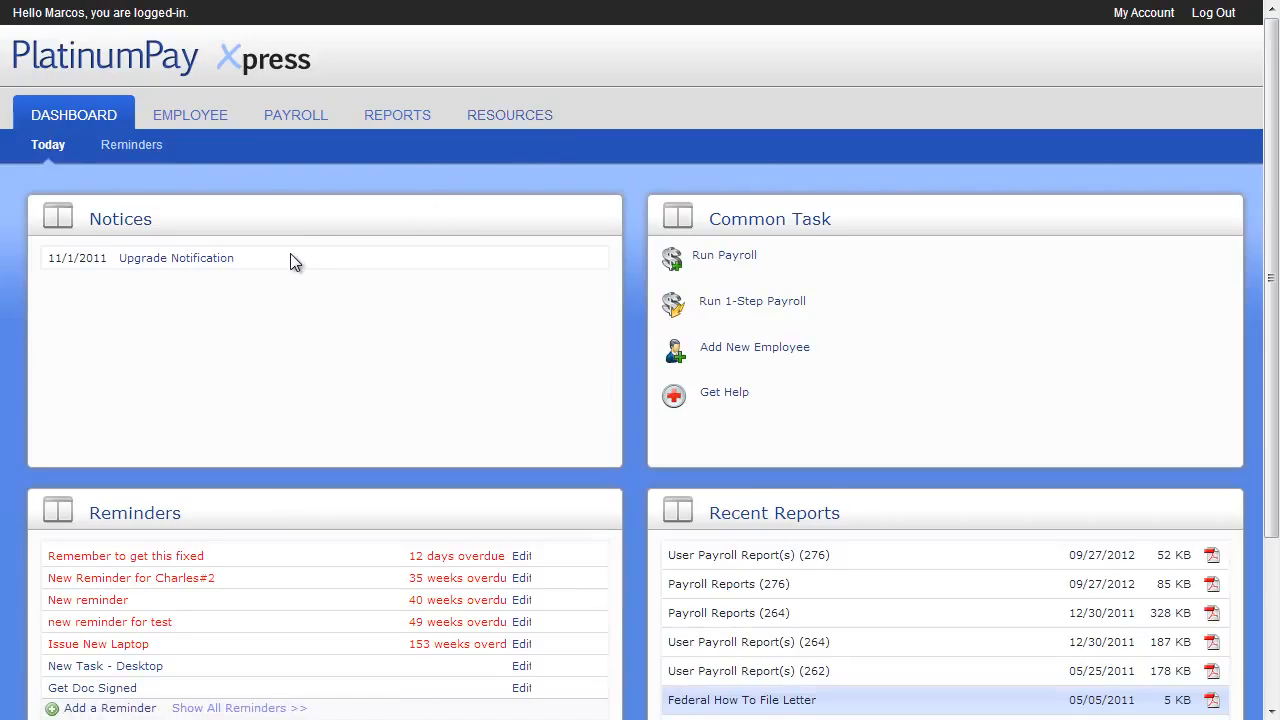
Read the details of the Upgrade Notification notice on the dashboard and dismiss them
{"action": "left_click", "coordinate": [218, 261]}
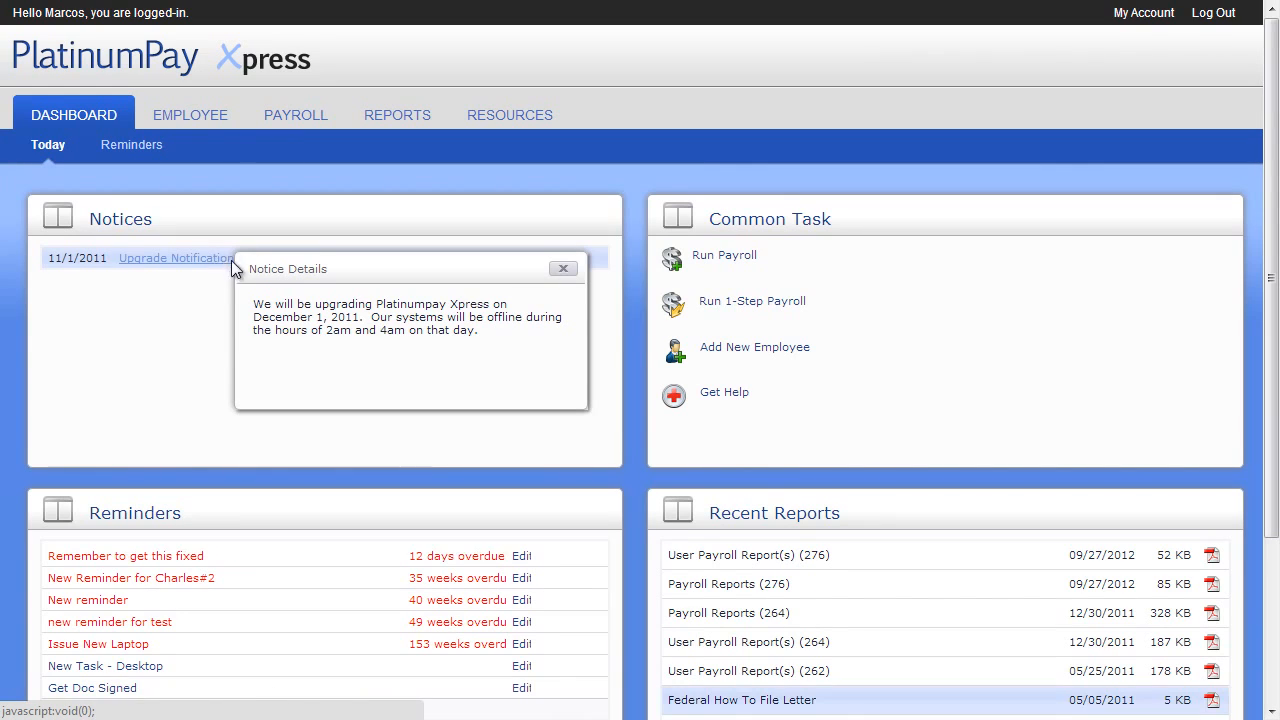
{"action": "left_click", "coordinate": [559, 269]}
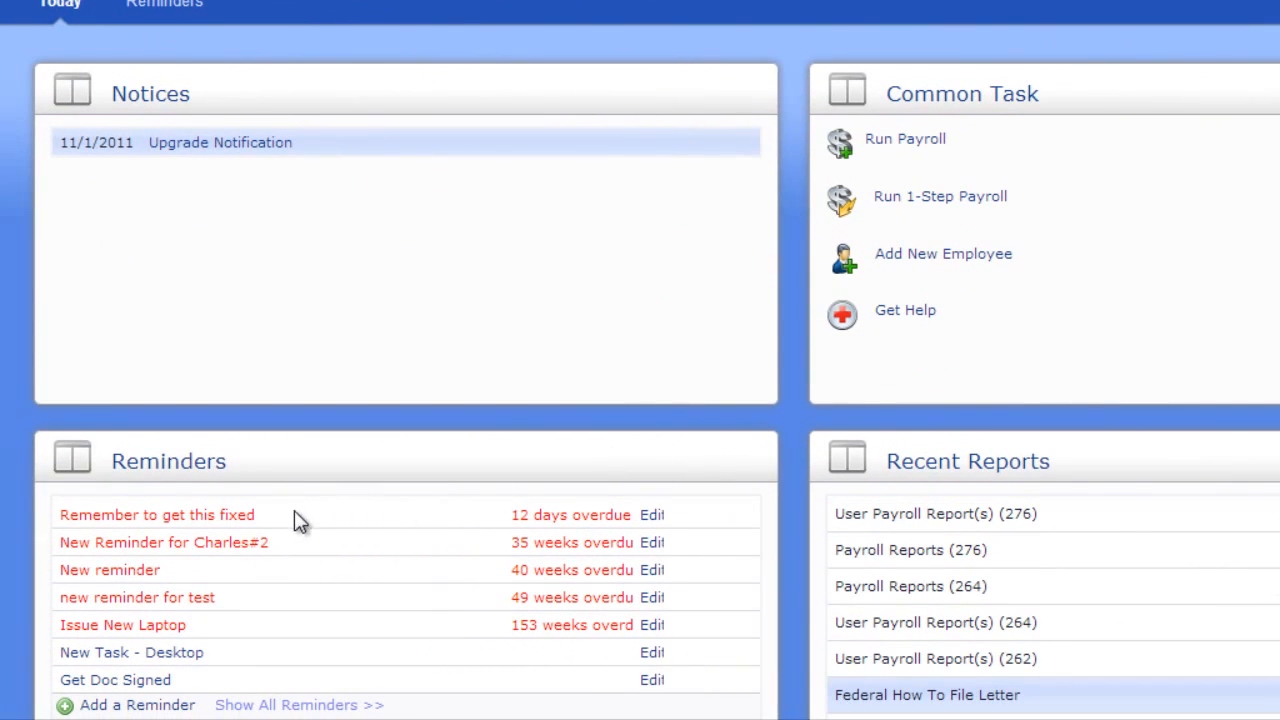
Mark the "Remember to get this fixed" reminder as complete
{"action": "left_click", "coordinate": [228, 525]}
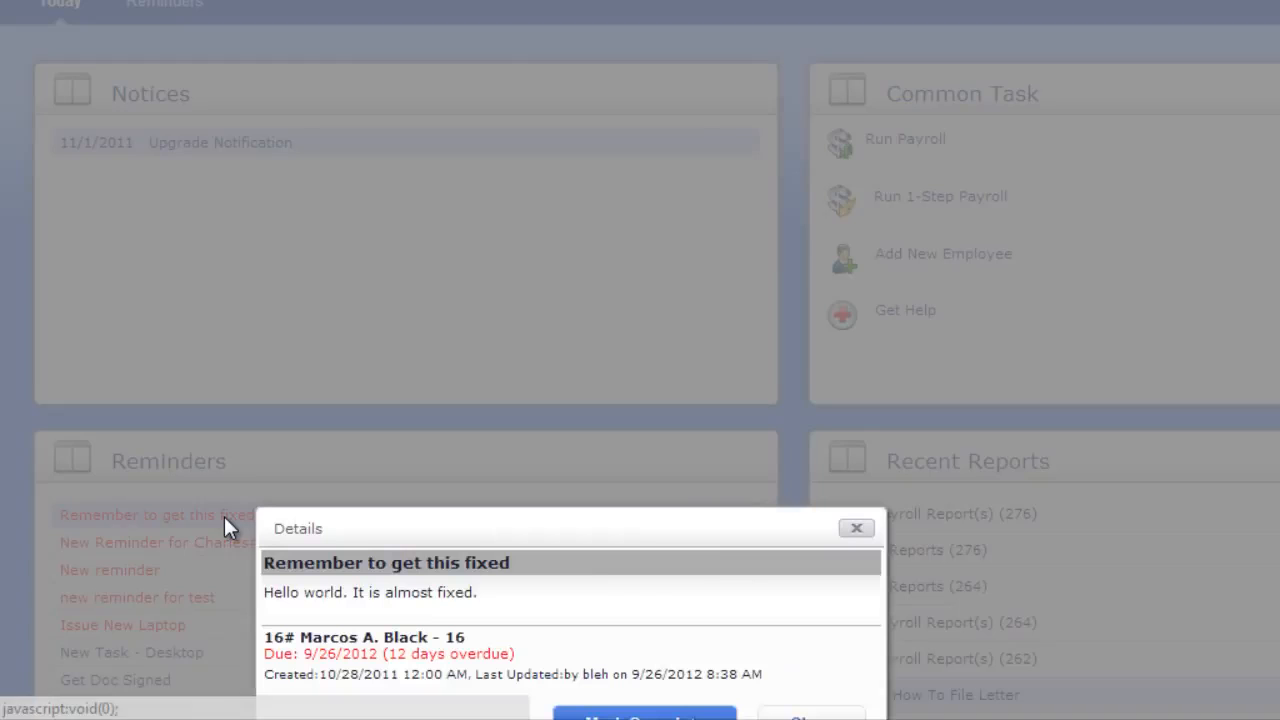
{"action": "scroll", "coordinate": [228, 527], "scroll_direction": "down", "scroll_amount": 1}
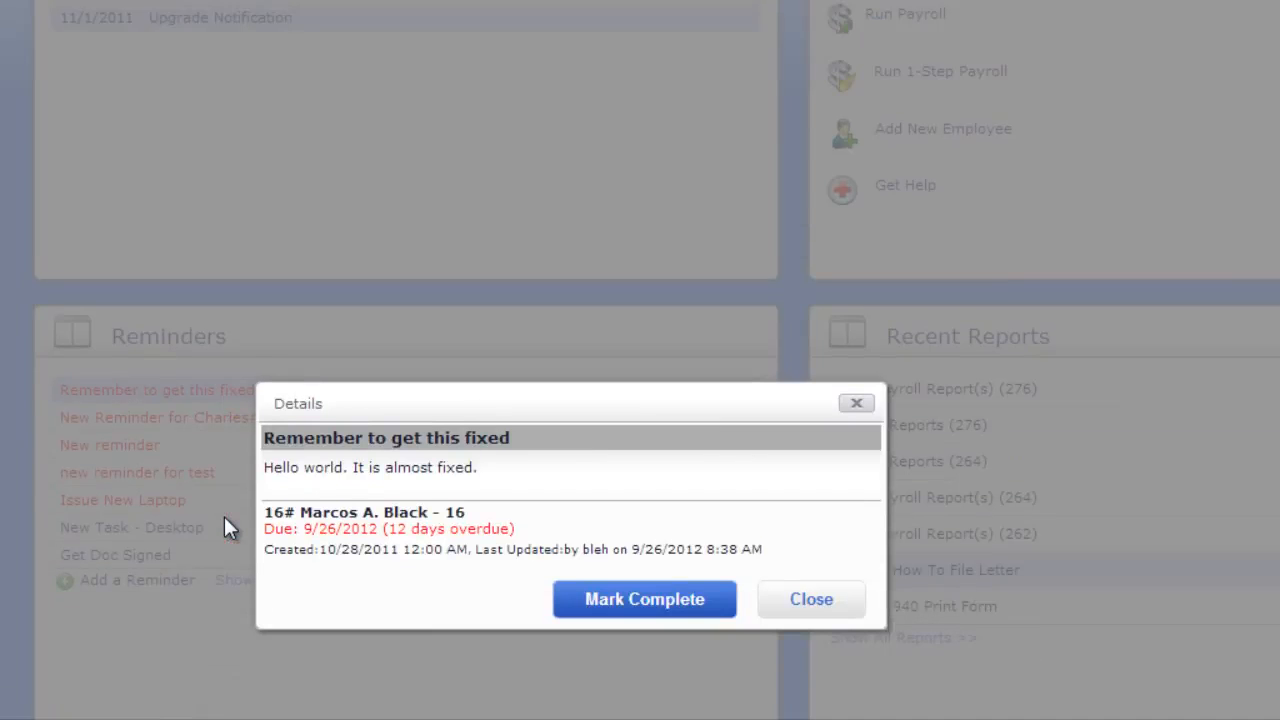
{"action": "left_click", "coordinate": [645, 603]}
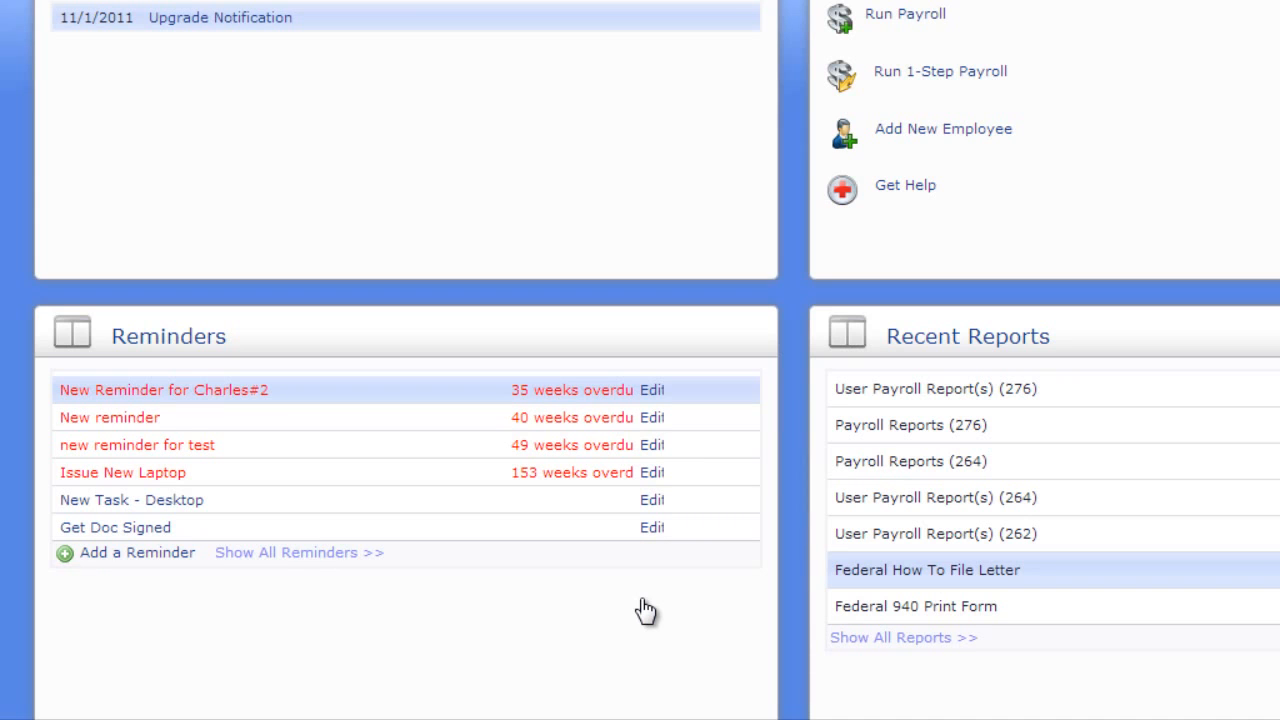
In the full reminders list, edit the Get Doc Signed reminder and add the note "Gave it to employee, waiting for return."
{"action": "left_click", "coordinate": [322, 555]}
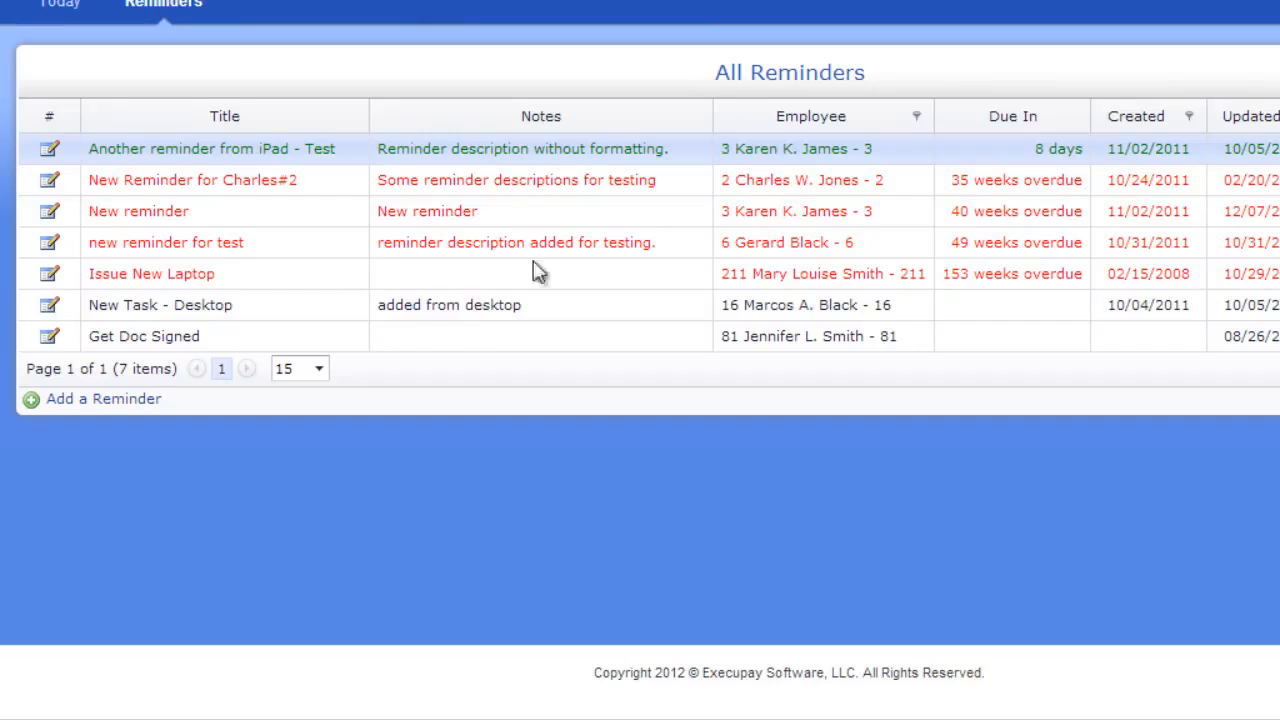
{"action": "left_click", "coordinate": [183, 340]}
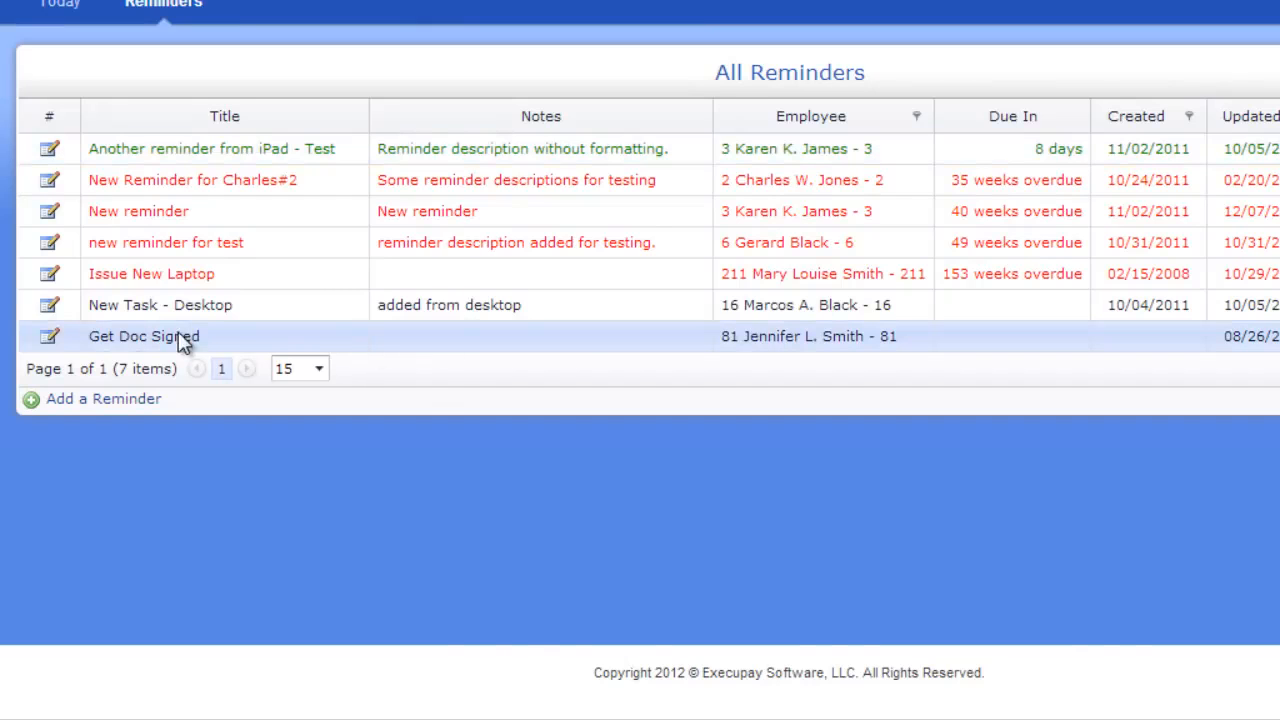
{"action": "double_click", "coordinate": [183, 340]}
{"action": "left_click", "coordinate": [1075, 544]}
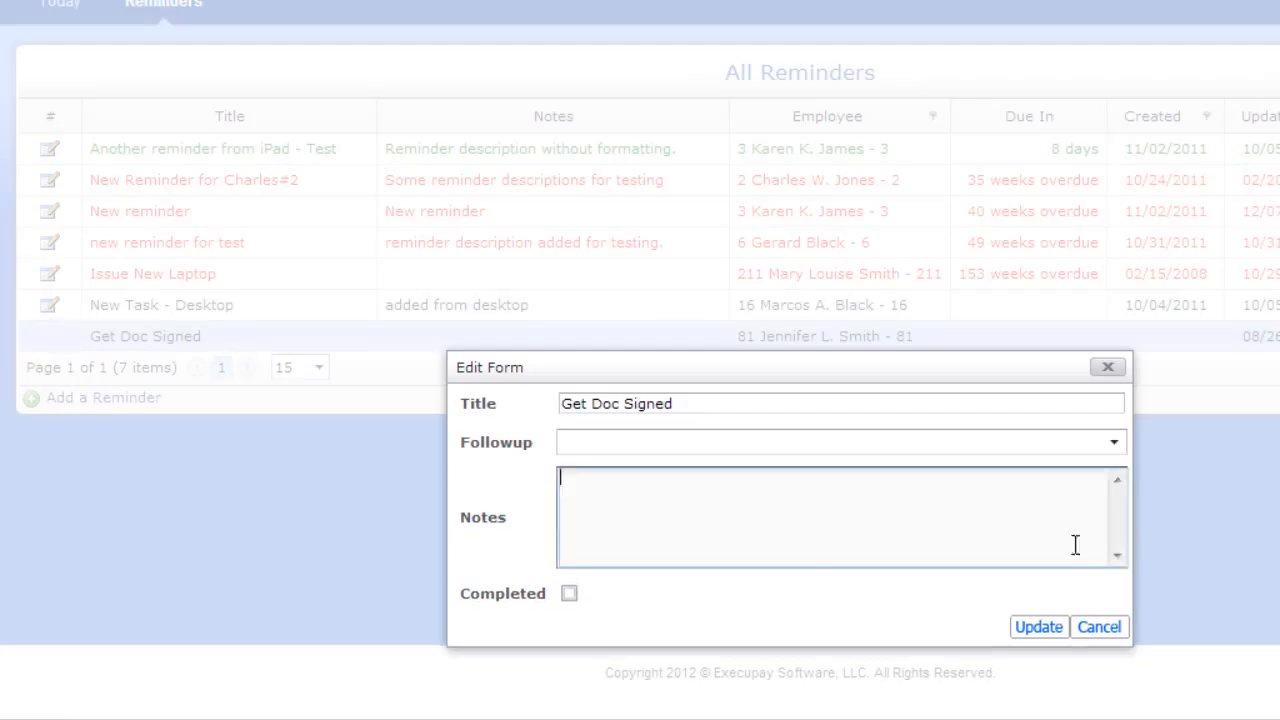
{"action": "type", "text": "Gave it to employee, wait"}
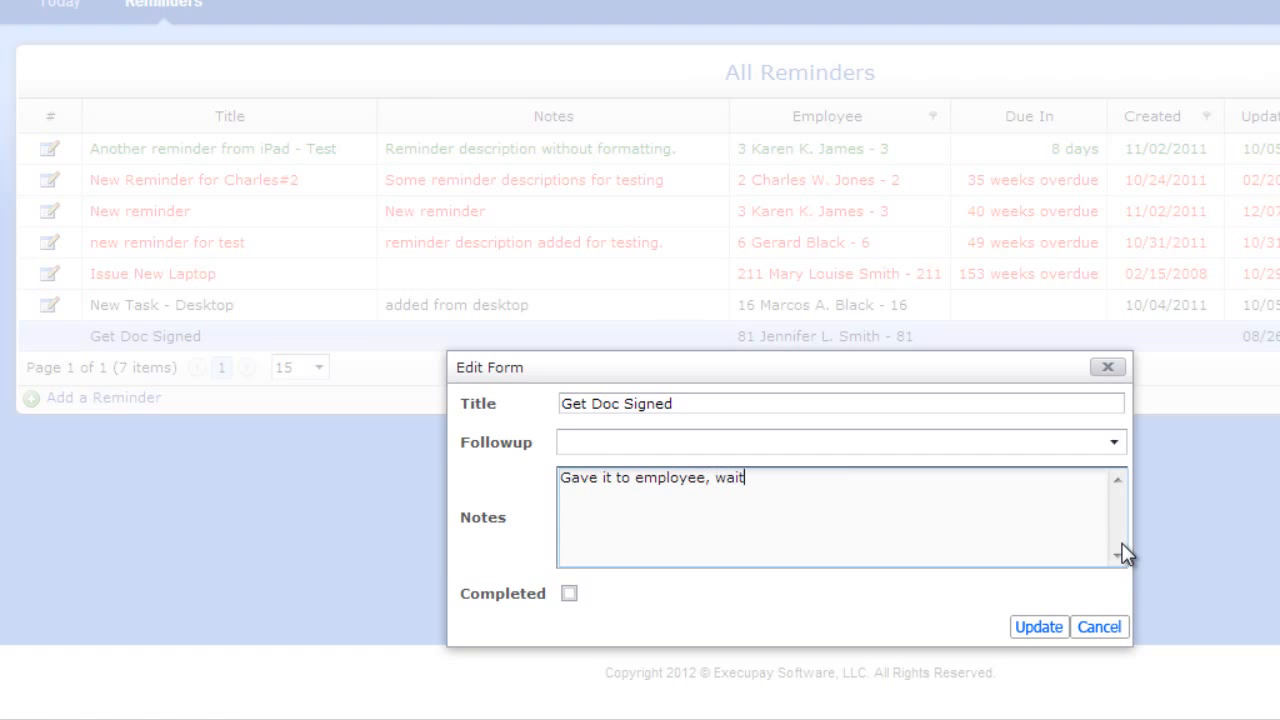
{"action": "type", "text": "ing for return."}
Give the Get Doc Signed reminder a follow-up date in late October 2012 and save the update
{"action": "left_click", "coordinate": [1114, 442]}
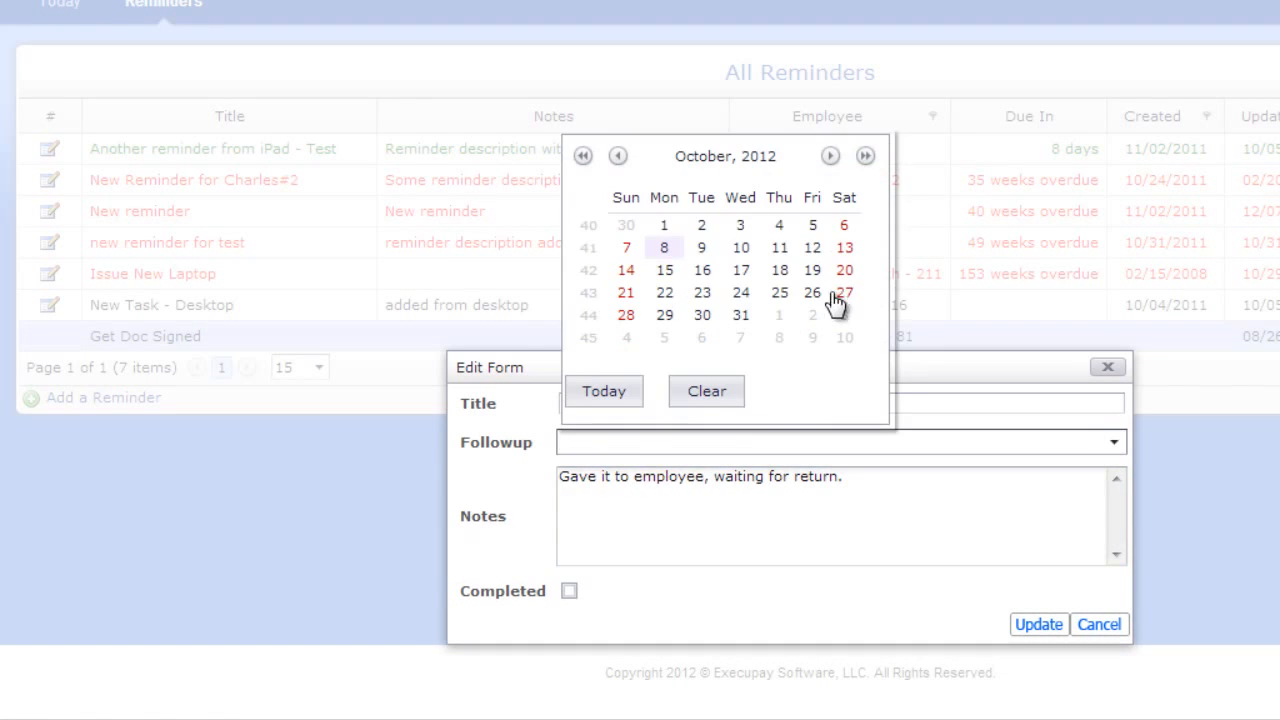
{"action": "left_click", "coordinate": [834, 296]}
{"action": "left_click", "coordinate": [1045, 627]}
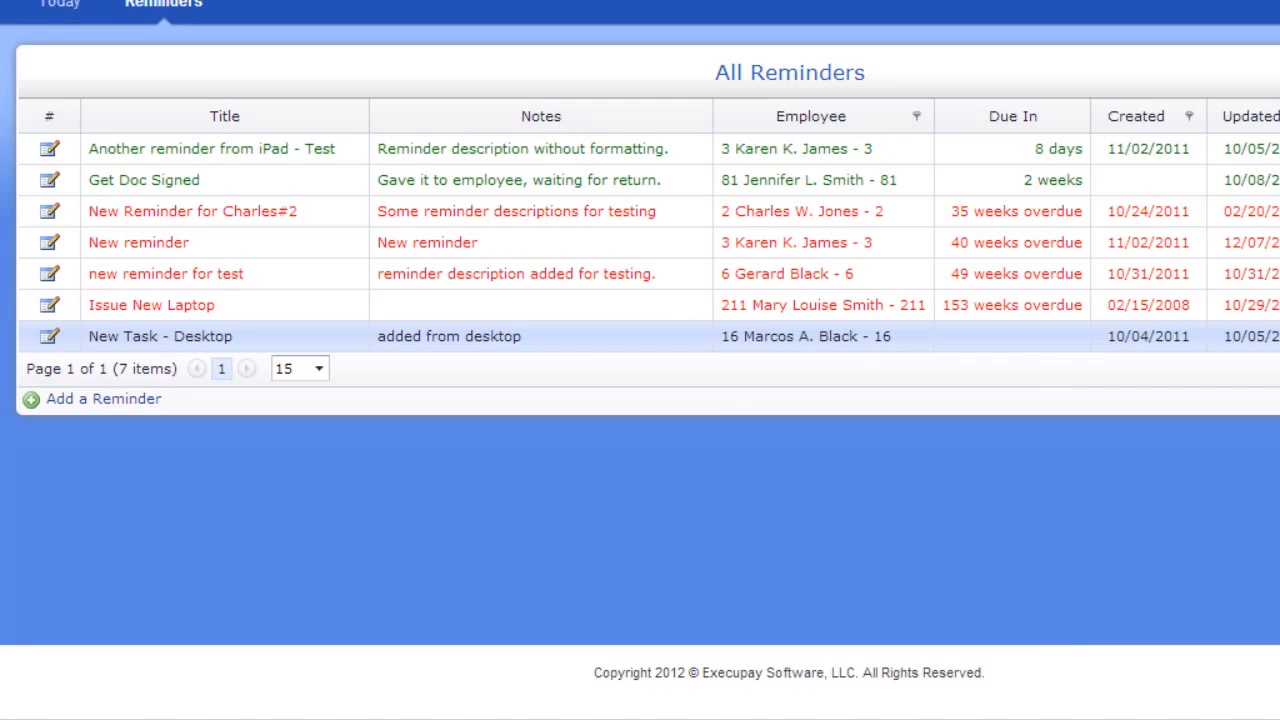
View the 12/30/2011 User Payroll Report(s) (264) PDF from the dashboard's recent reports and close it
{"action": "left_click", "coordinate": [60, 4]}
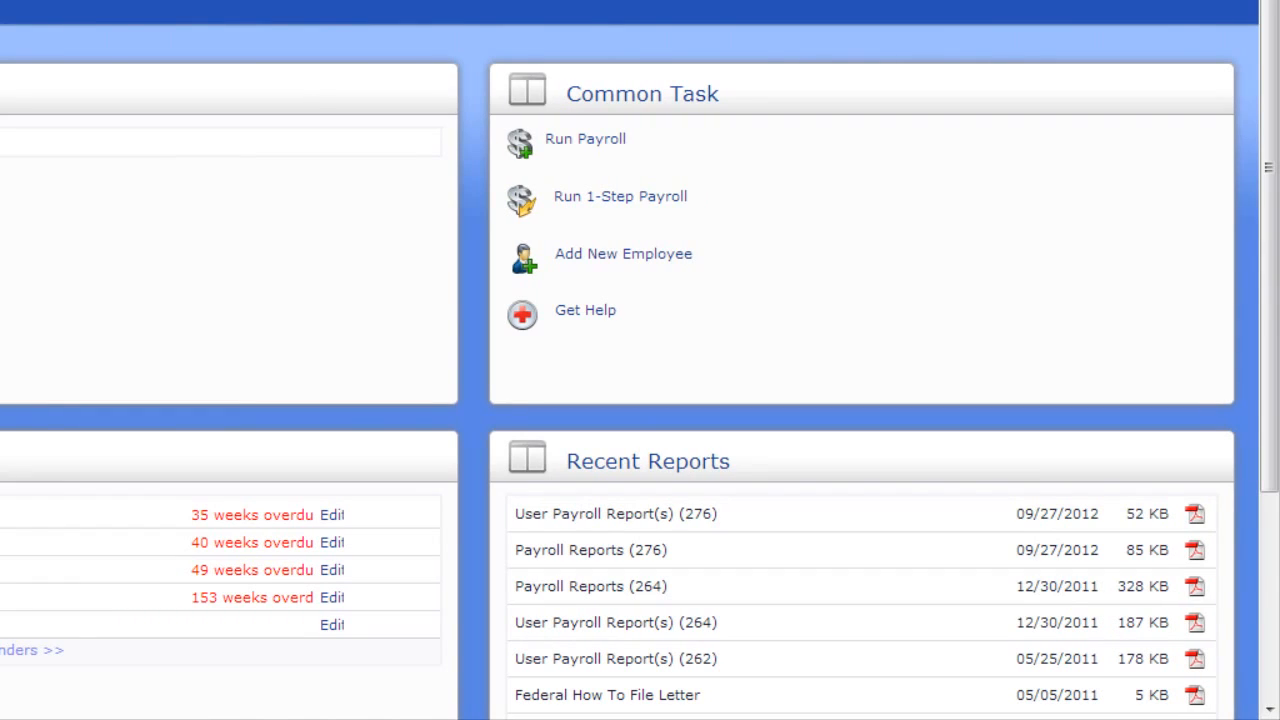
{"action": "scroll", "coordinate": [640, 360], "scroll_direction": "down", "scroll_amount": 2}
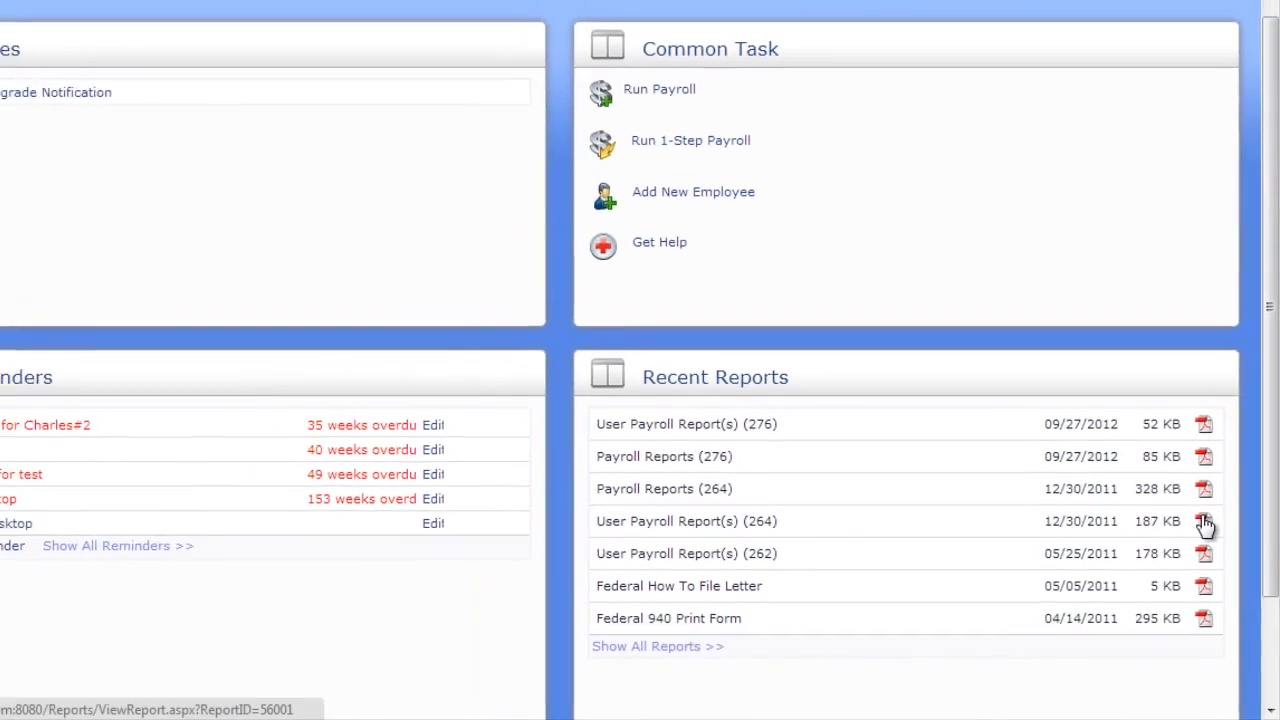
{"action": "left_click", "coordinate": [1195, 497]}
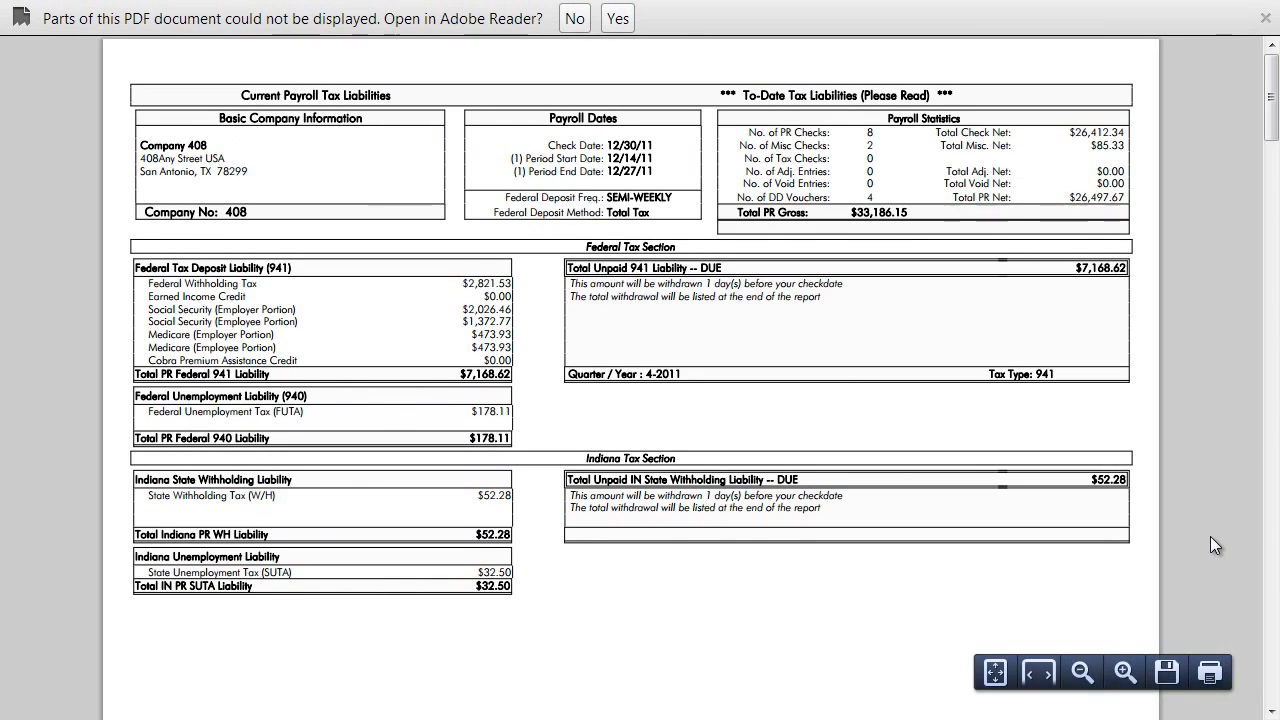
{"action": "left_click", "coordinate": [573, 18]}
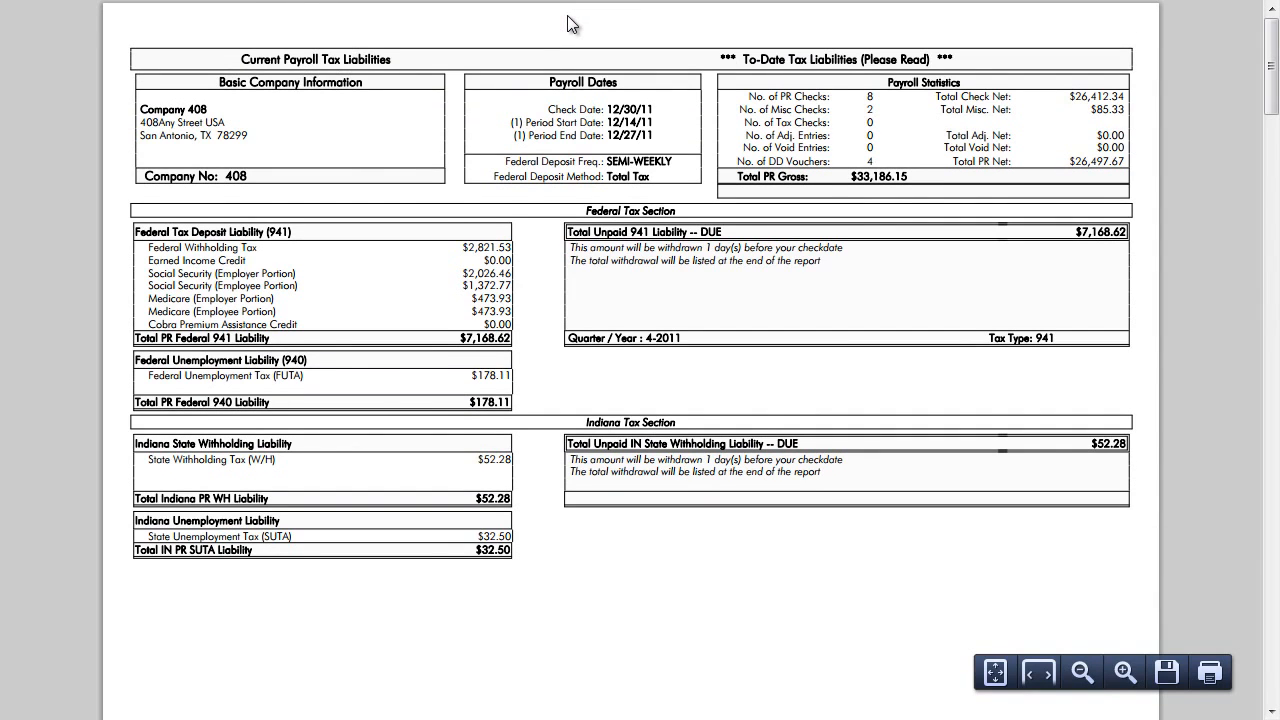
{"action": "key", "text": "ctrl+w"}
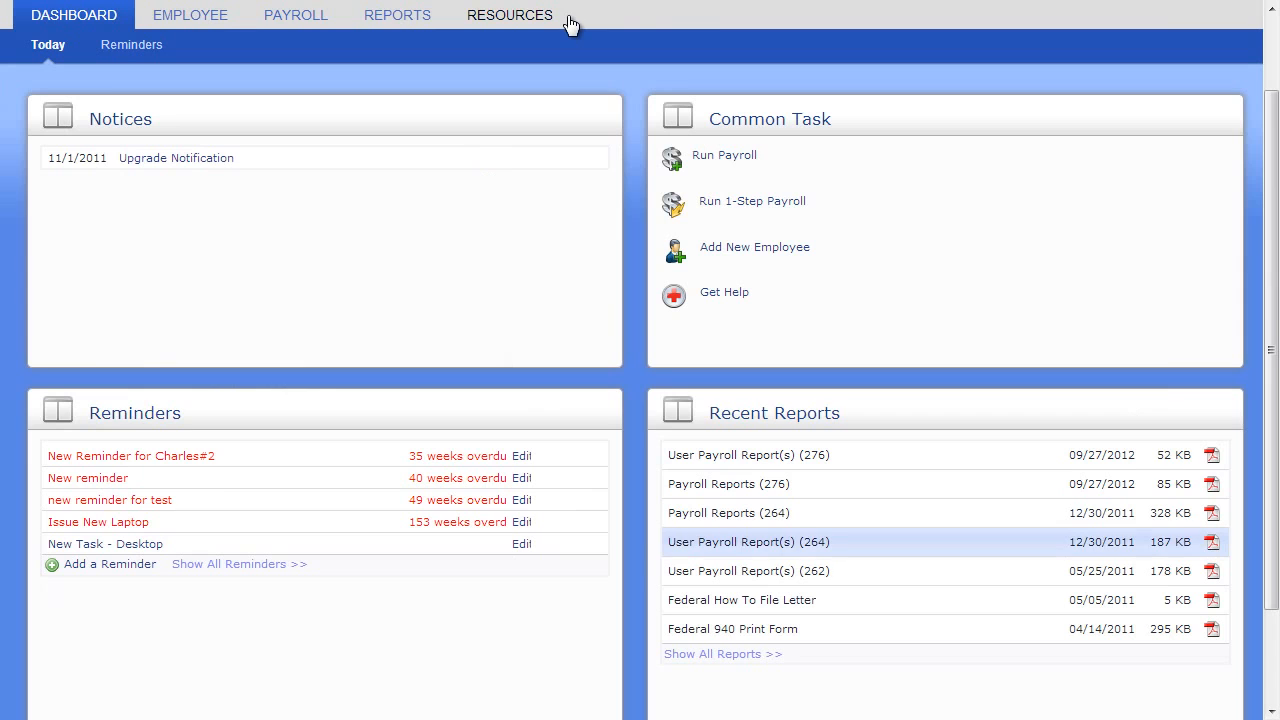
Show the full reports library and view the 06/15/2010 User Payroll Report(s) for payroll 258 on page 3
{"action": "left_click", "coordinate": [747, 655]}
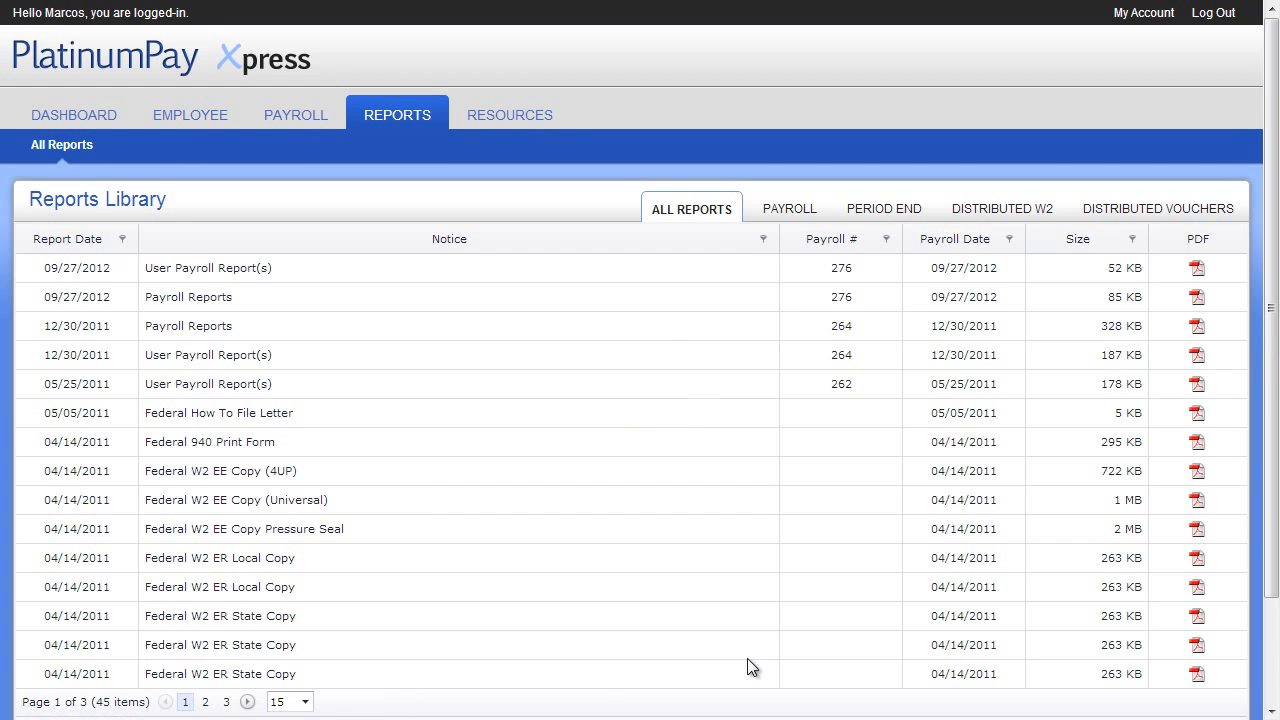
{"action": "scroll", "coordinate": [747, 658], "scroll_direction": "down", "scroll_amount": 2}
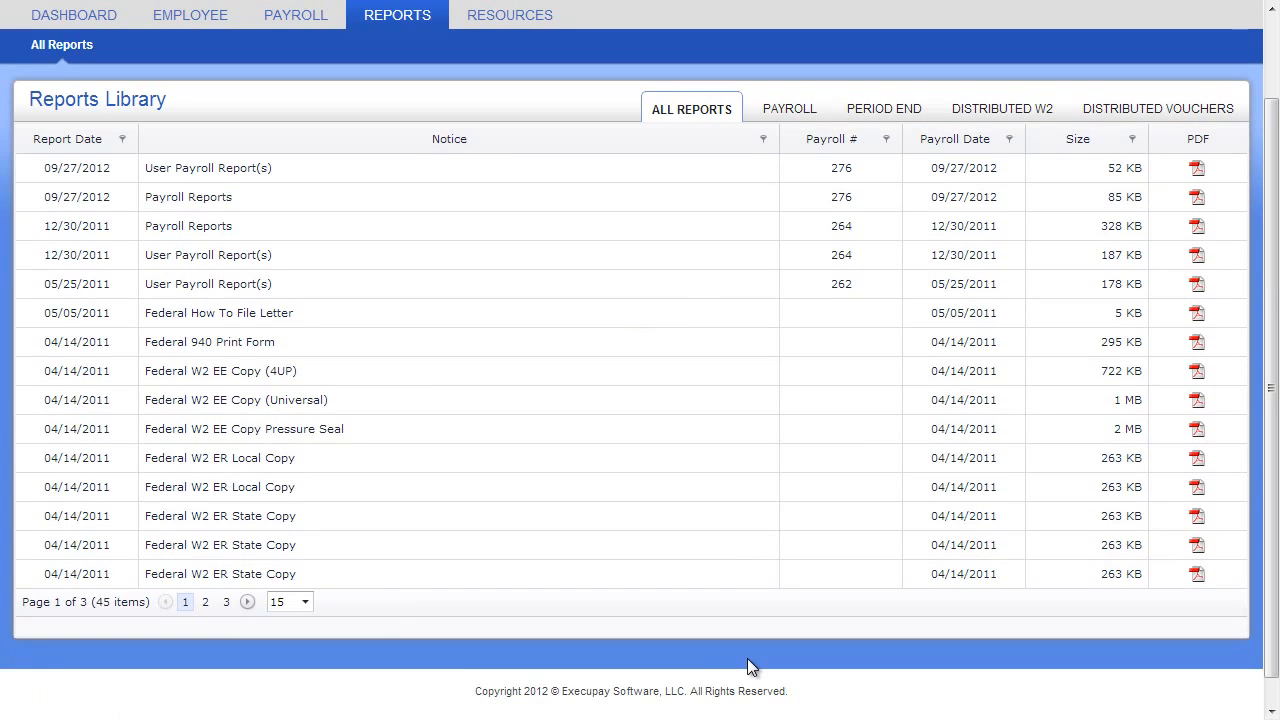
{"action": "left_click", "coordinate": [227, 603]}
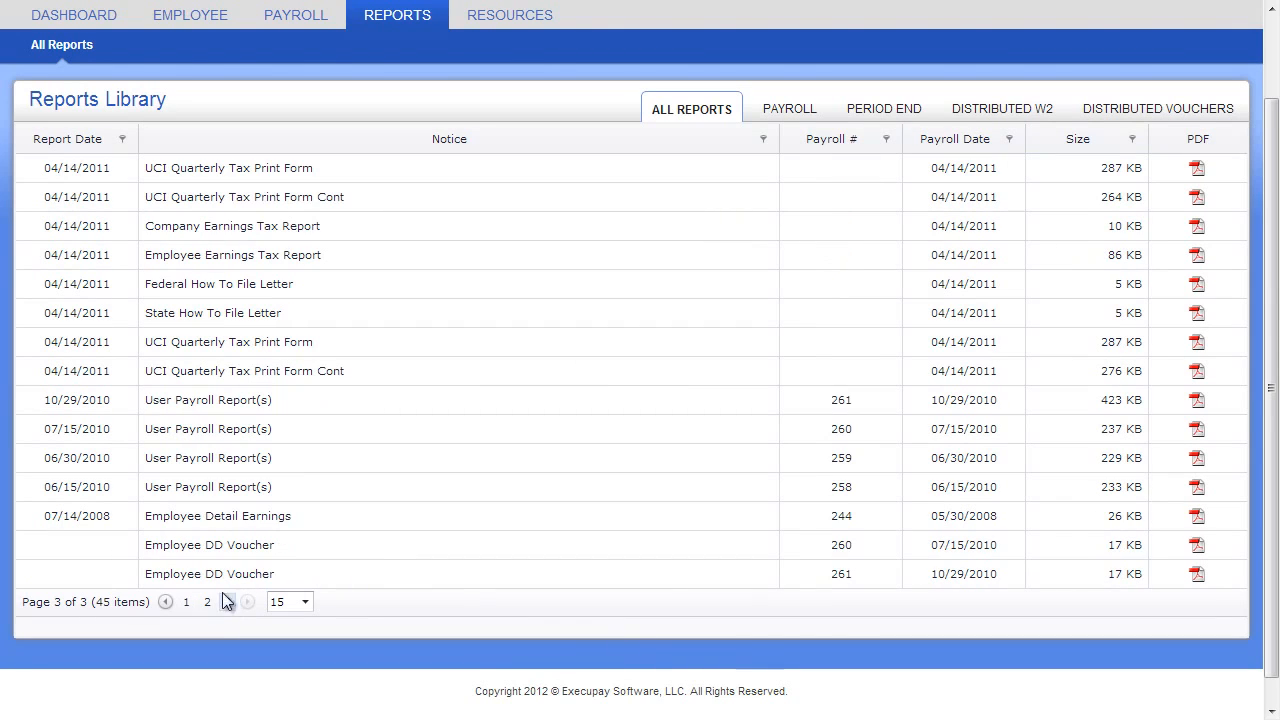
{"action": "left_click", "coordinate": [1197, 487]}
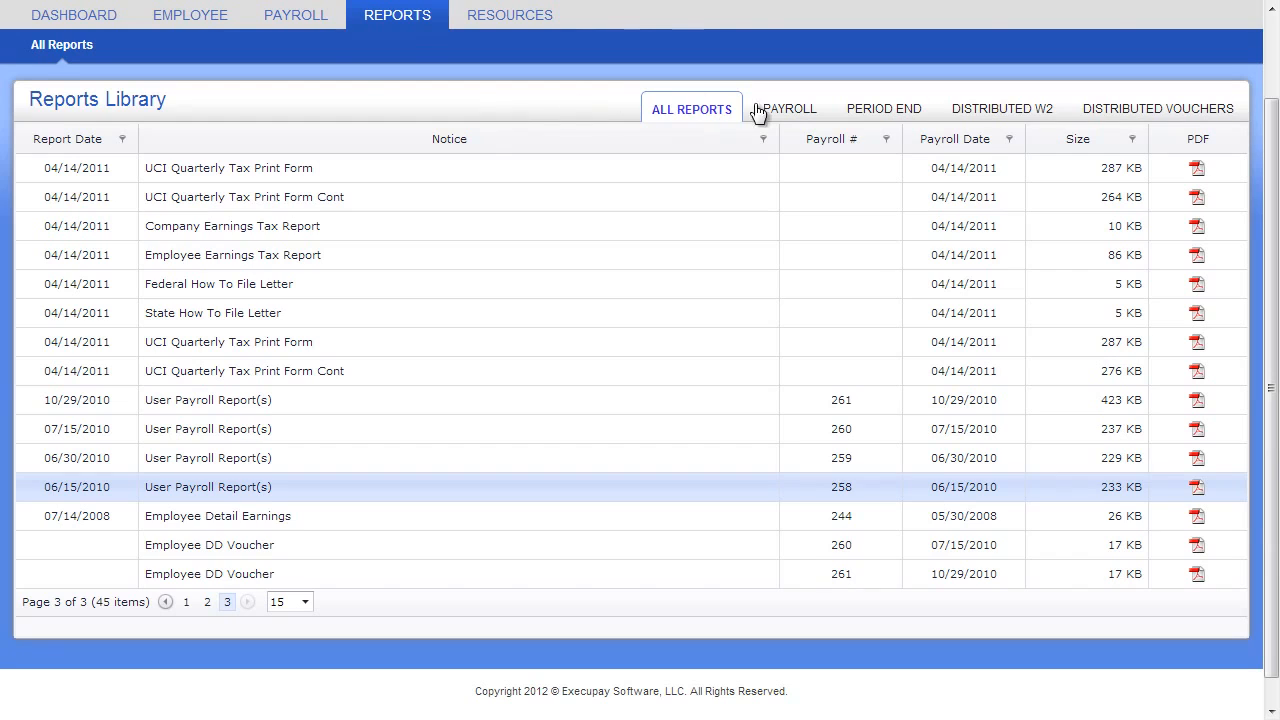
Browse the library's payroll and period-end reports and view the Federal W2 EE Copy (4UP) PDF
{"action": "left_click", "coordinate": [766, 112]}
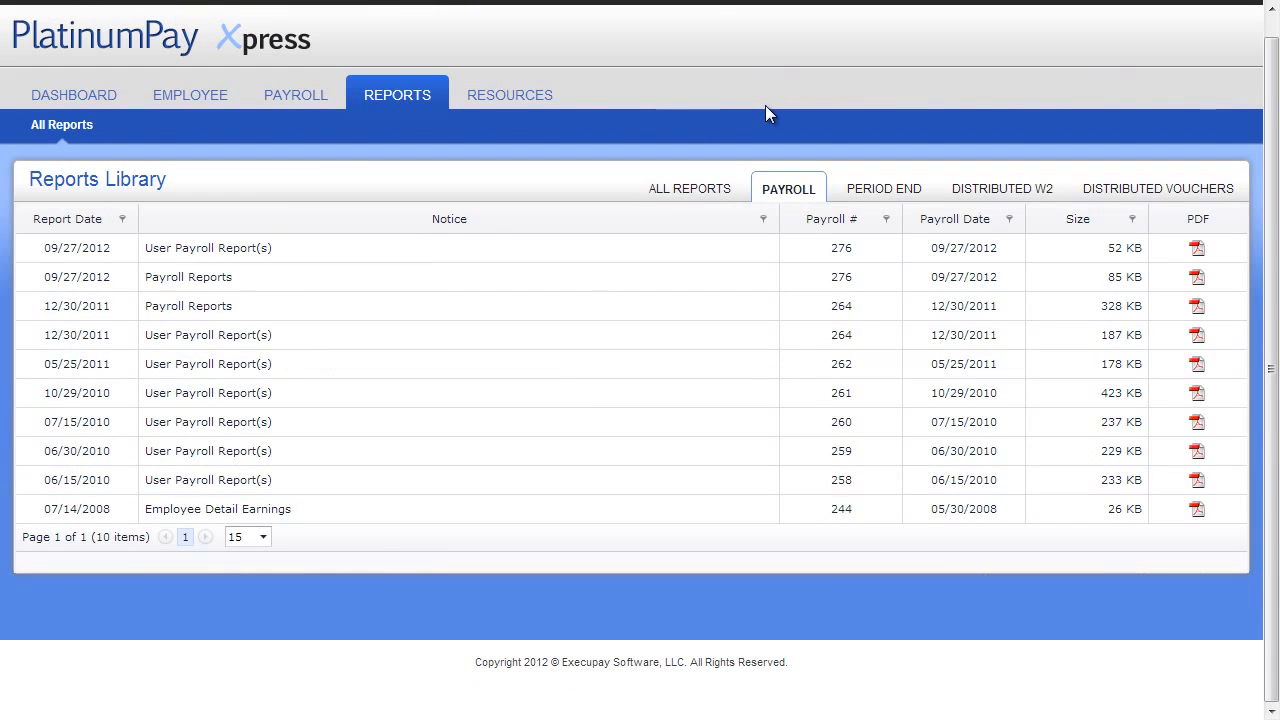
{"action": "left_click", "coordinate": [868, 195]}
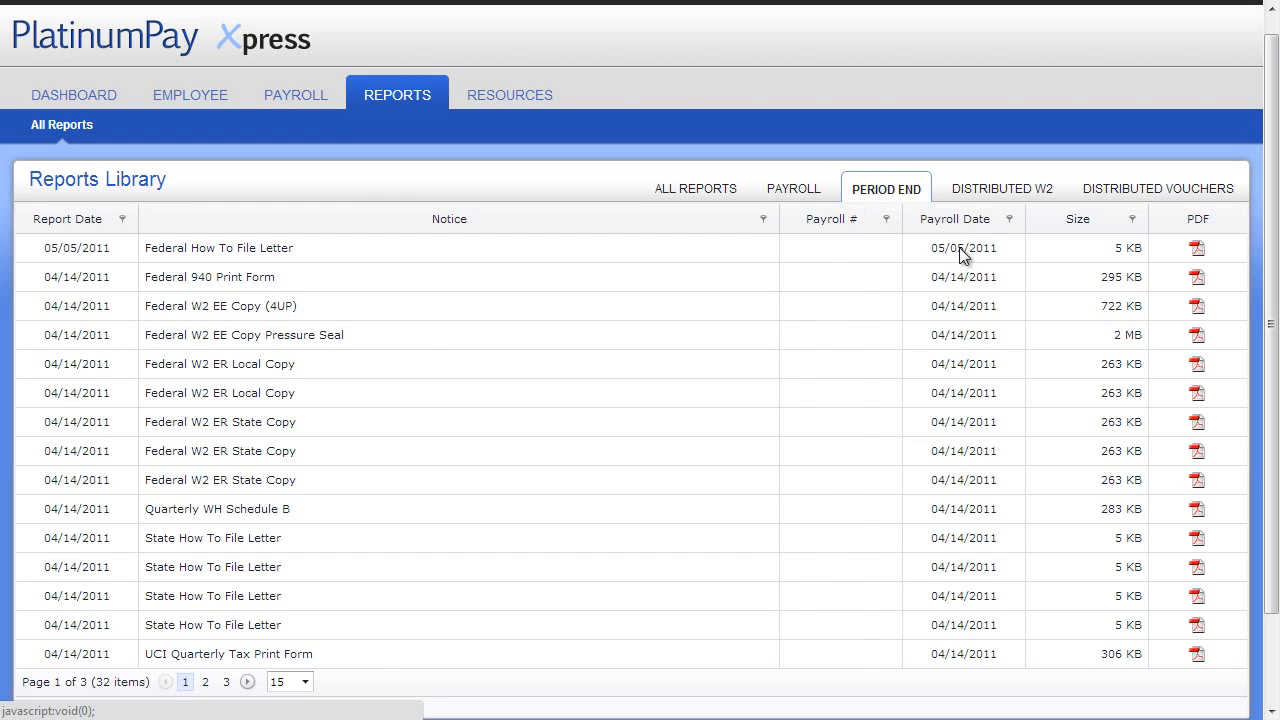
{"action": "left_click", "coordinate": [1205, 317]}
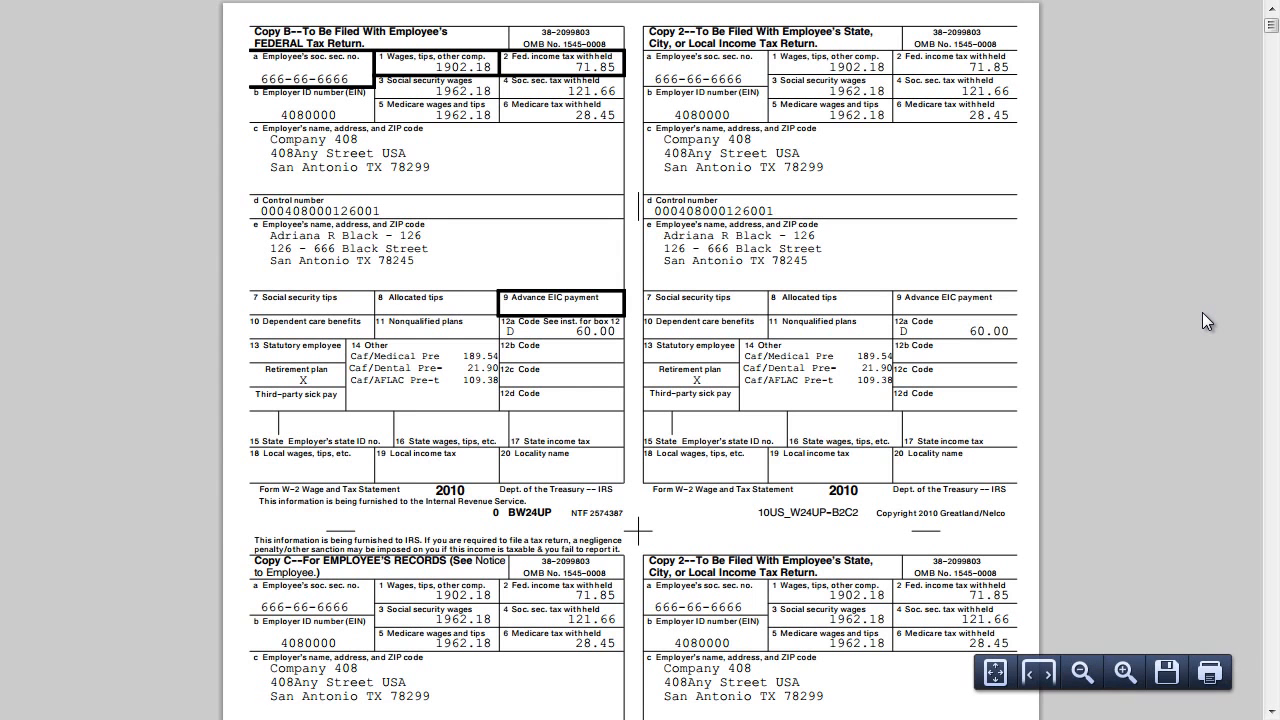
{"action": "scroll", "coordinate": [1202, 312], "scroll_direction": "down", "scroll_amount": 9}
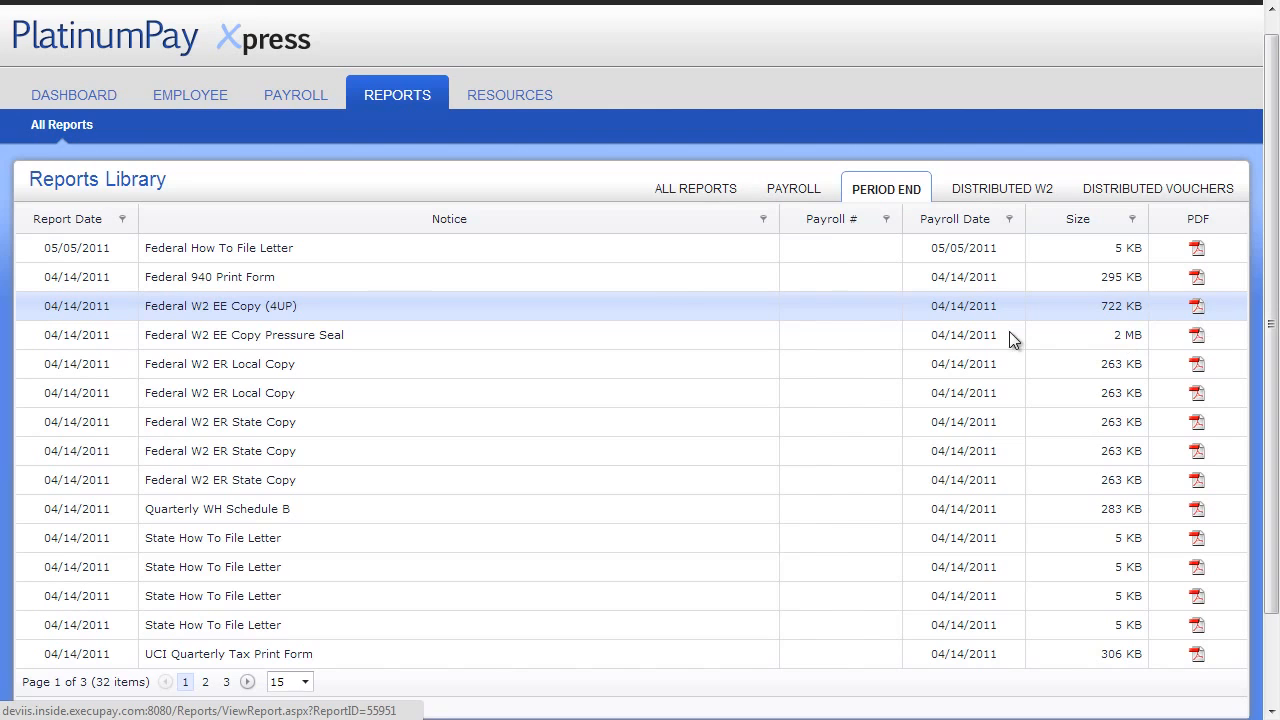
Show all employees, look at them in List View, and return to Card View
{"action": "left_click", "coordinate": [106, 95]}
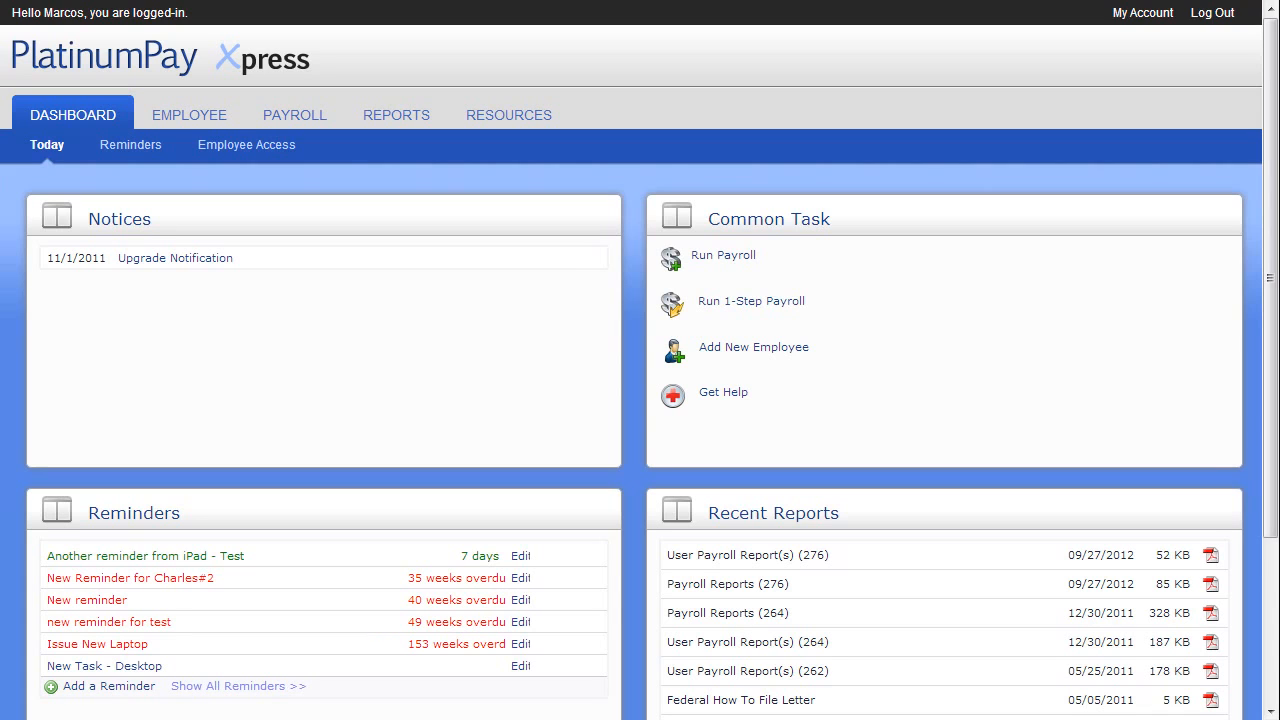
{"action": "left_click", "coordinate": [160, 116]}
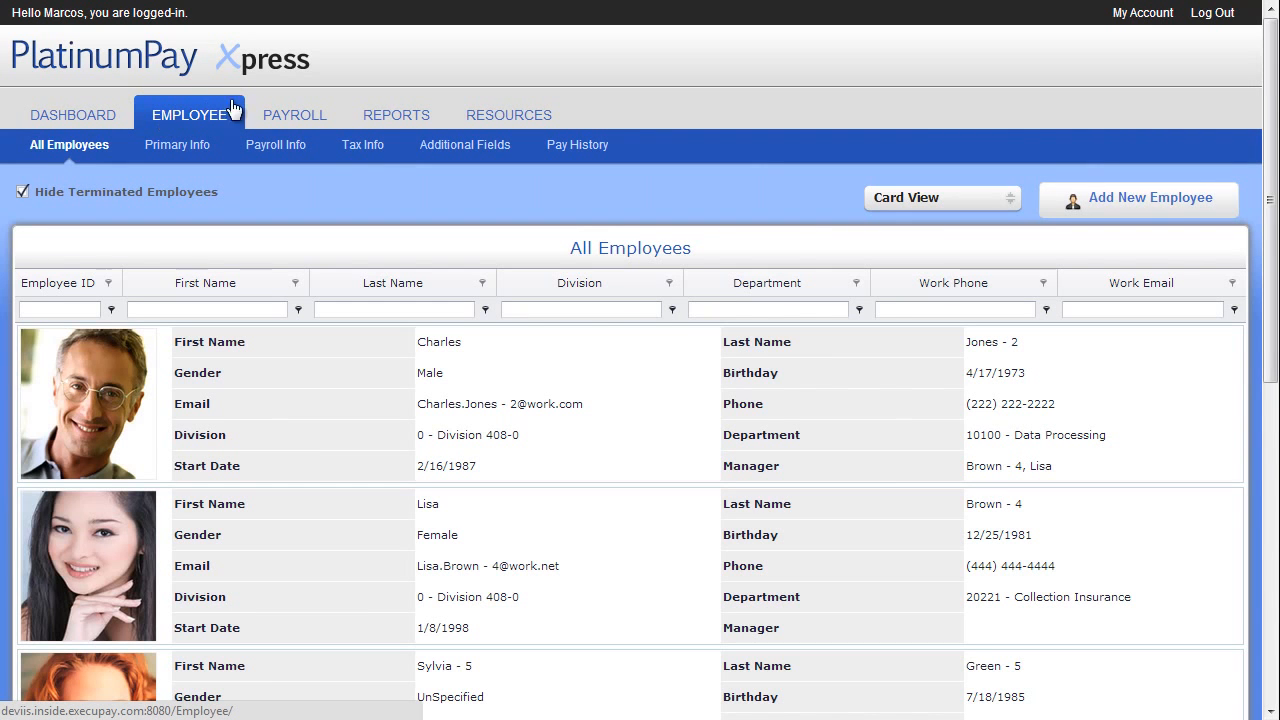
{"action": "left_click", "coordinate": [930, 198]}
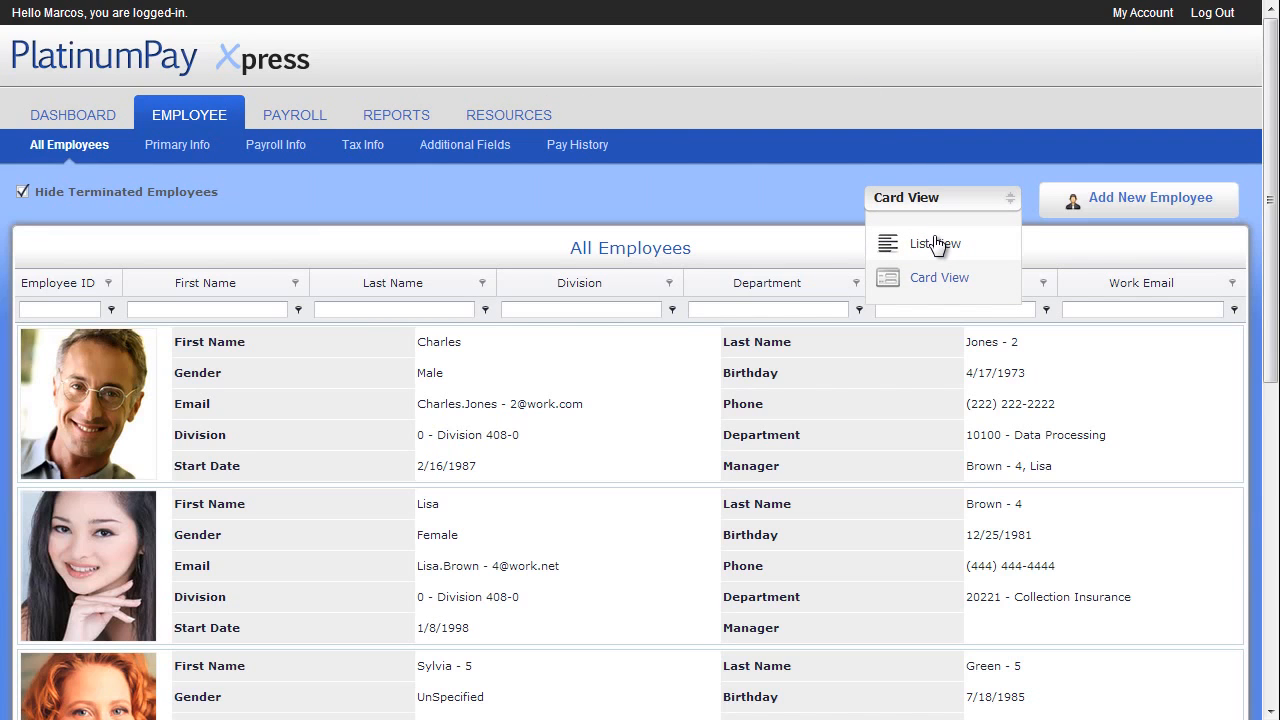
{"action": "left_click", "coordinate": [935, 243]}
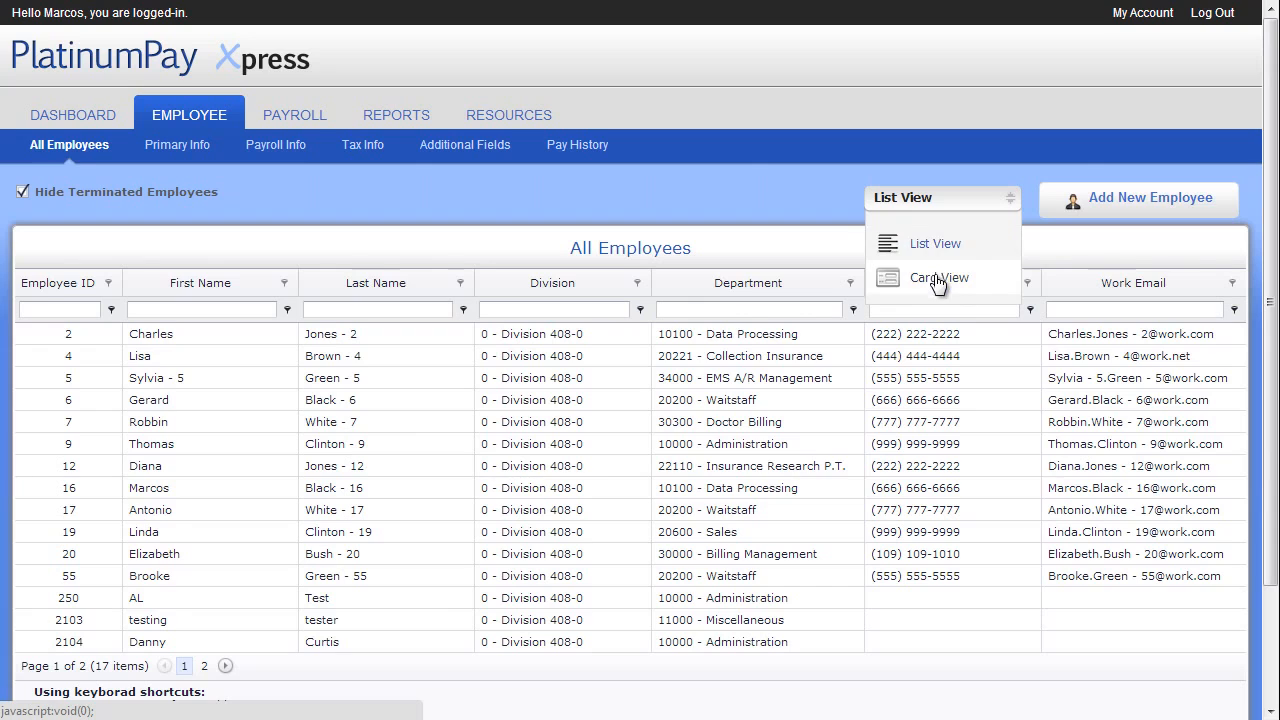
{"action": "left_click", "coordinate": [932, 277]}
Filter the employee cards by a last name and clear the filter again
{"action": "left_click", "coordinate": [403, 311]}
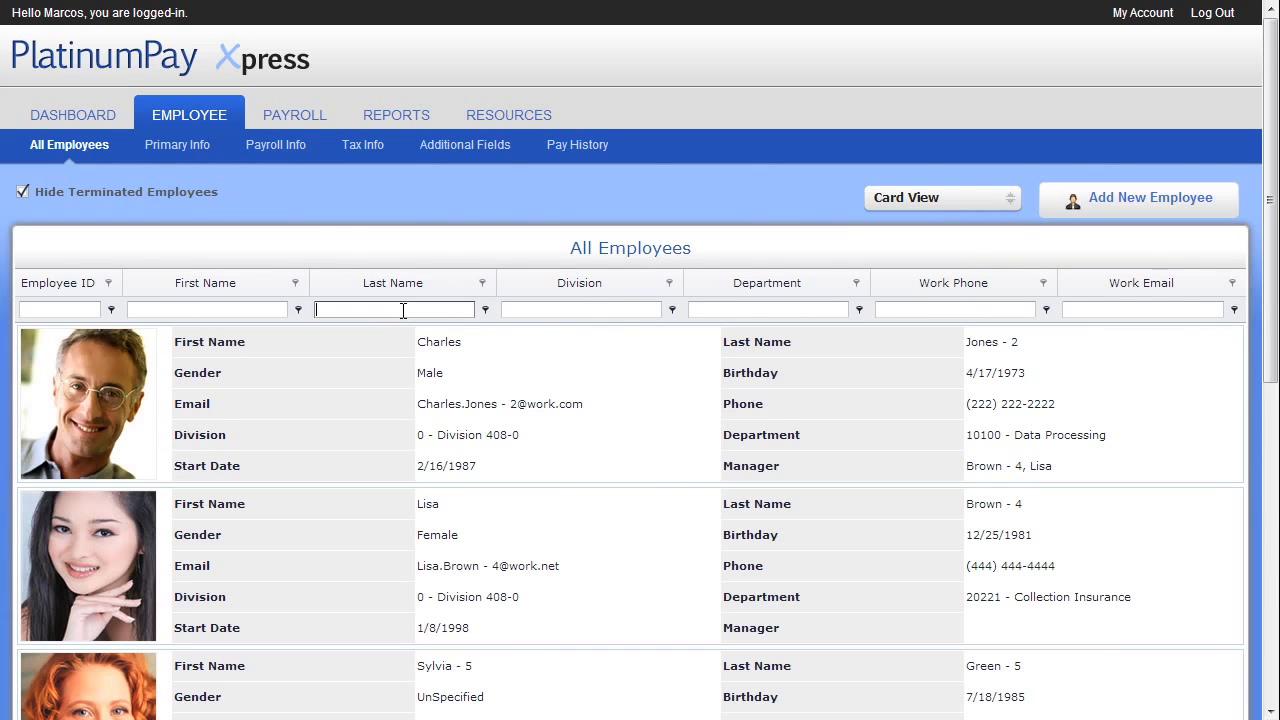
{"action": "type", "text": "white"}
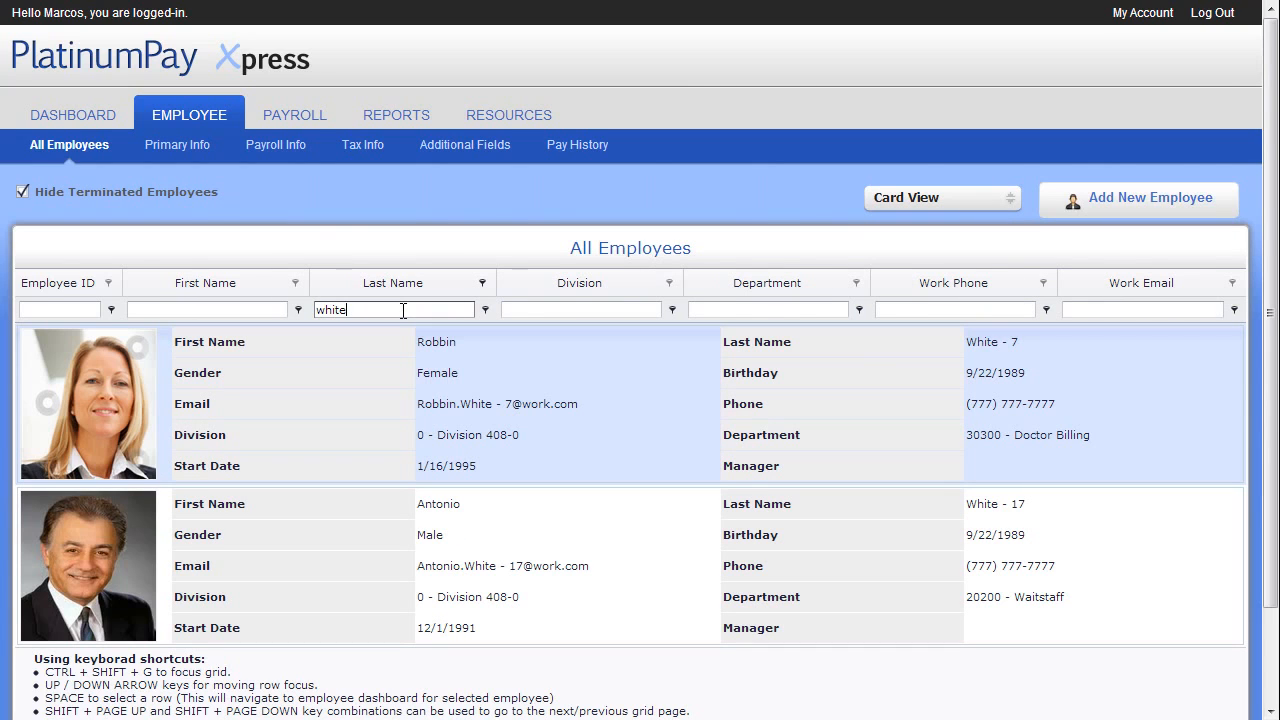
{"action": "key", "text": "BackSpace"}
{"action": "key", "text": "BackSpace"}
{"action": "key", "text": "BackSpace"}
{"action": "key", "text": "BackSpace"}
{"action": "key", "text": "BackSpace"}
Open the Collection Insurance employee's record, change the work email's ending to .com, and save the personal information
{"action": "double_click", "coordinate": [107, 565]}
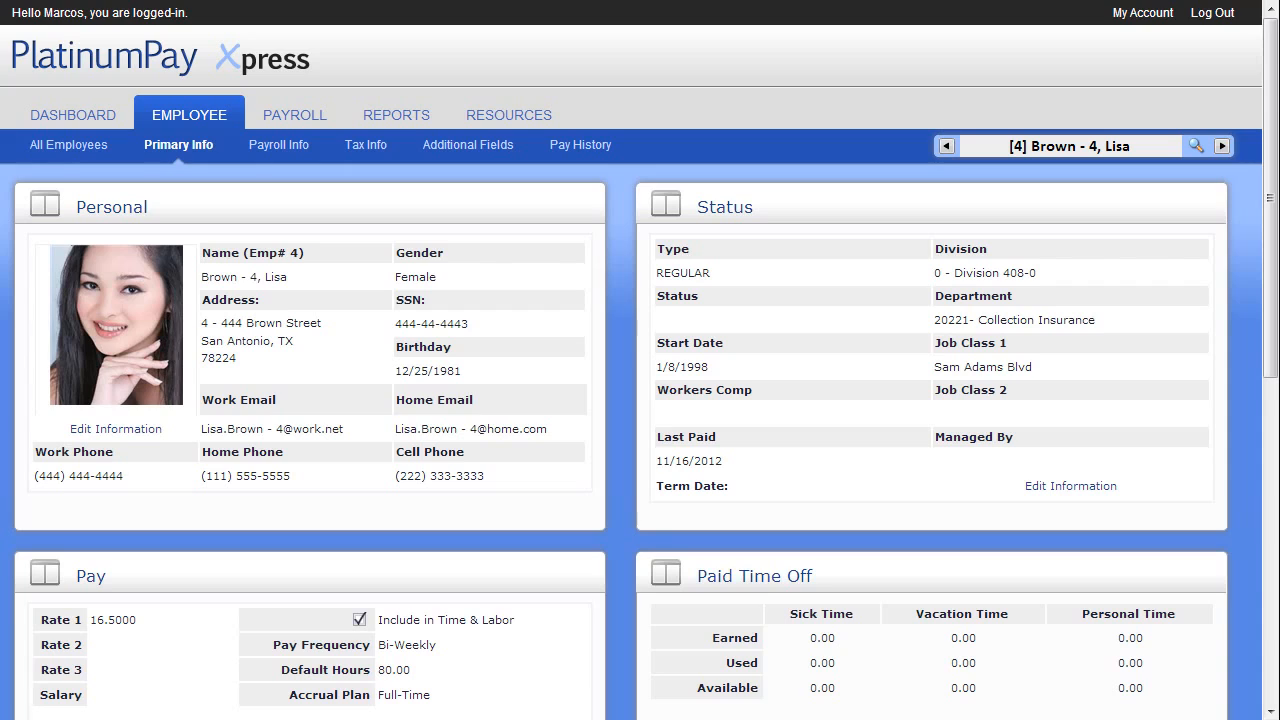
{"action": "left_click", "coordinate": [138, 427]}
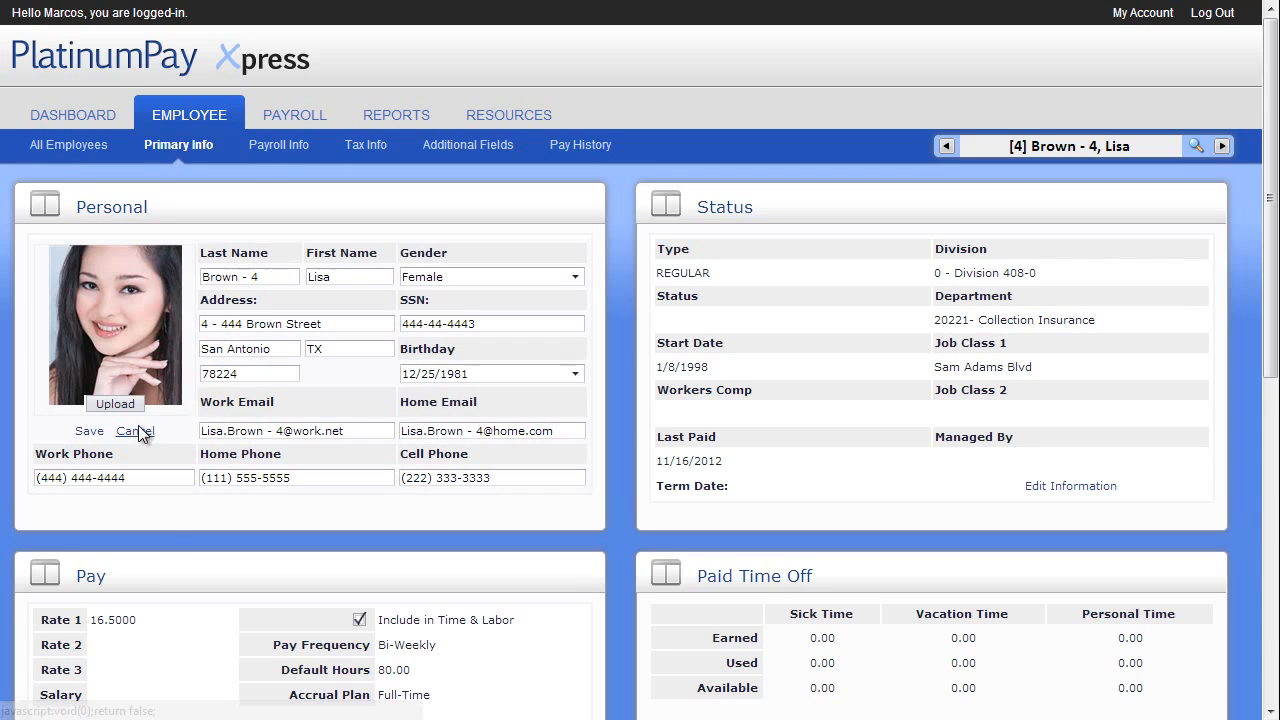
{"action": "left_click", "coordinate": [350, 431]}
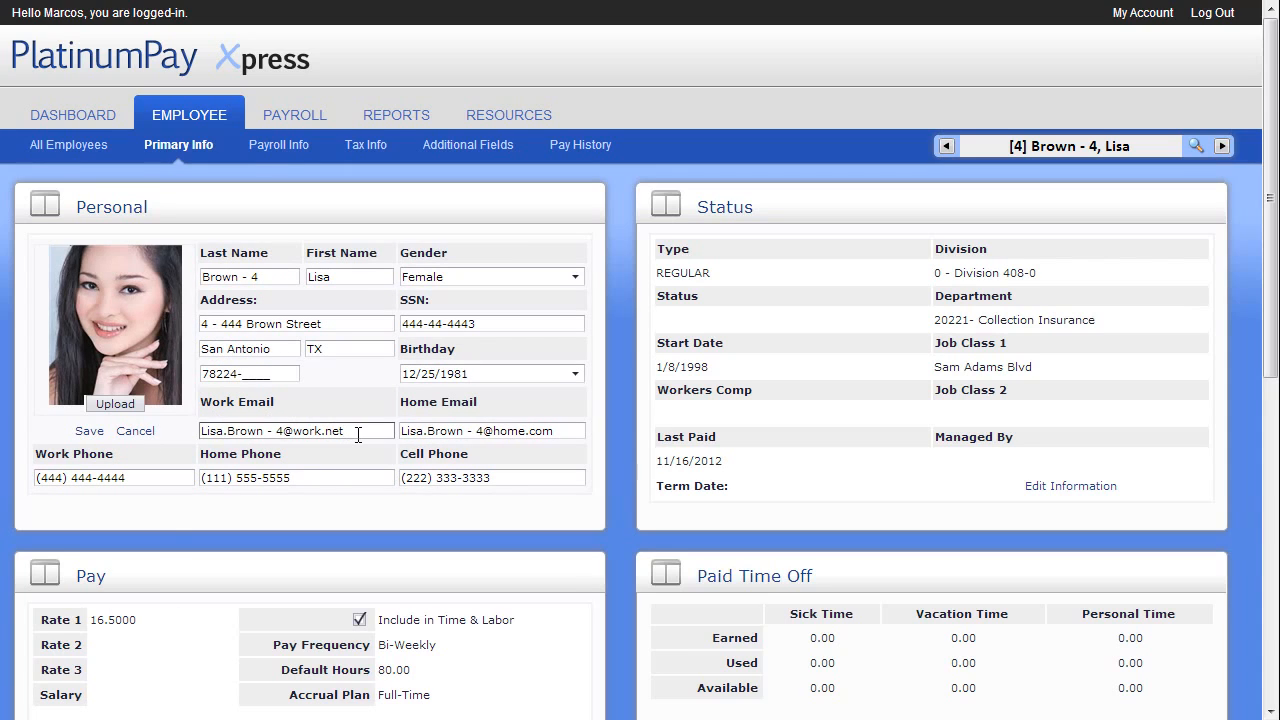
{"action": "key", "text": "BackSpace"}
{"action": "key", "text": "BackSpace"}
{"action": "key", "text": "BackSpace"}
{"action": "type", "text": "com"}
{"action": "left_click", "coordinate": [89, 431]}
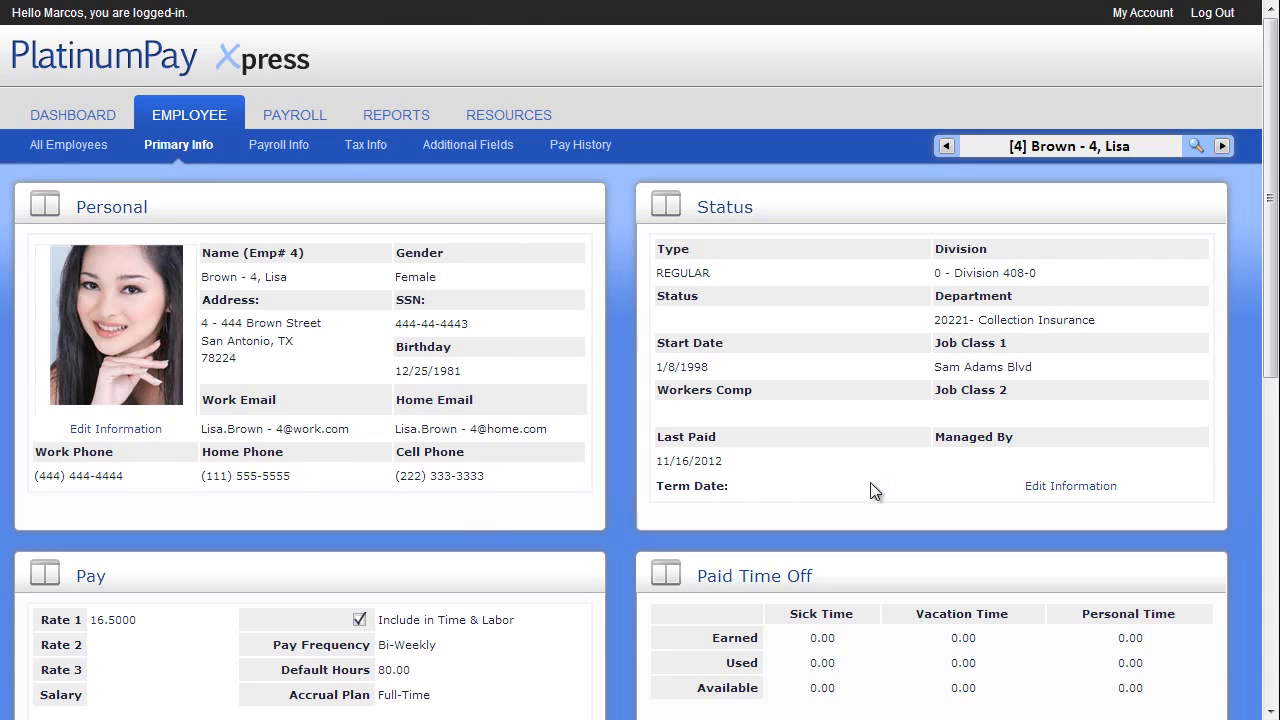
Open the employee's Status information for editing and look at the Type and Division choices and the Terminate Employee form without changing anything
{"action": "left_click", "coordinate": [1041, 488]}
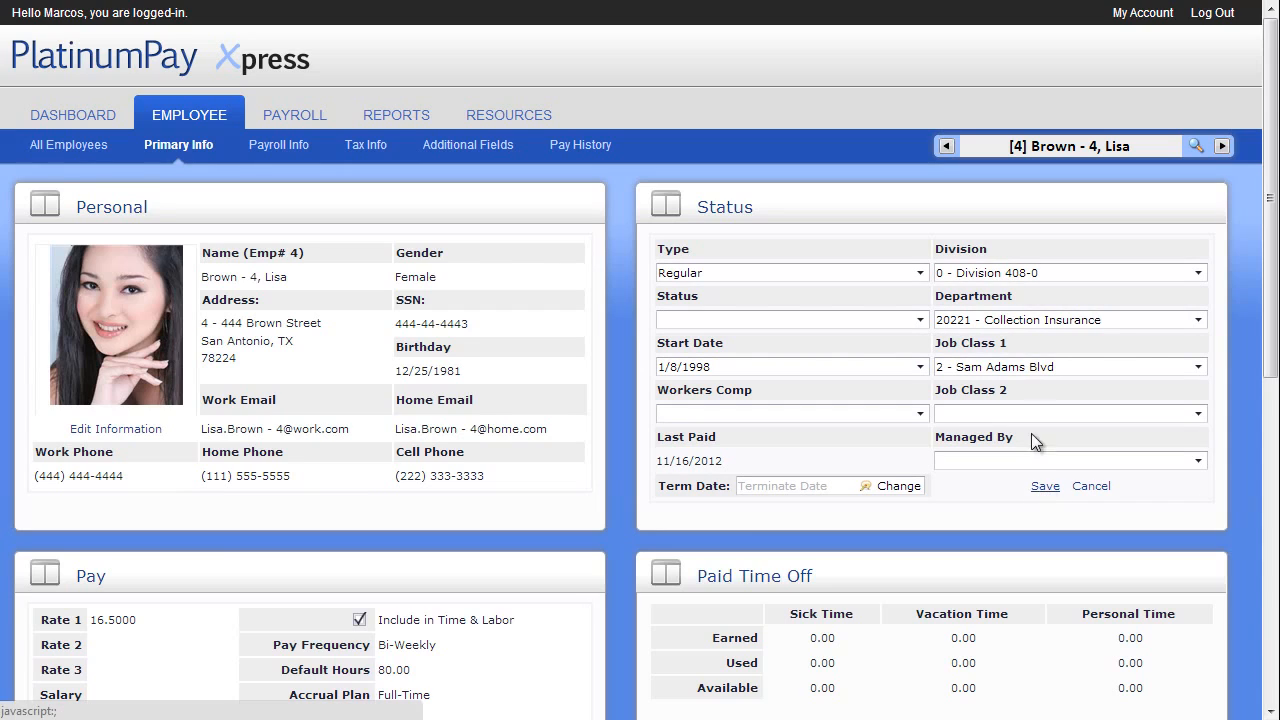
{"action": "left_click", "coordinate": [921, 273]}
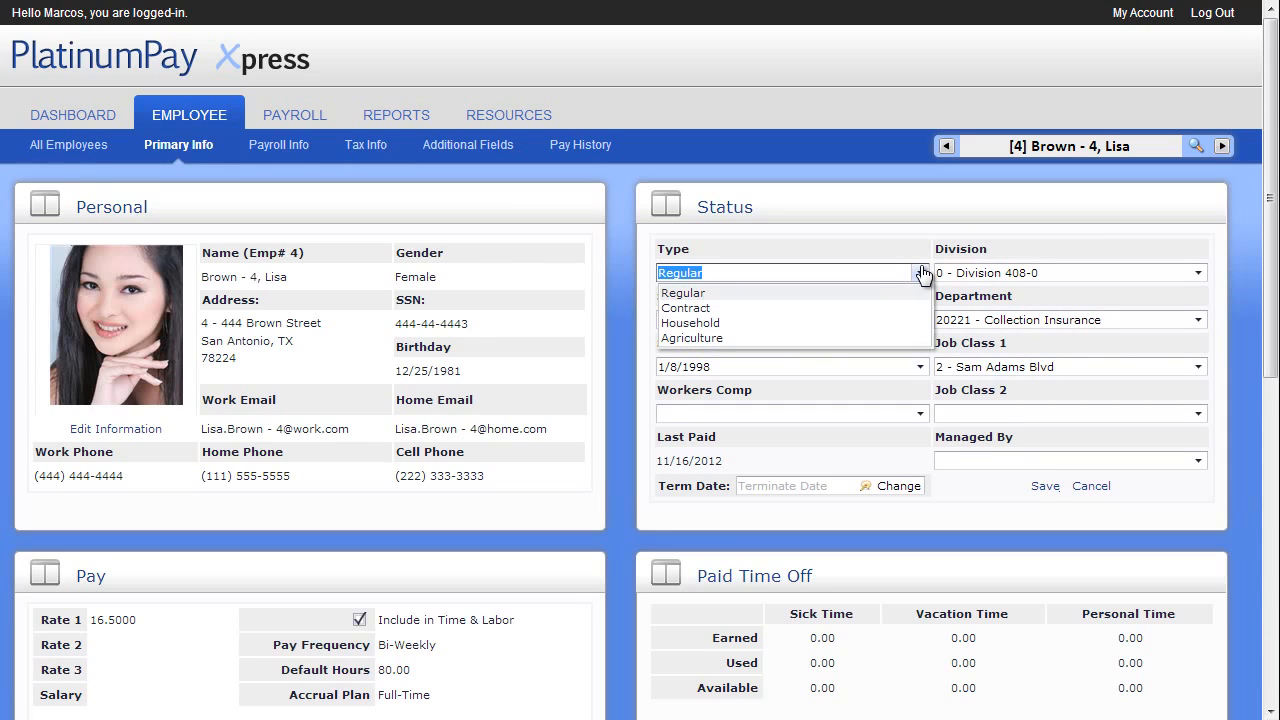
{"action": "left_click", "coordinate": [921, 273]}
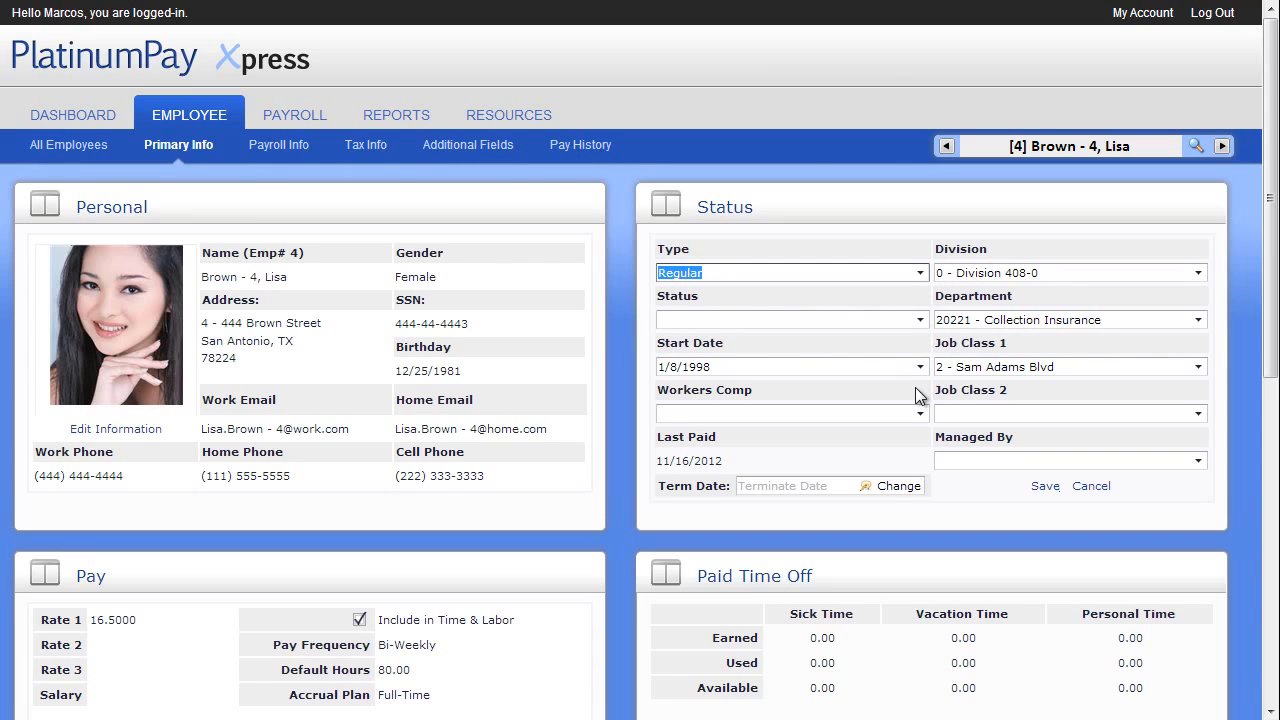
{"action": "left_click", "coordinate": [1199, 273]}
{"action": "left_click", "coordinate": [1204, 277]}
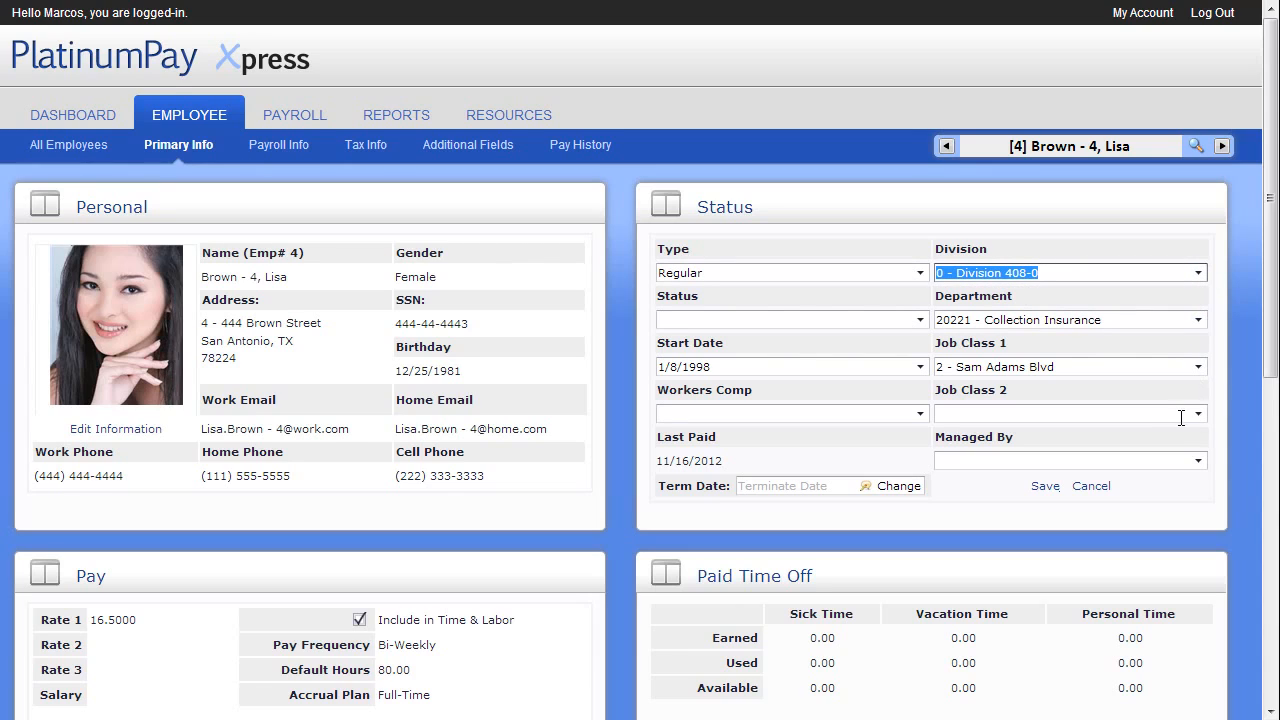
{"action": "left_click", "coordinate": [898, 486]}
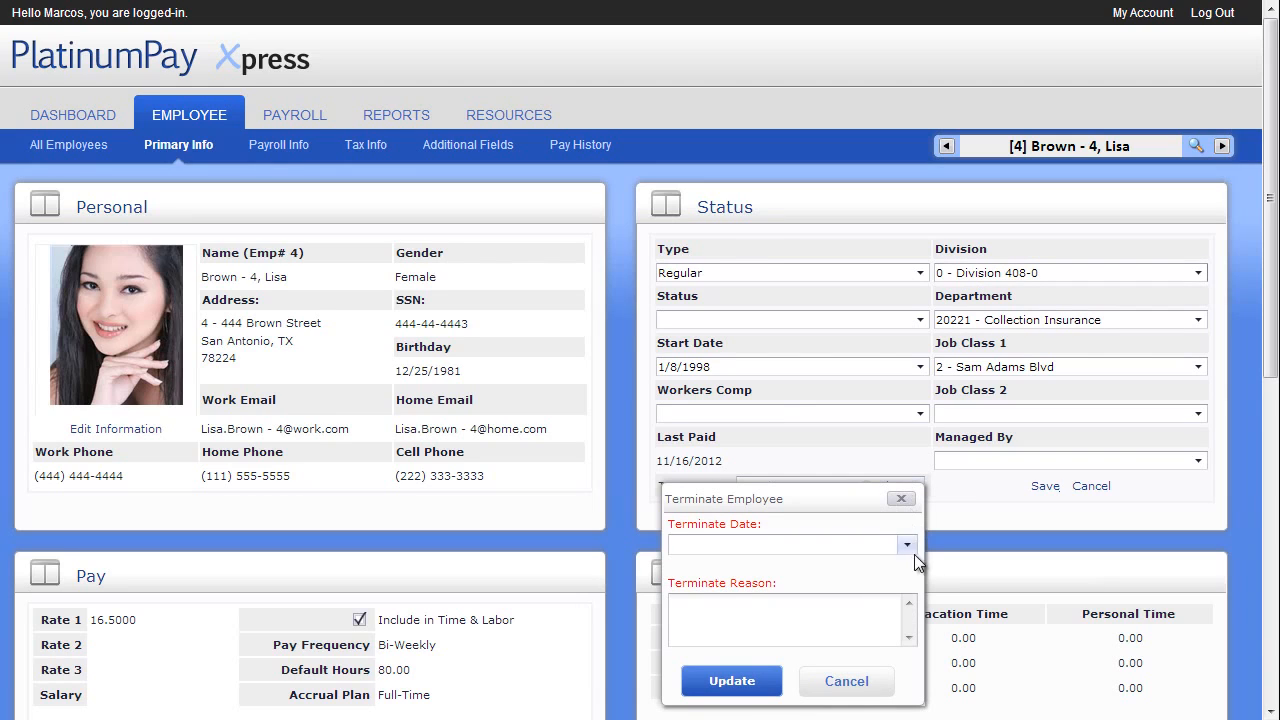
{"action": "left_click", "coordinate": [852, 680]}
Open the employee's Pay information for editing and read the Format Sample note through to its end
{"action": "scroll", "coordinate": [862, 680], "scroll_direction": "down", "scroll_amount": 2}
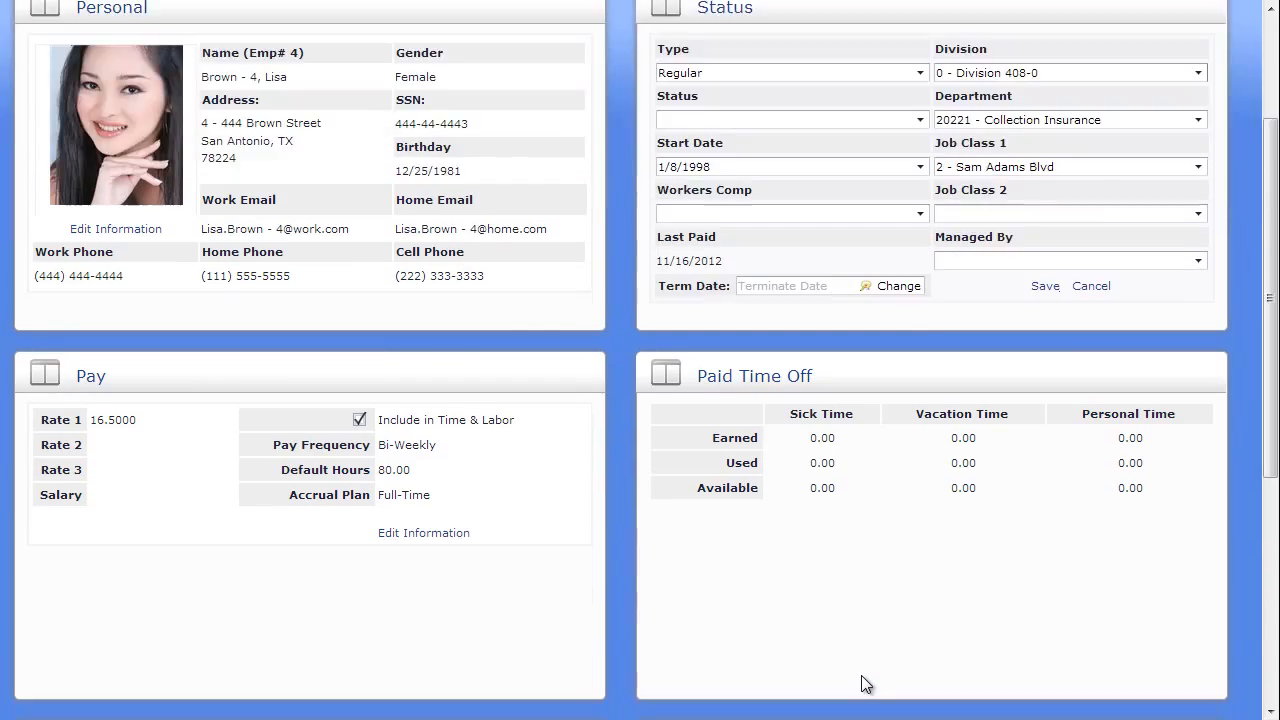
{"action": "left_click", "coordinate": [434, 531]}
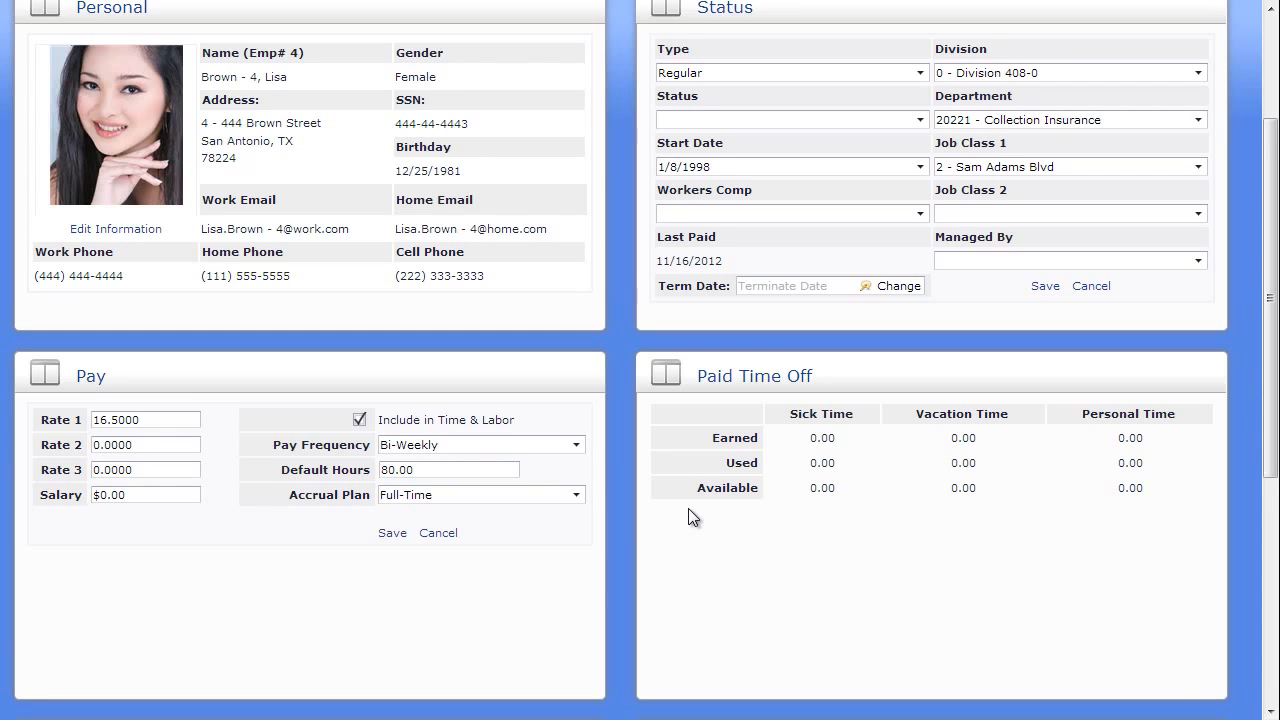
{"action": "scroll", "coordinate": [690, 515], "scroll_direction": "down", "scroll_amount": 4}
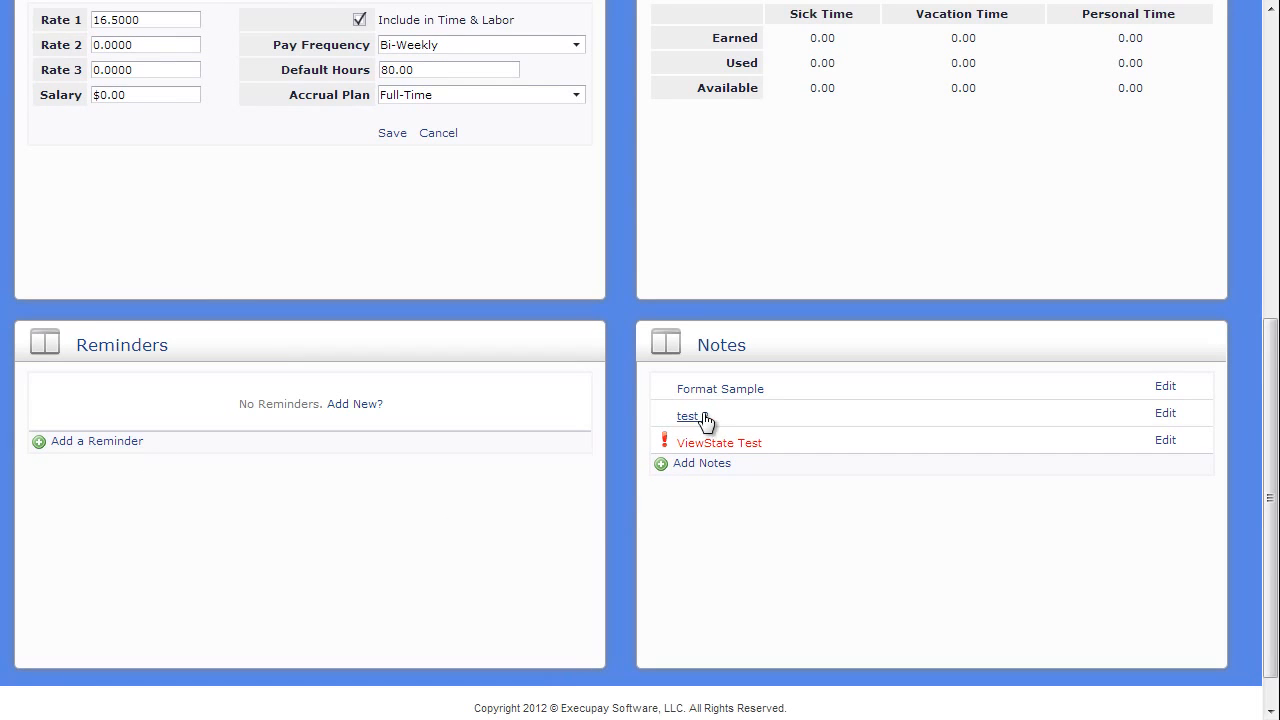
{"action": "left_click", "coordinate": [724, 391]}
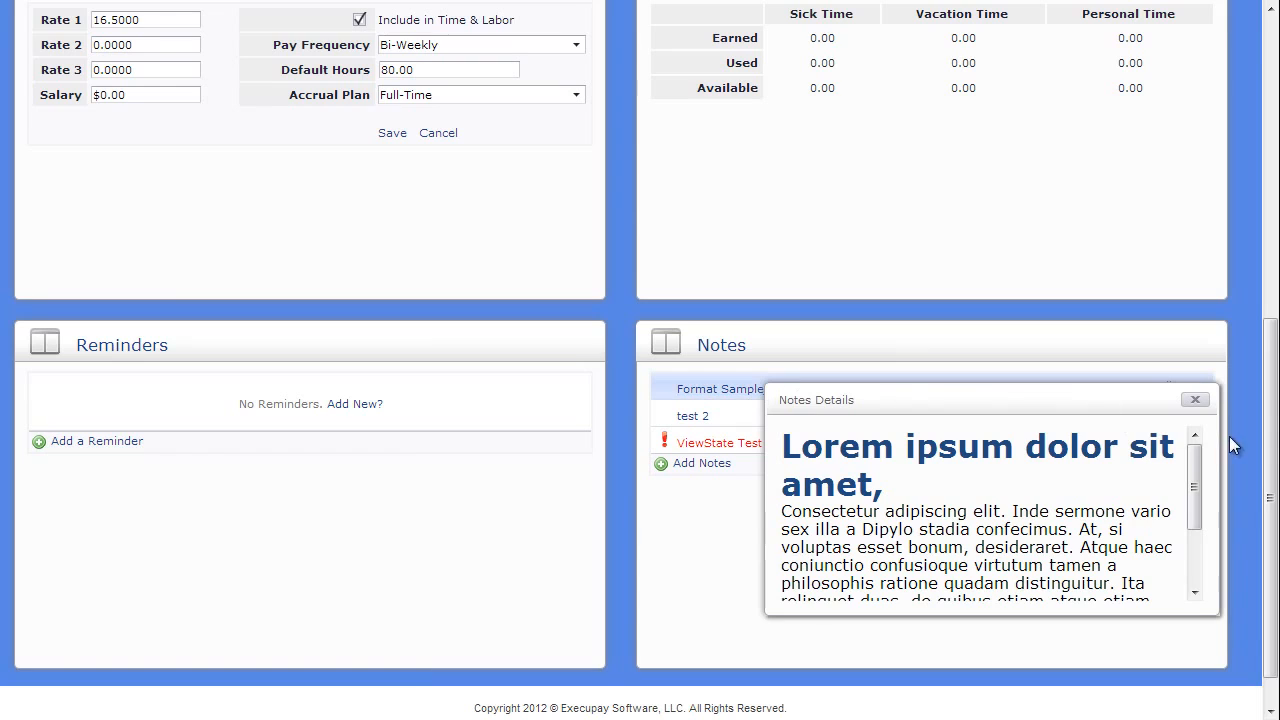
{"action": "left_click_drag", "start_coordinate": [1197, 461], "coordinate": [1191, 556]}
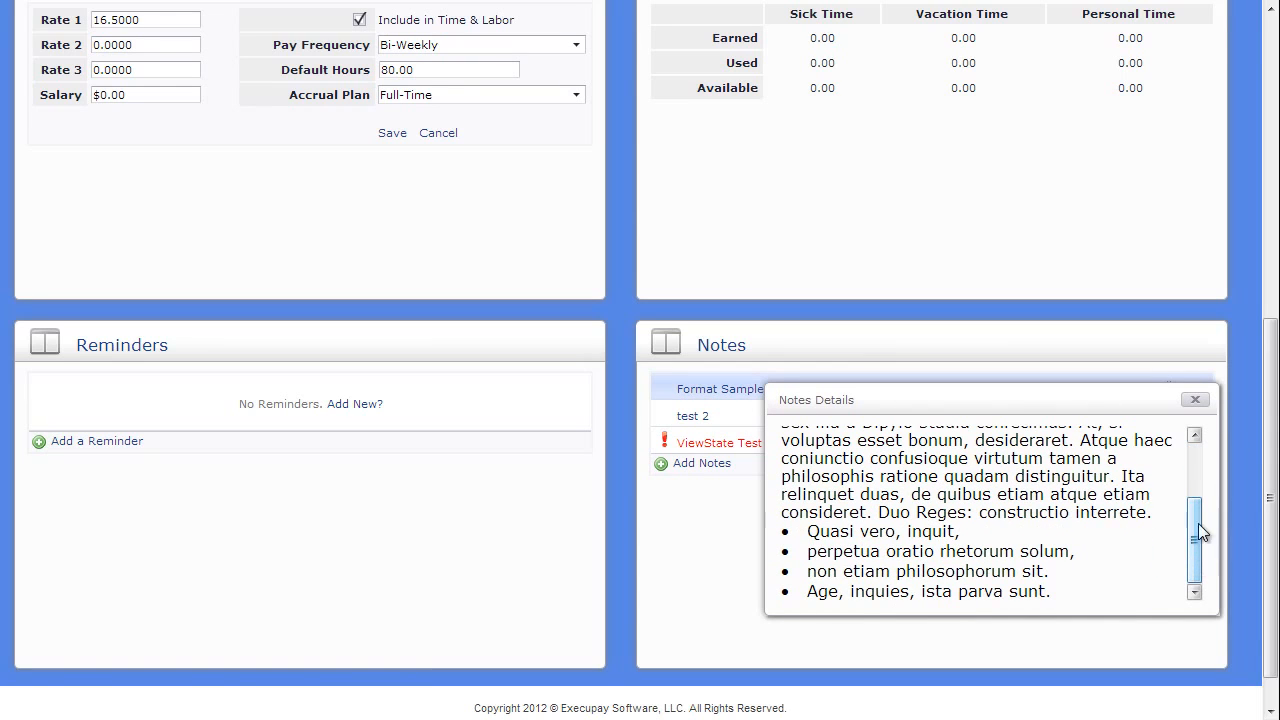
{"action": "left_click", "coordinate": [1196, 401]}
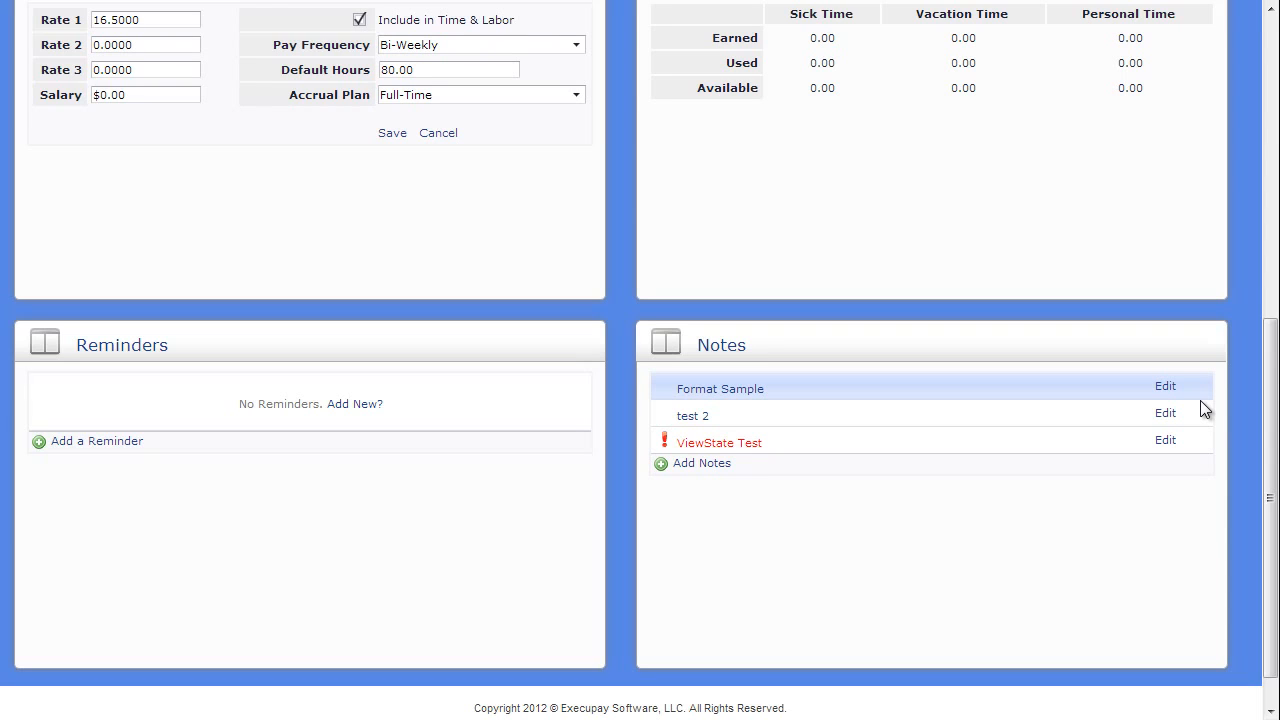
Go to the employee's payroll info, open the 2-Bonus scheduled earning for editing and cancel without changes
{"action": "left_click", "coordinate": [1275, 34]}
{"action": "left_click", "coordinate": [288, 142]}
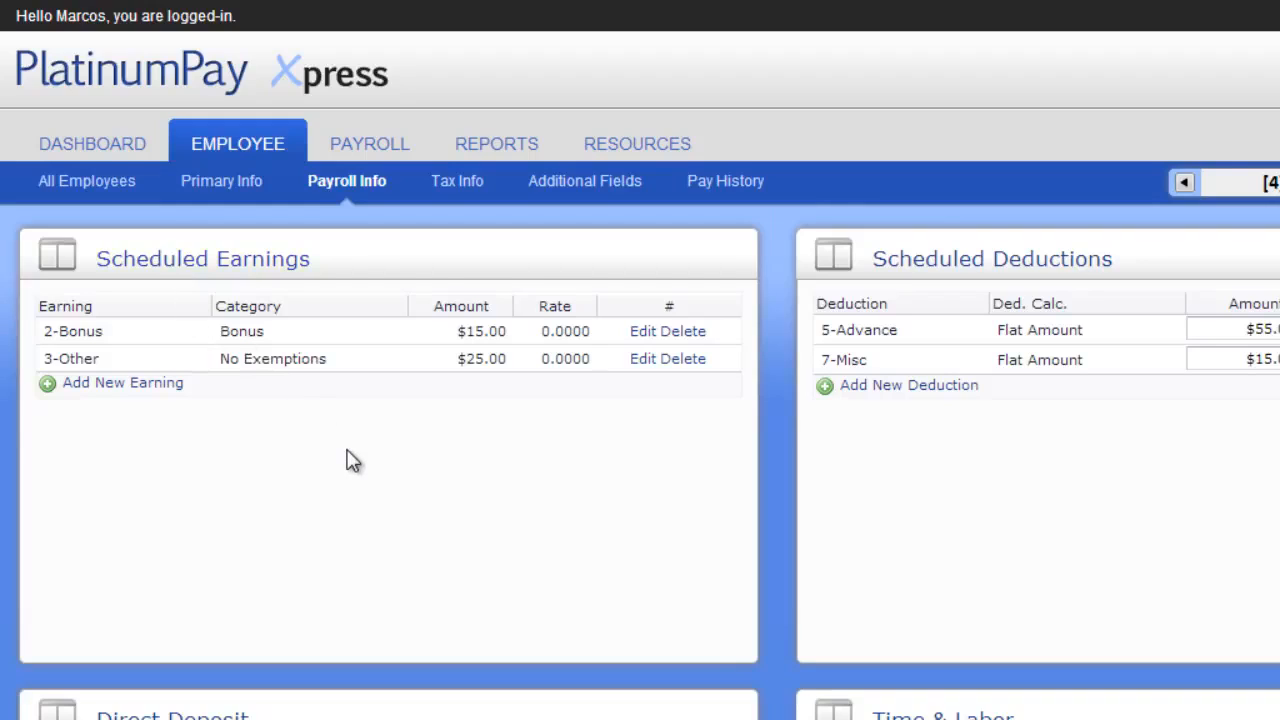
{"action": "left_click", "coordinate": [648, 333]}
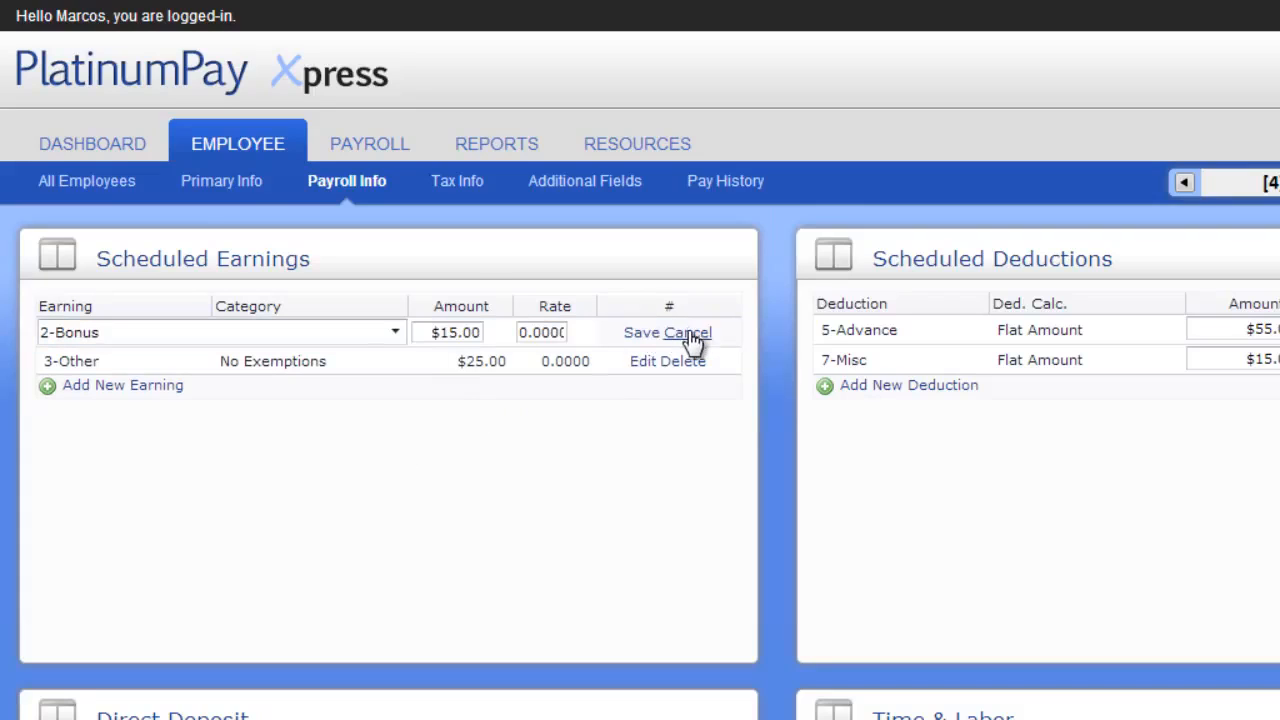
{"action": "left_click", "coordinate": [688, 334]}
Add a 1-Commission scheduled earning with an amount of $25.00 and save it
{"action": "left_click", "coordinate": [130, 390]}
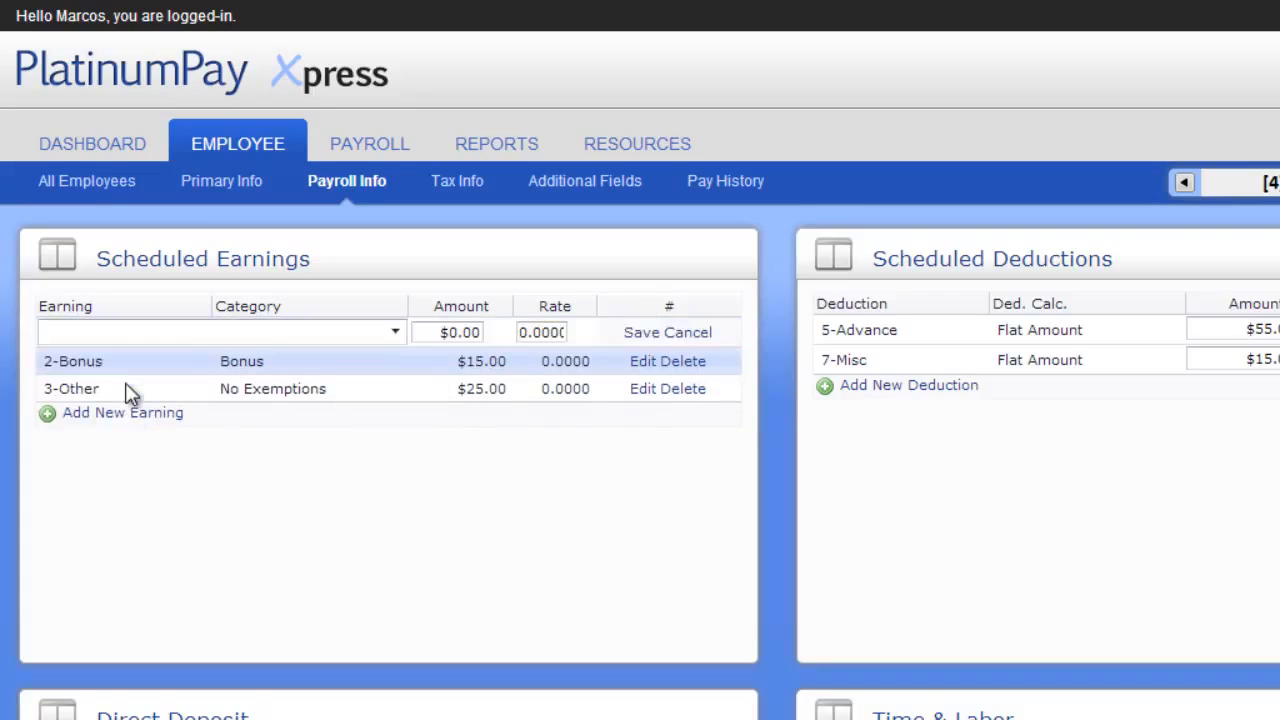
{"action": "left_click", "coordinate": [145, 335]}
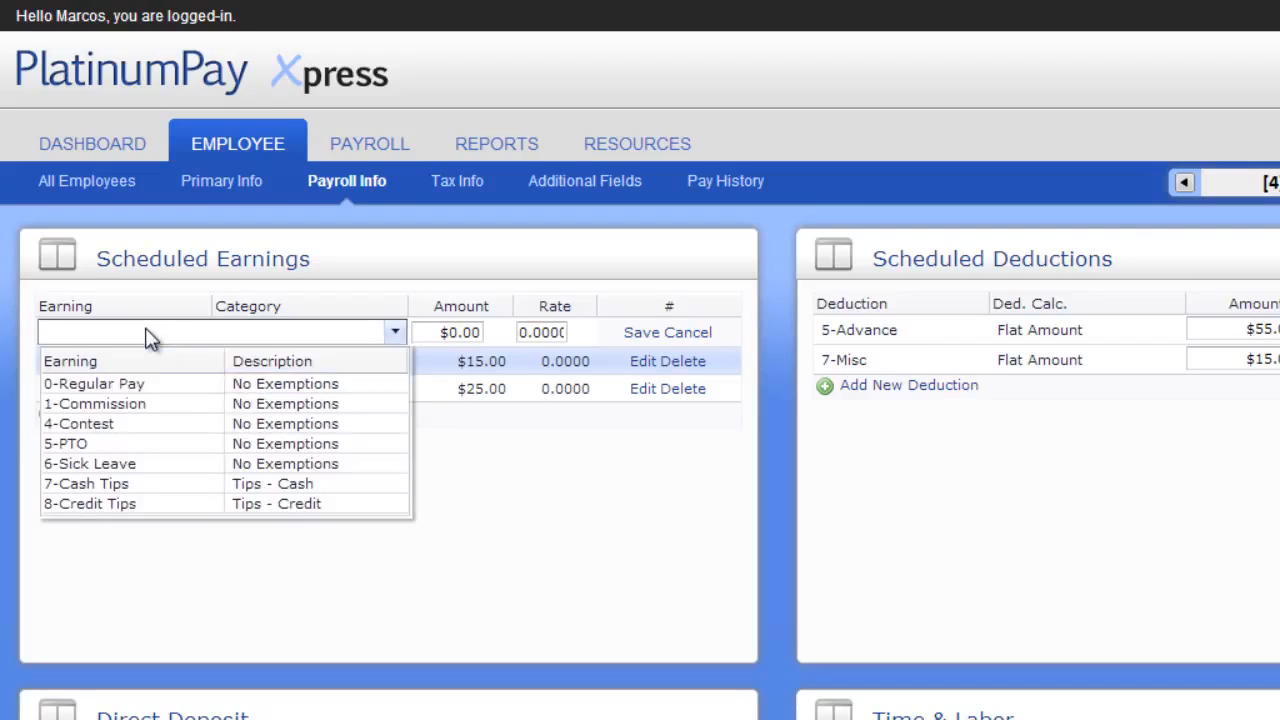
{"action": "left_click", "coordinate": [134, 403]}
{"action": "left_click", "coordinate": [427, 331]}
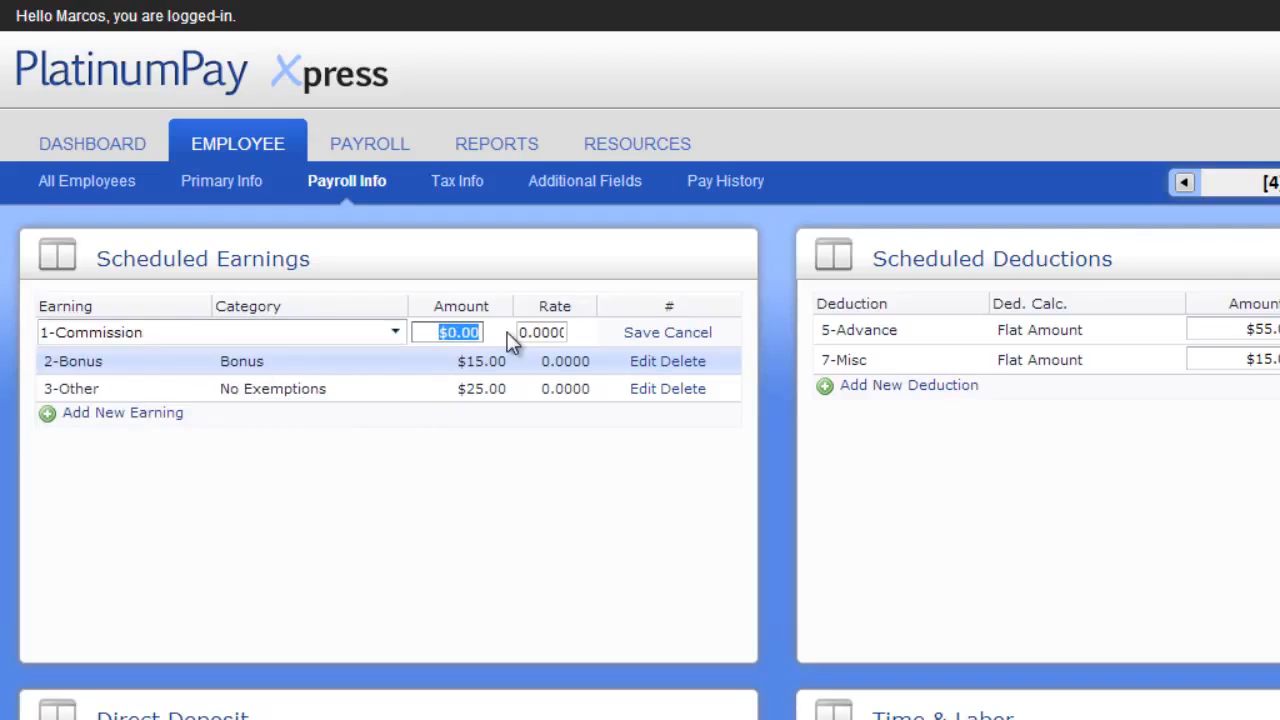
{"action": "type", "text": "25"}
{"action": "left_click", "coordinate": [640, 333]}
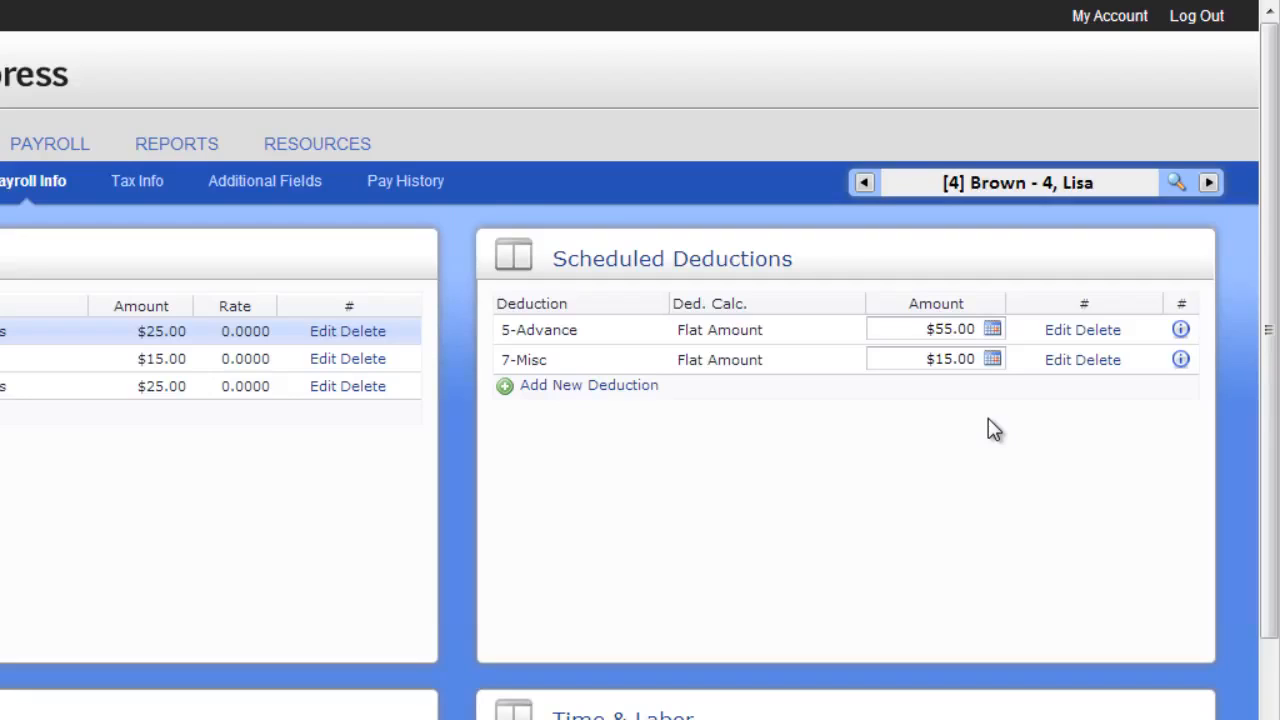
Add an amount schedule to the 7-Misc deduction starting 10/31/2012 with no end date and an amount of 25, and save it
{"action": "left_click", "coordinate": [992, 360]}
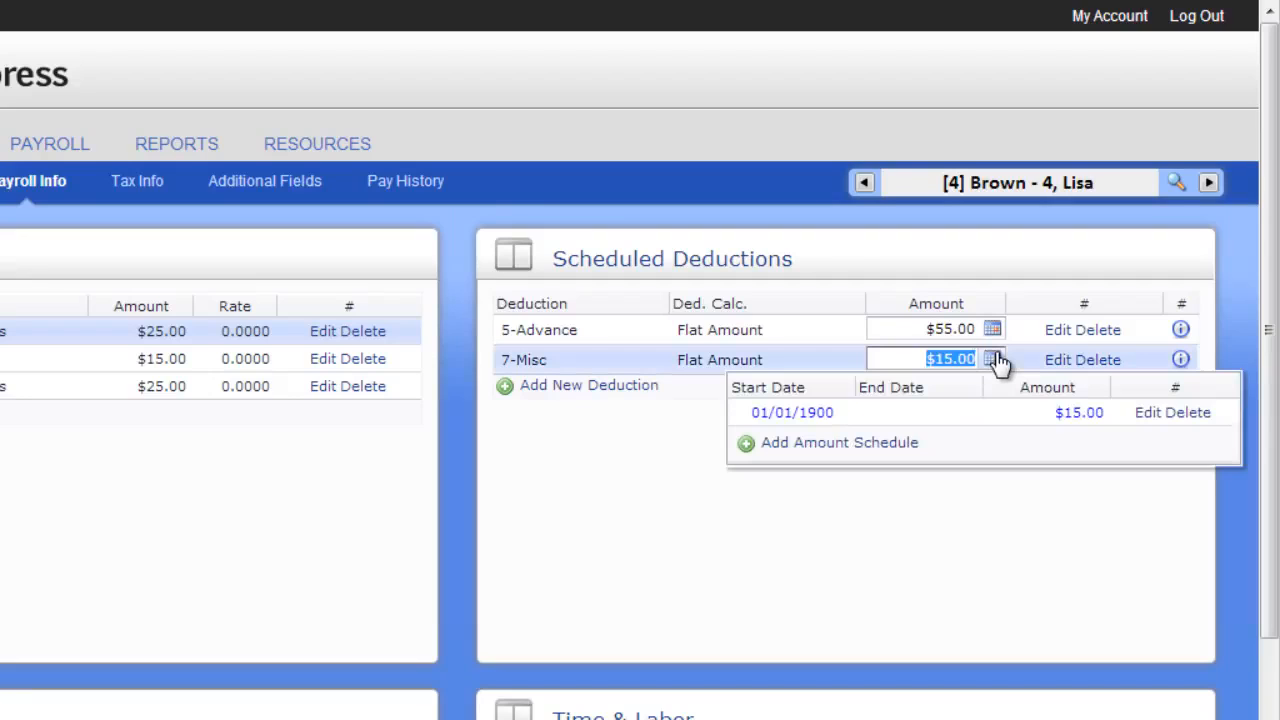
{"action": "left_click", "coordinate": [876, 444]}
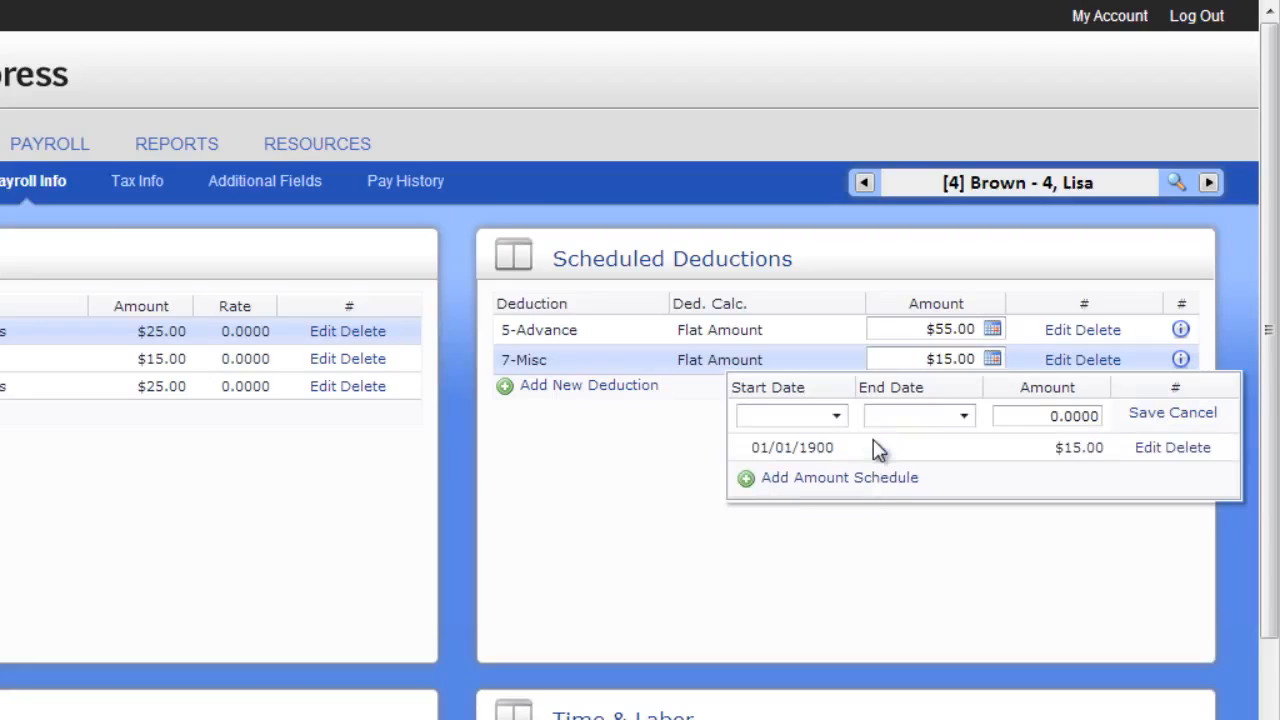
{"action": "left_click", "coordinate": [836, 415]}
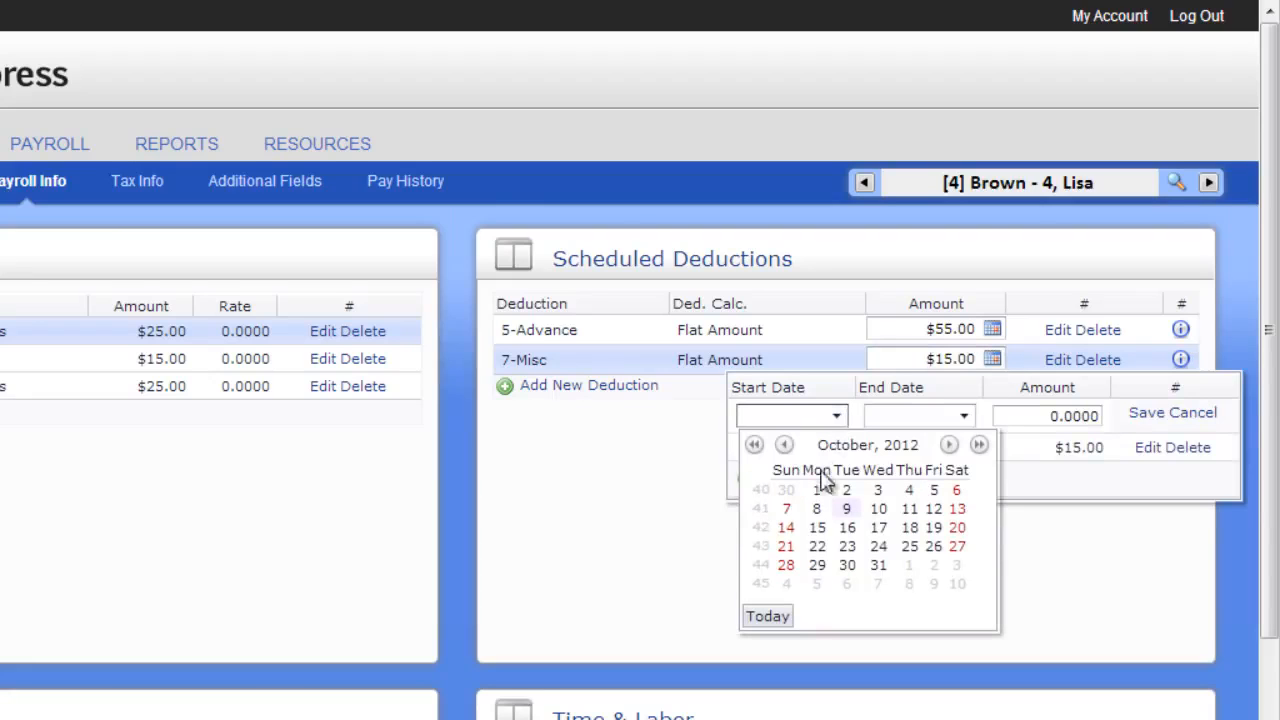
{"action": "left_click", "coordinate": [878, 565]}
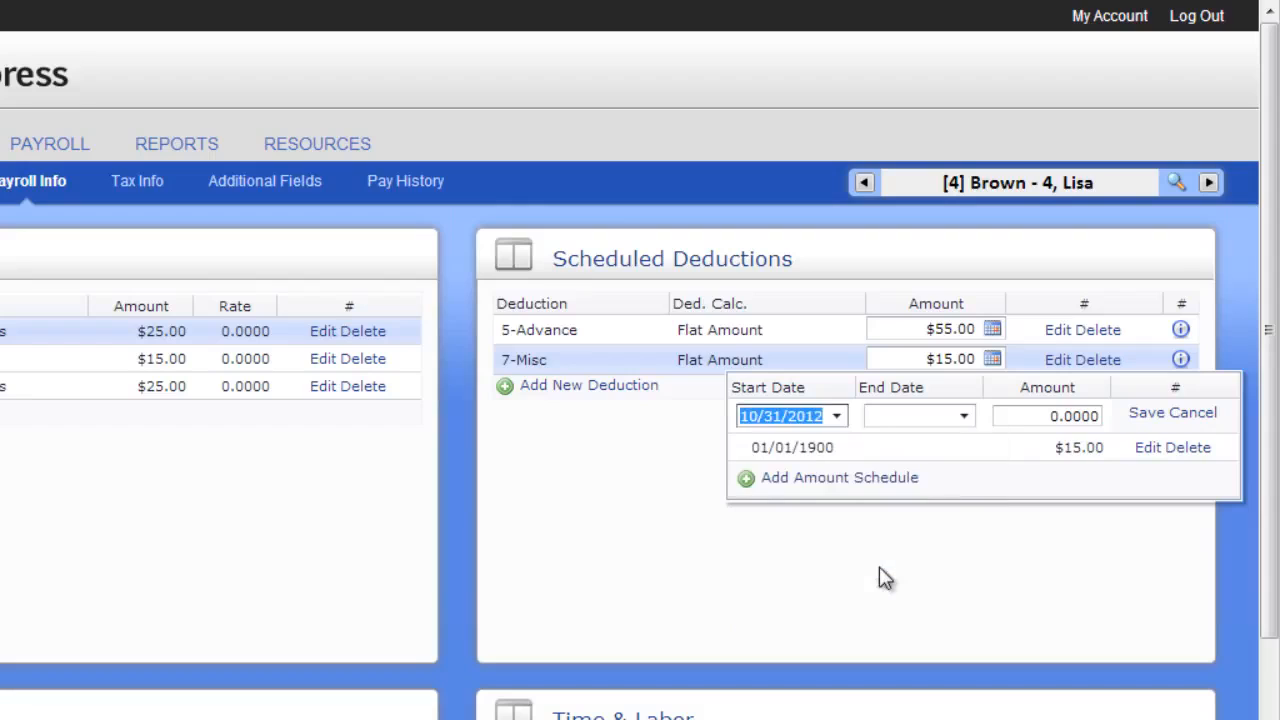
{"action": "left_click", "coordinate": [964, 417]}
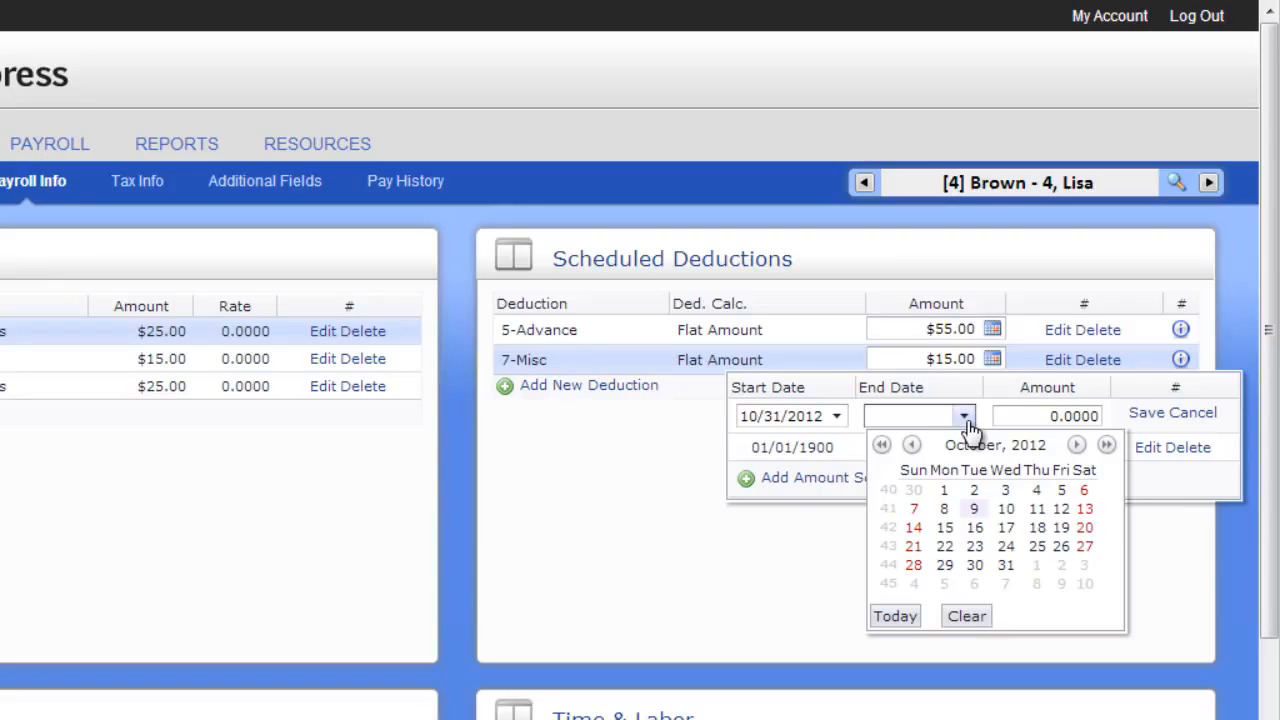
{"action": "left_click", "coordinate": [966, 418]}
{"action": "left_click", "coordinate": [1003, 417]}
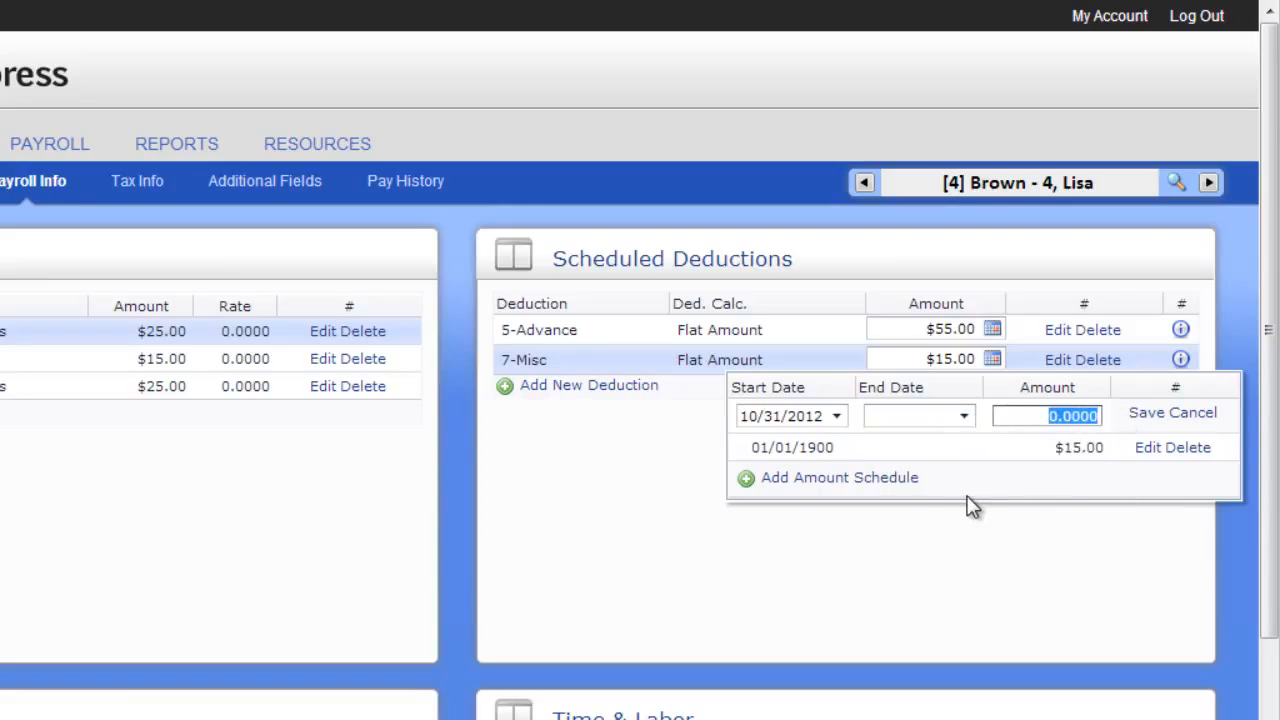
{"action": "type", "text": "25"}
{"action": "left_click", "coordinate": [1142, 413]}
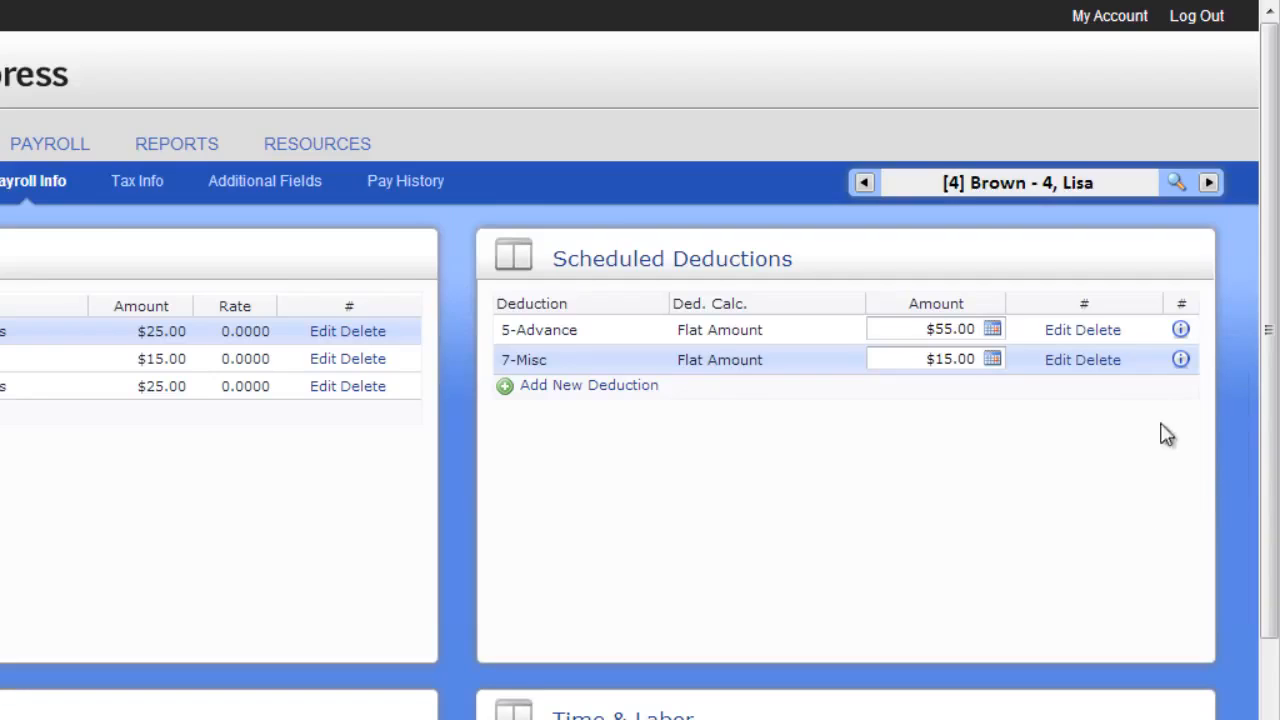
View the full details of the 7-Misc deduction and close them
{"action": "left_click", "coordinate": [1181, 362]}
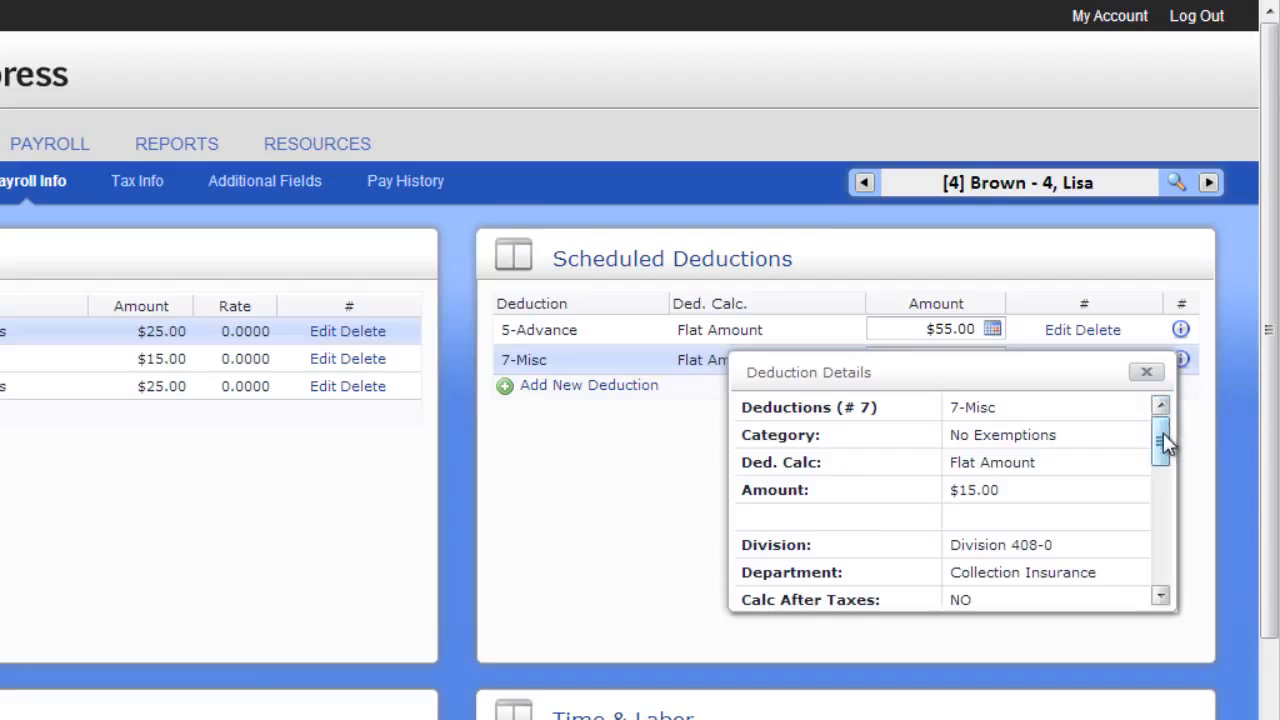
{"action": "left_click_drag", "start_coordinate": [1163, 434], "coordinate": [1158, 563]}
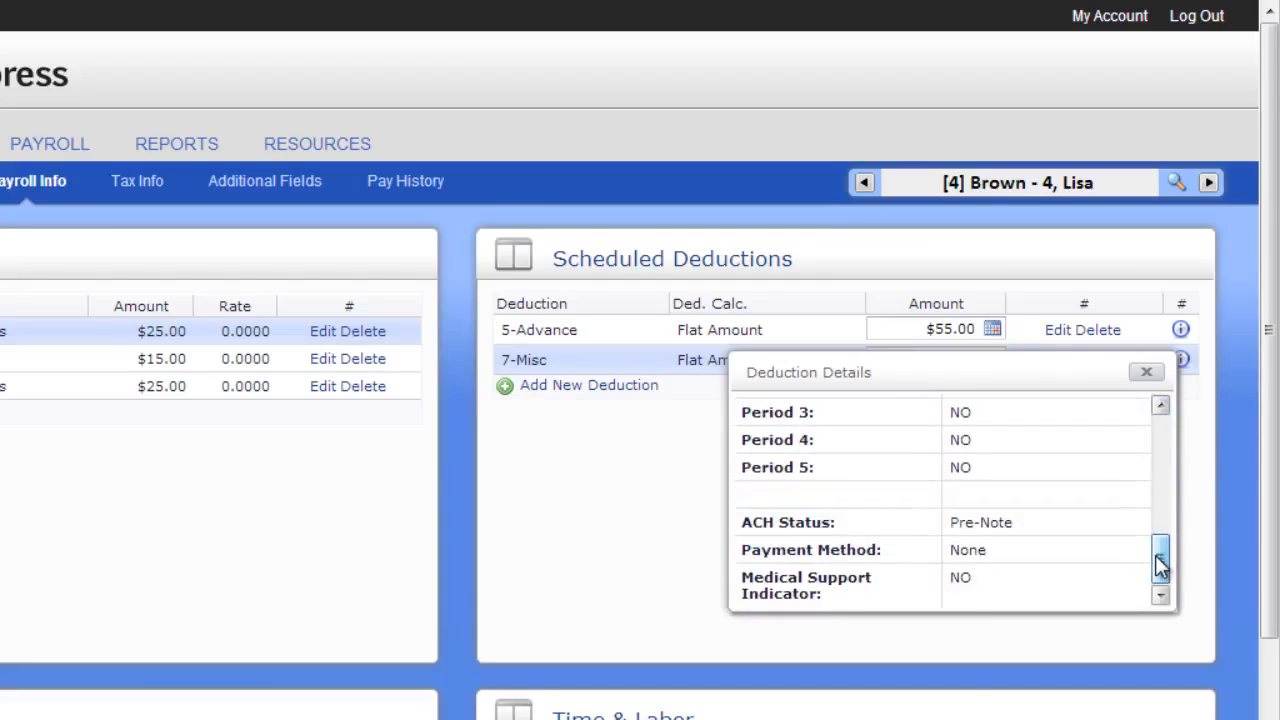
{"action": "left_click", "coordinate": [1148, 374]}
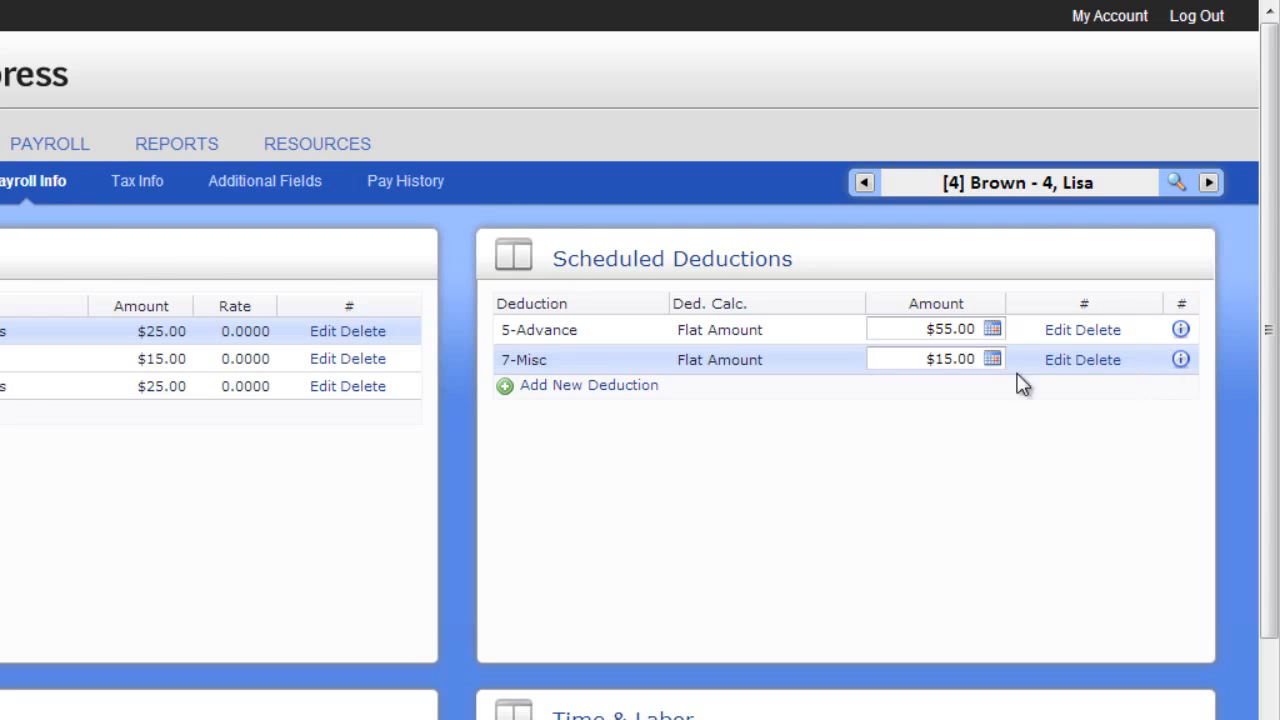
Add an 11-AFLAC After tax scheduled deduction as a Flat Amount of $25.00 and save it
{"action": "left_click", "coordinate": [657, 389]}
{"action": "left_click", "coordinate": [650, 331]}
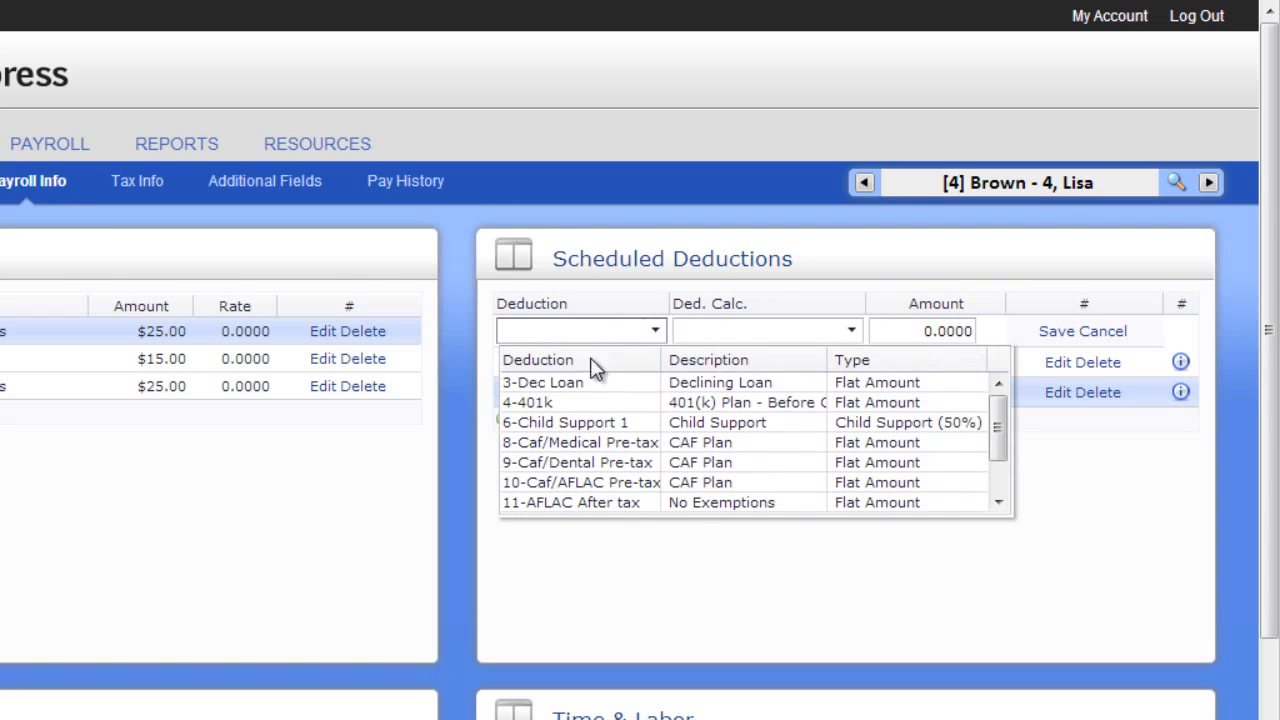
{"action": "left_click", "coordinate": [583, 502]}
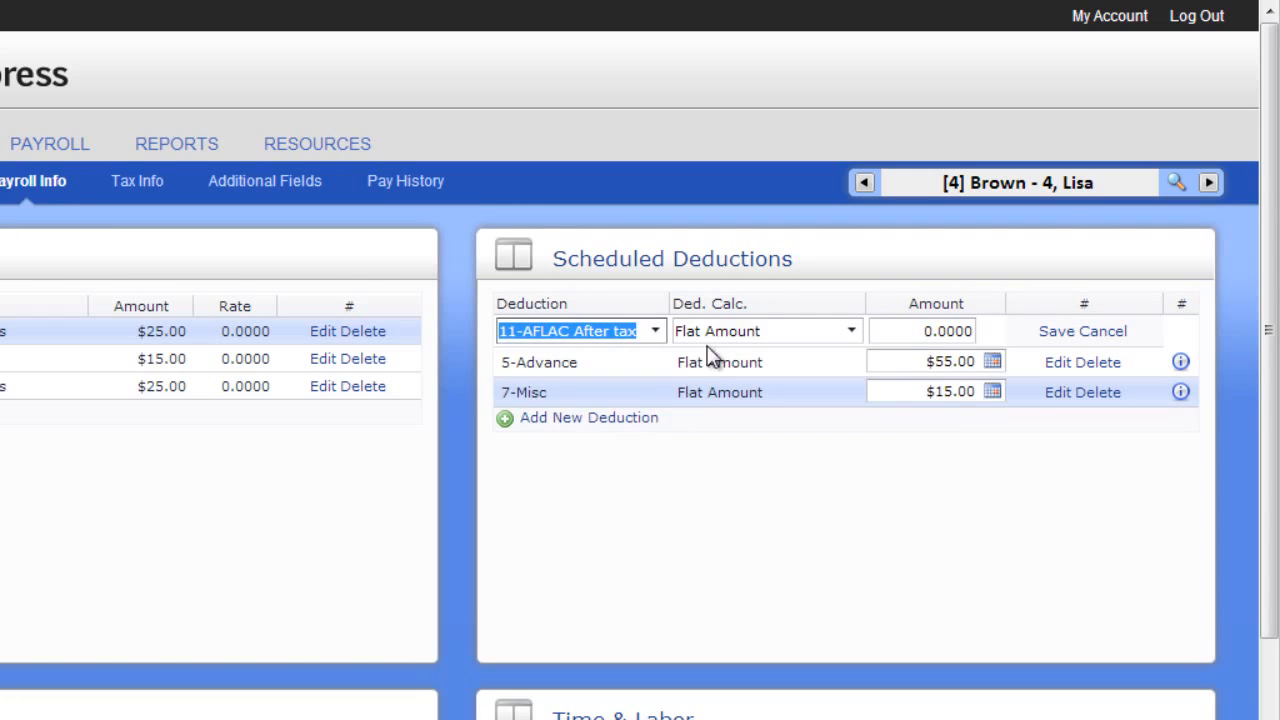
{"action": "left_click_drag", "start_coordinate": [906, 331], "coordinate": [968, 334]}
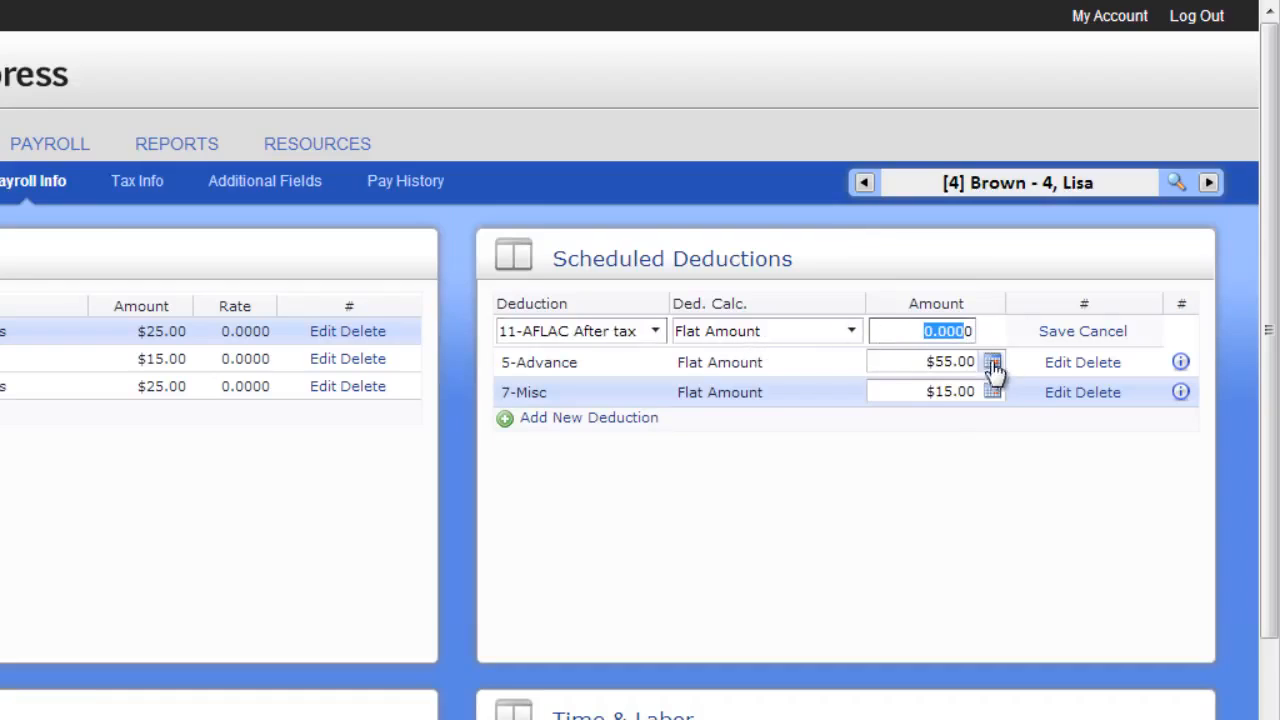
{"action": "type", "text": "25"}
{"action": "left_click", "coordinate": [1056, 332]}
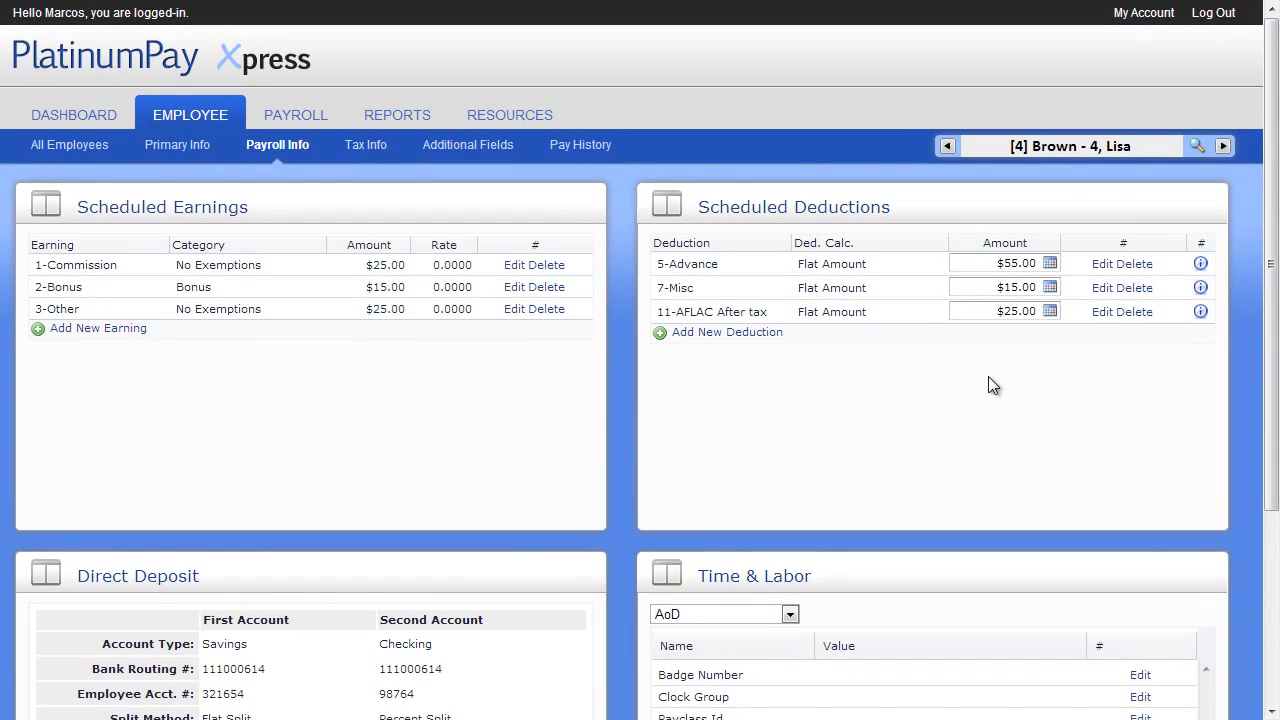
Open the Direct Deposit information for editing and look at the first account's split method options
{"action": "scroll", "coordinate": [989, 379], "scroll_direction": "down", "scroll_amount": 3}
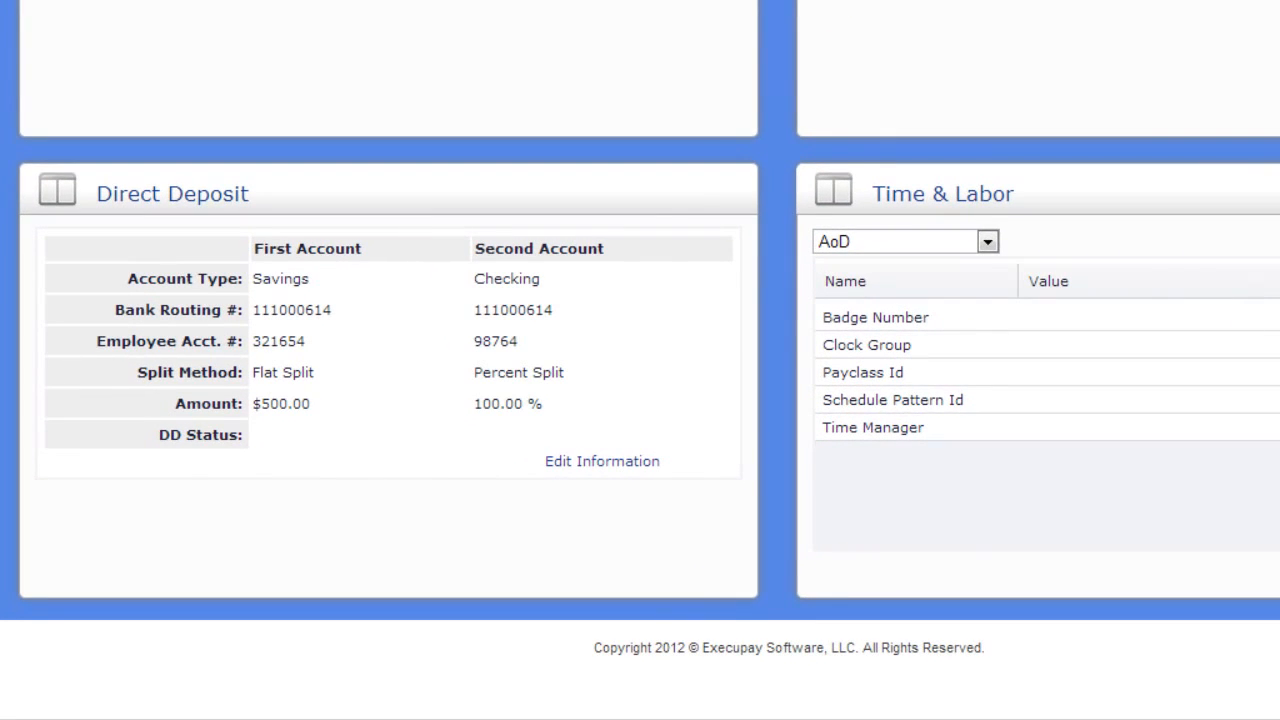
{"action": "left_click", "coordinate": [628, 463]}
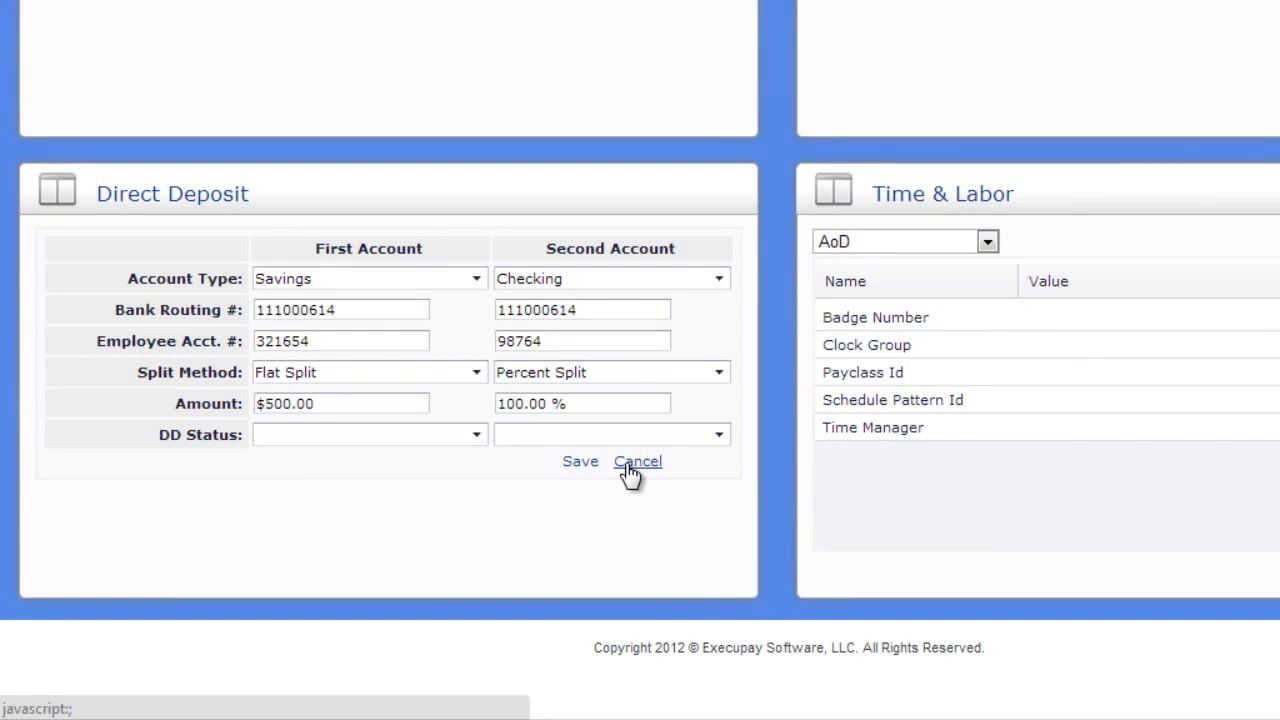
{"action": "left_click", "coordinate": [474, 378]}
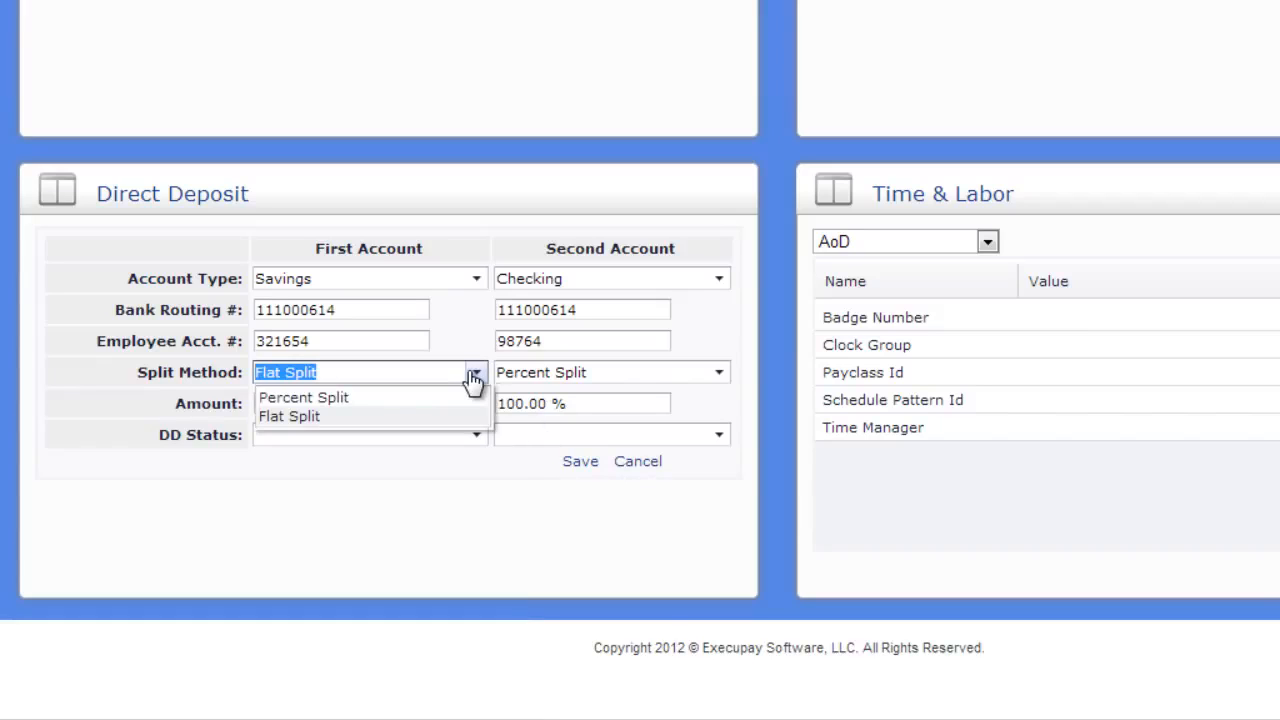
{"action": "left_click", "coordinate": [474, 380]}
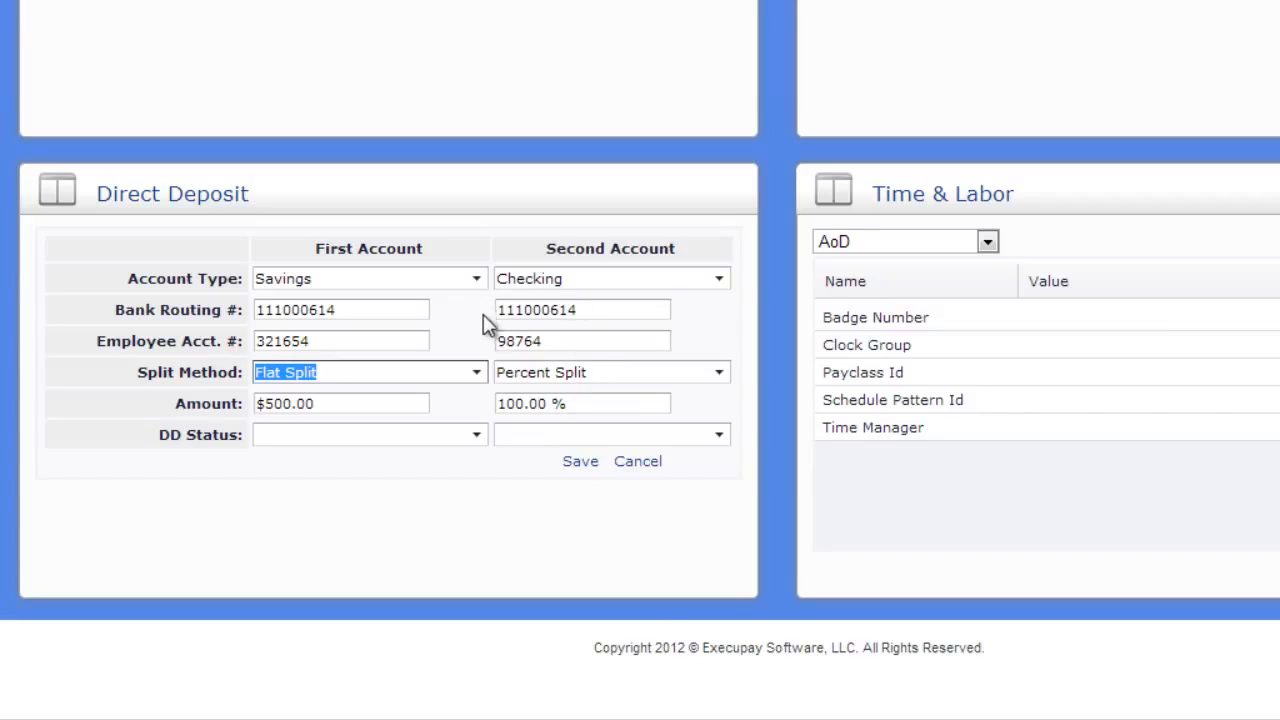
Try a Percent Split with an amount of 1.0000 for the first direct deposit account
{"action": "left_click", "coordinate": [489, 377]}
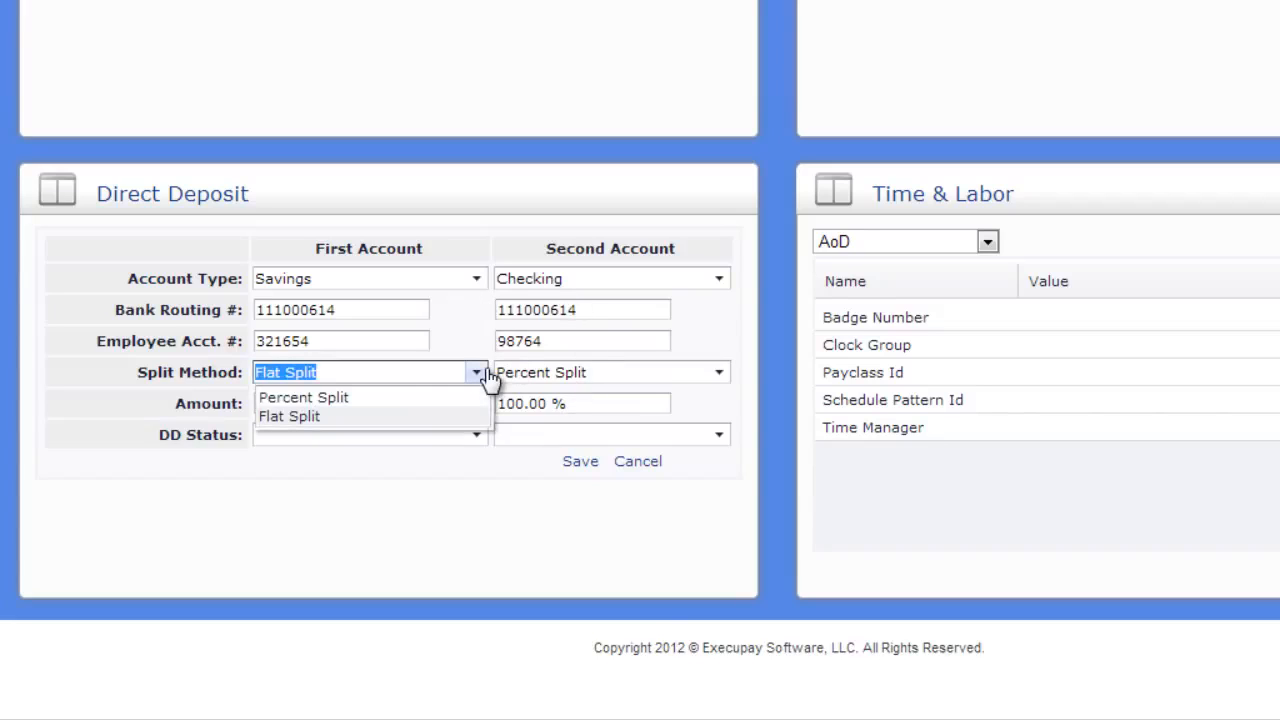
{"action": "left_click", "coordinate": [464, 397]}
{"action": "left_click", "coordinate": [388, 403]}
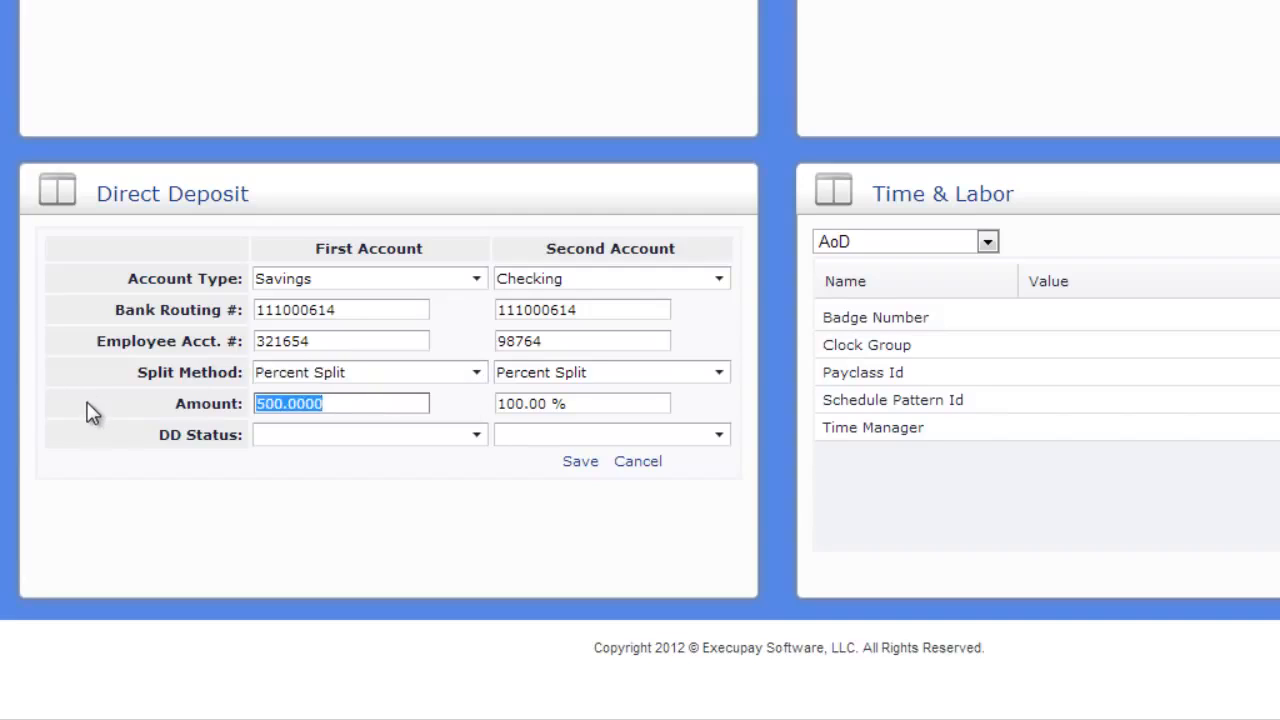
{"action": "type", "text": "10"}
{"action": "key", "text": "BackSpace"}
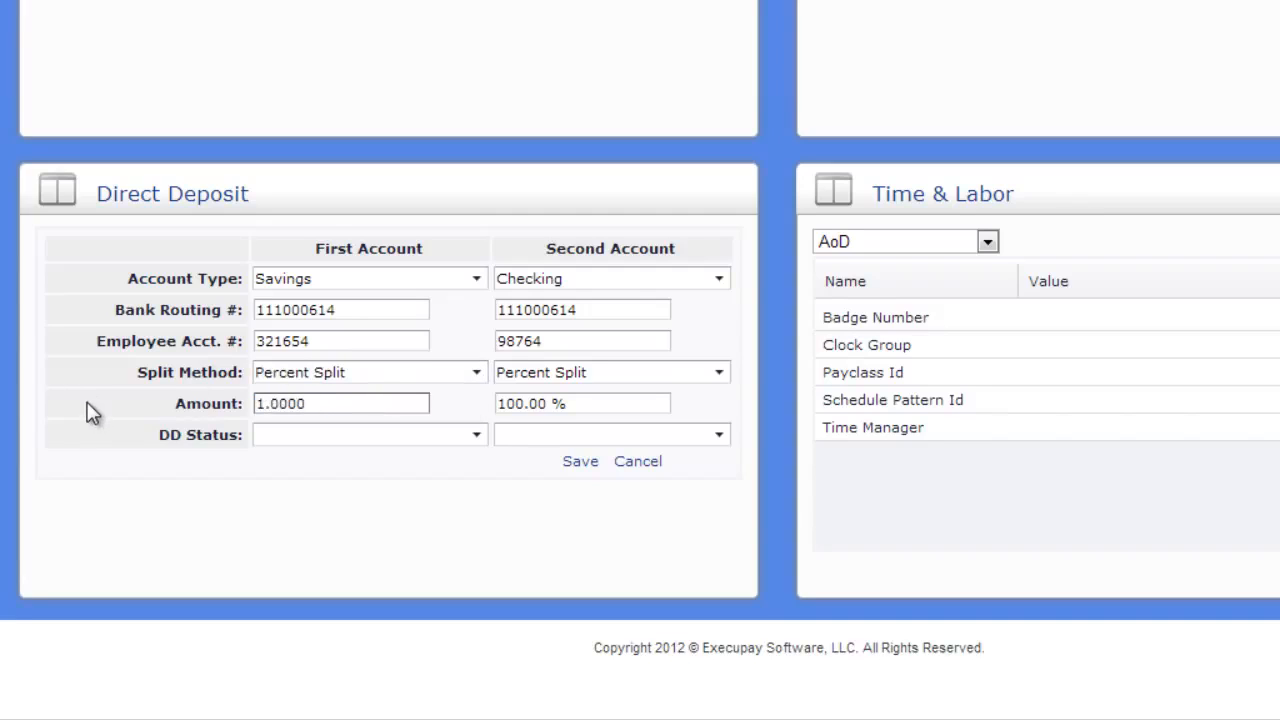
{"action": "key", "text": "Tab"}
Set the first account's split method to Flat Split with an amount of $100.00 and save the direct deposit information
{"action": "left_click", "coordinate": [432, 376]}
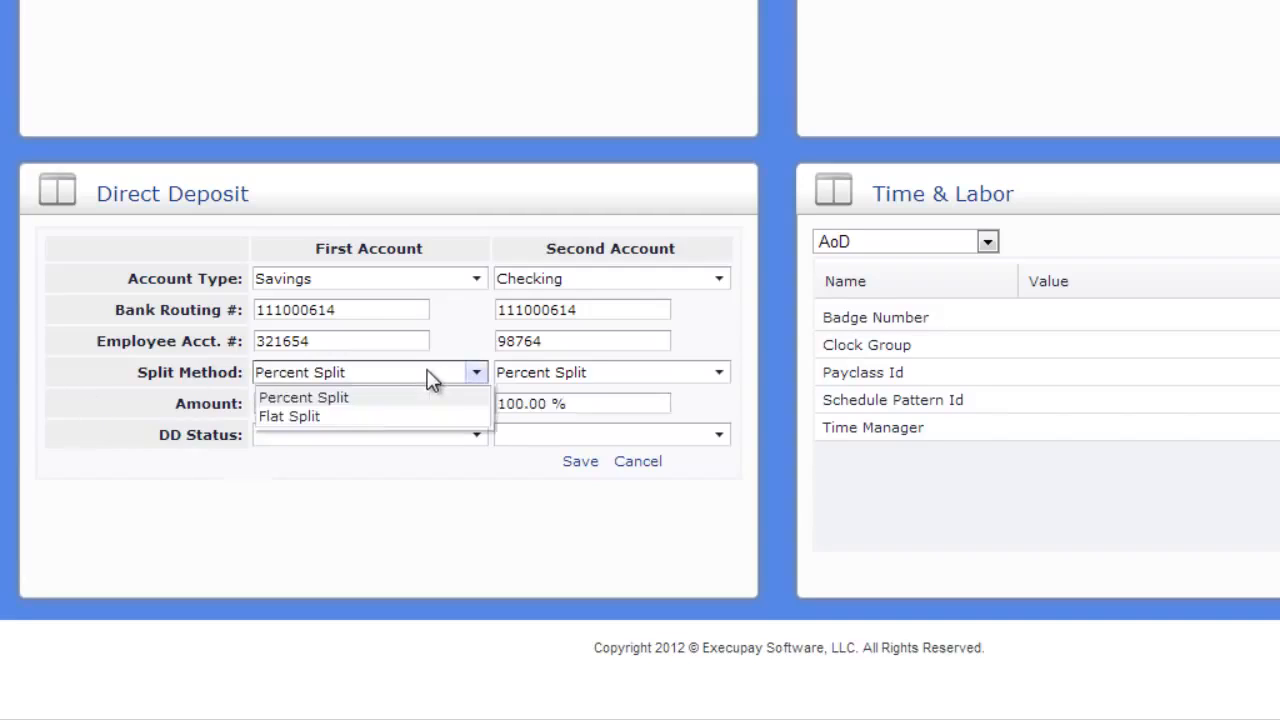
{"action": "left_click", "coordinate": [364, 414]}
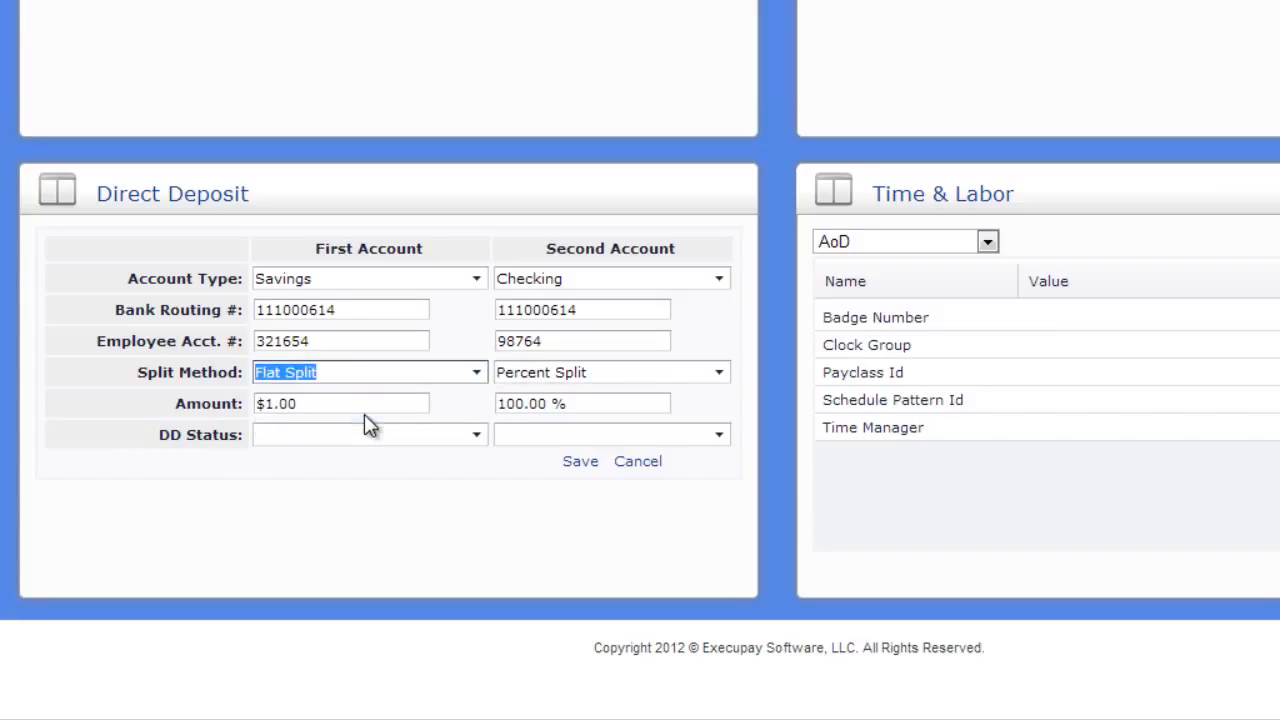
{"action": "left_click", "coordinate": [343, 403]}
{"action": "left_click_drag", "start_coordinate": [343, 403], "coordinate": [164, 391]}
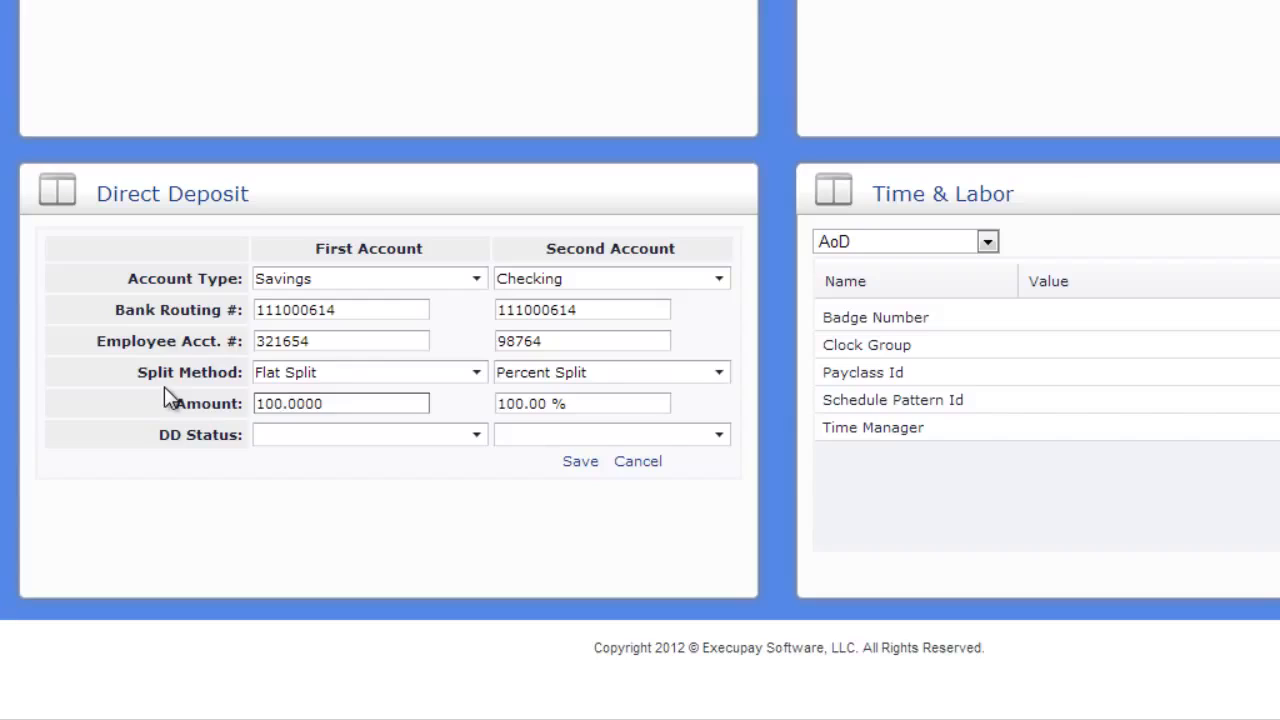
{"action": "key", "text": "Tab"}
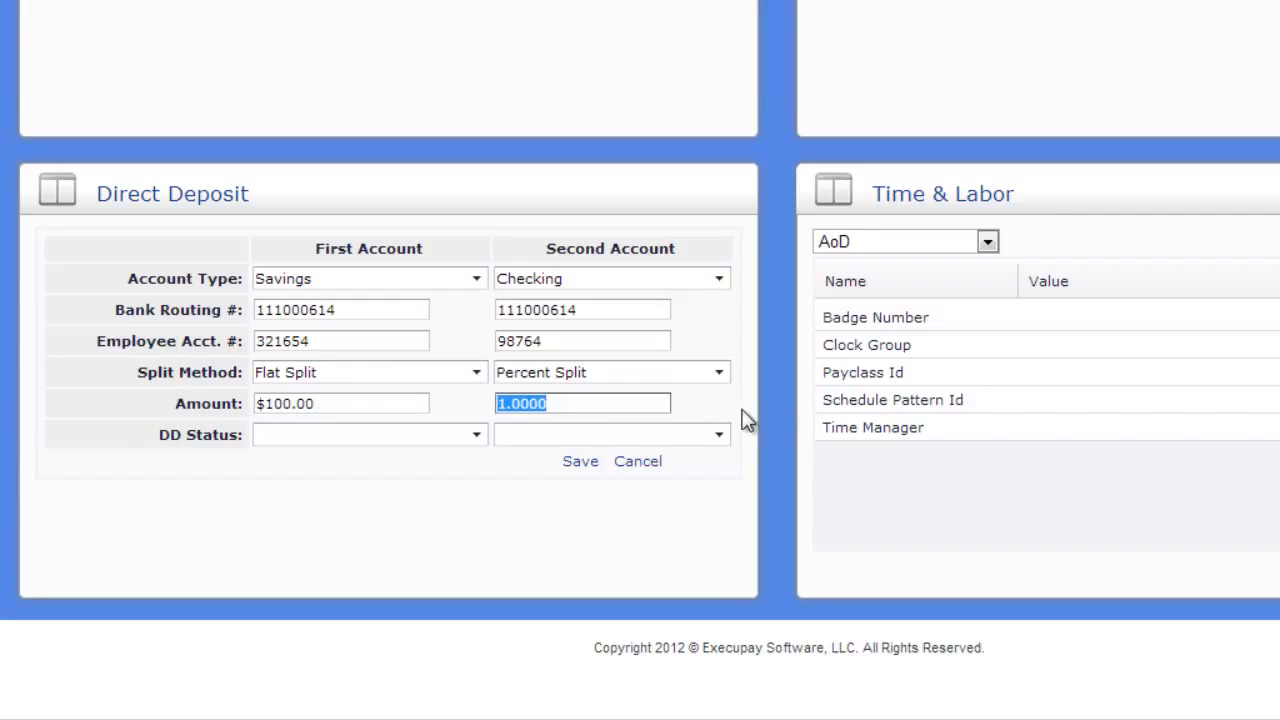
{"action": "key", "text": "Tab"}
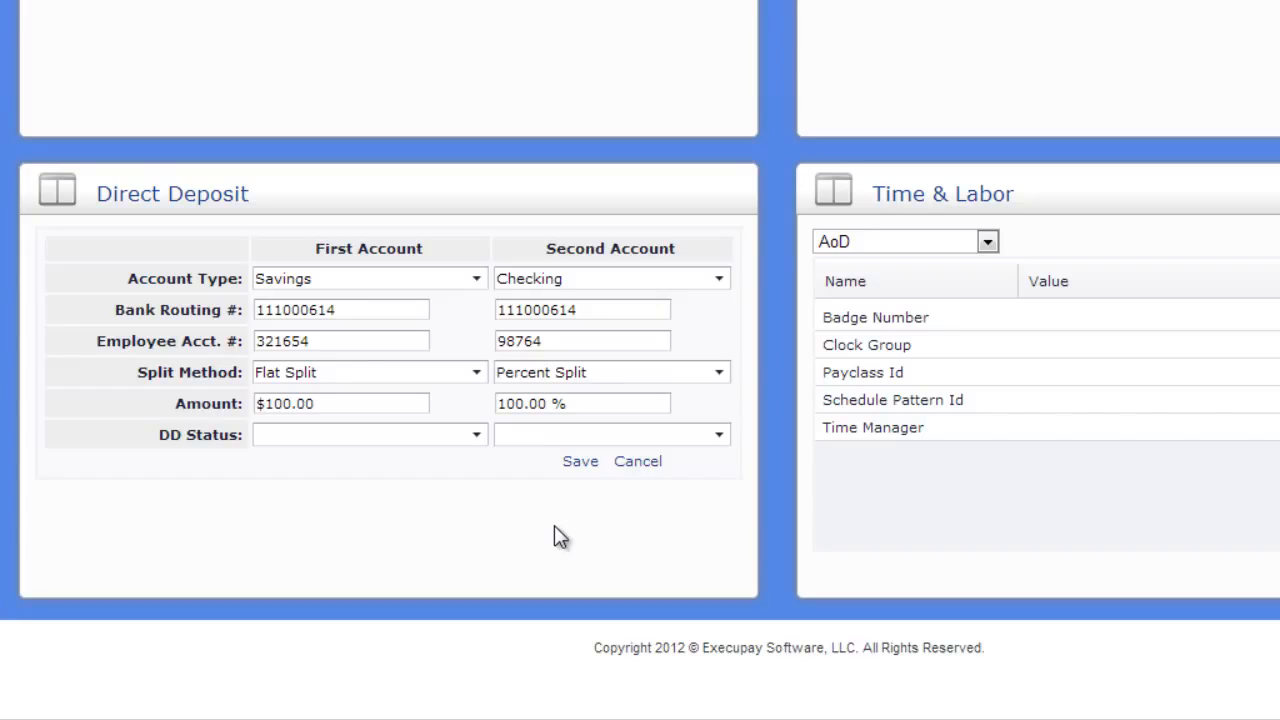
{"action": "left_click", "coordinate": [578, 462]}
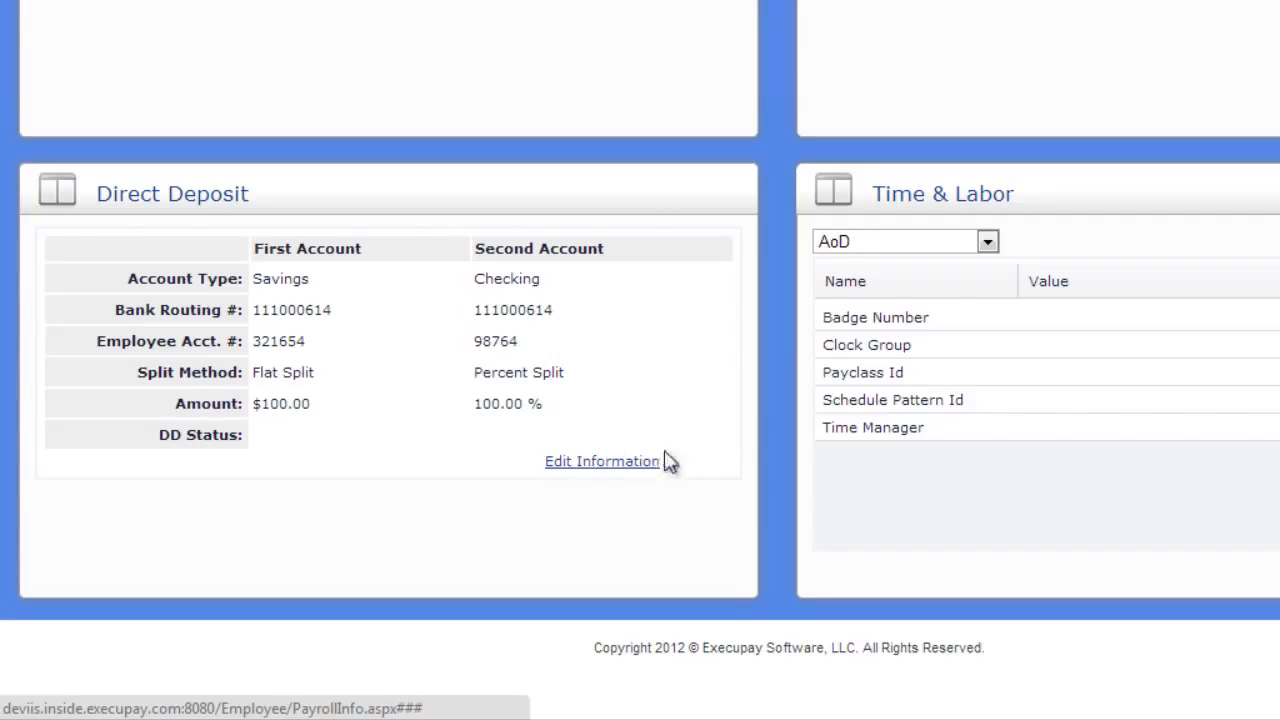
Switch Time & Labor to Swipeclock, enter the card number for Card Number2 and save it
{"action": "left_click", "coordinate": [840, 245]}
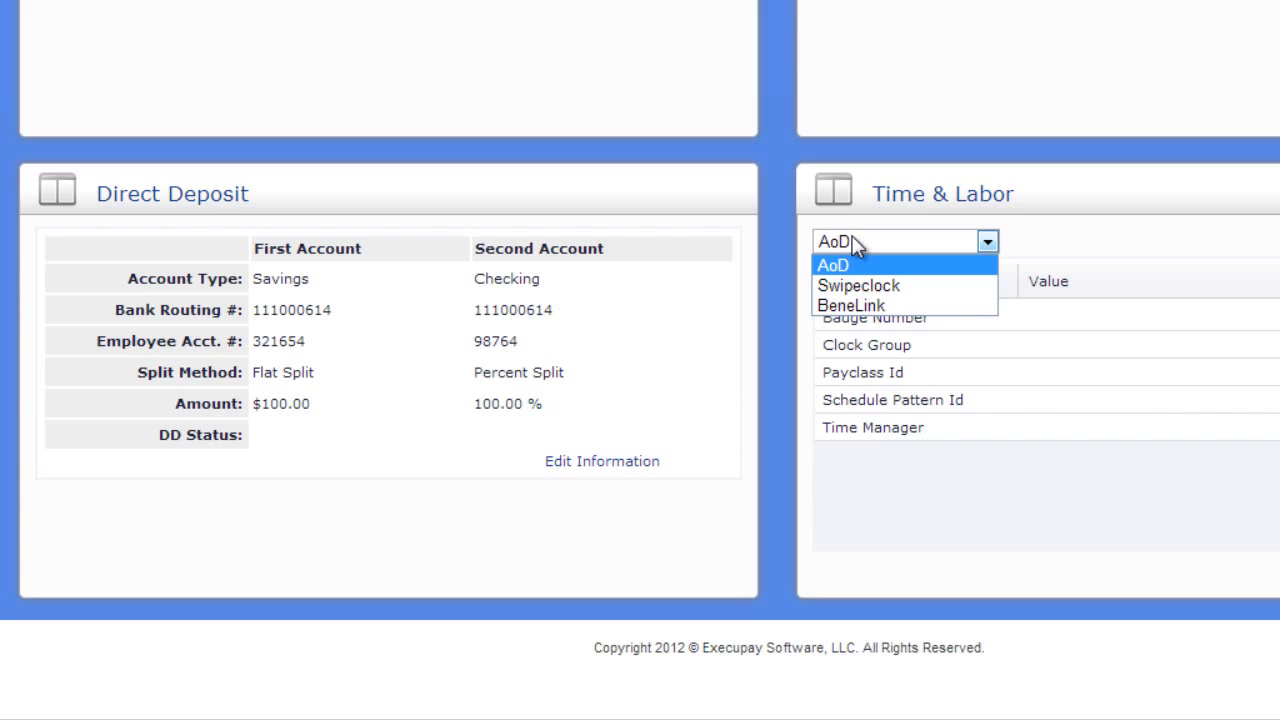
{"action": "left_click", "coordinate": [903, 286]}
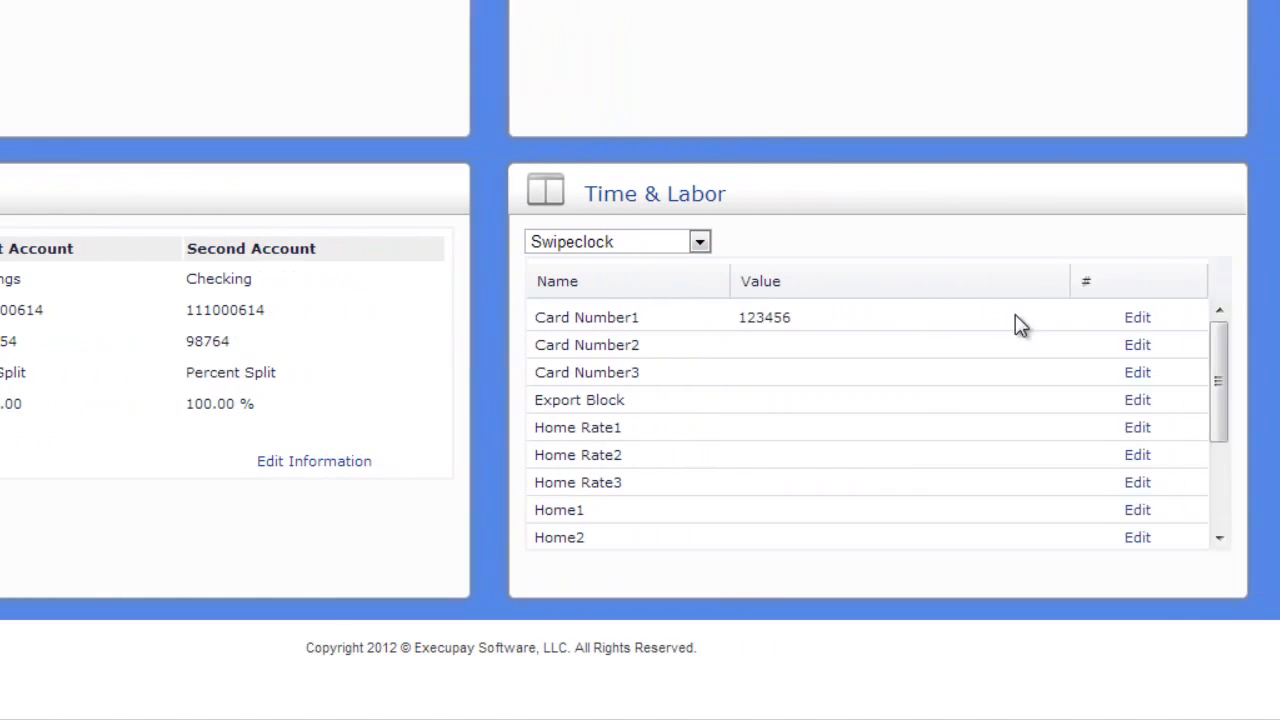
{"action": "left_click", "coordinate": [1105, 344]}
{"action": "left_click", "coordinate": [860, 348]}
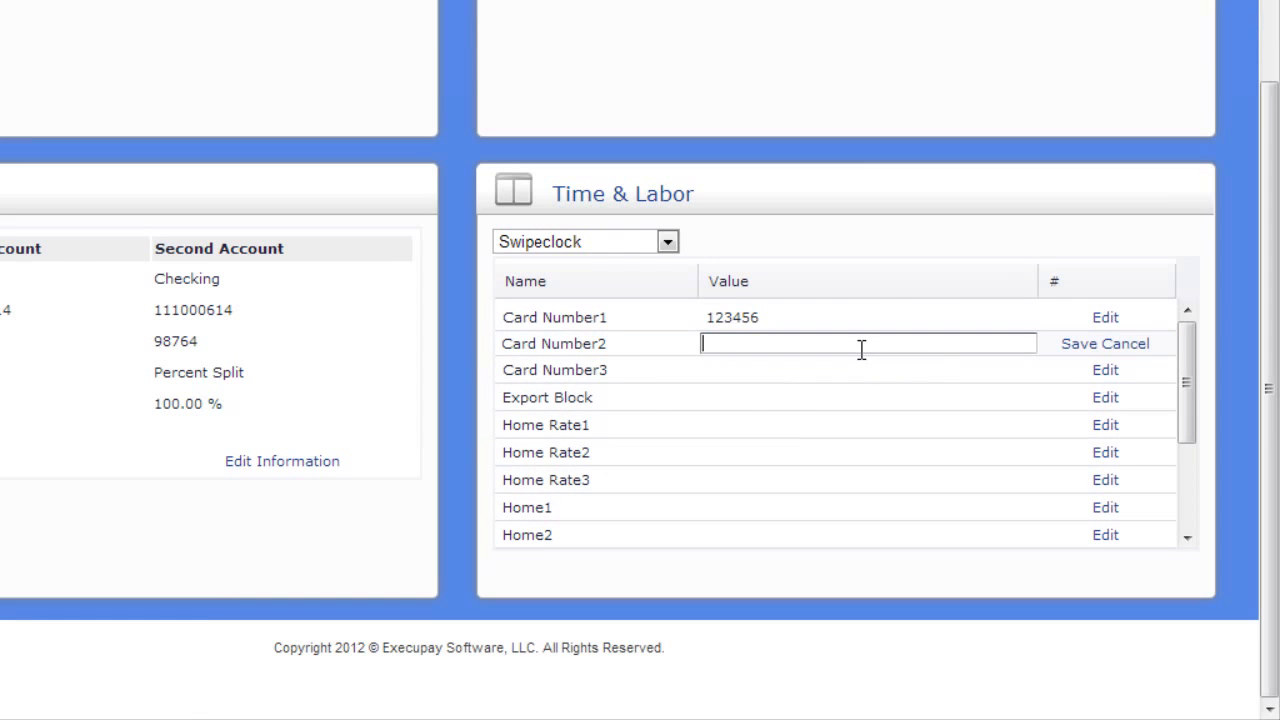
{"action": "type", "text": "123355"}
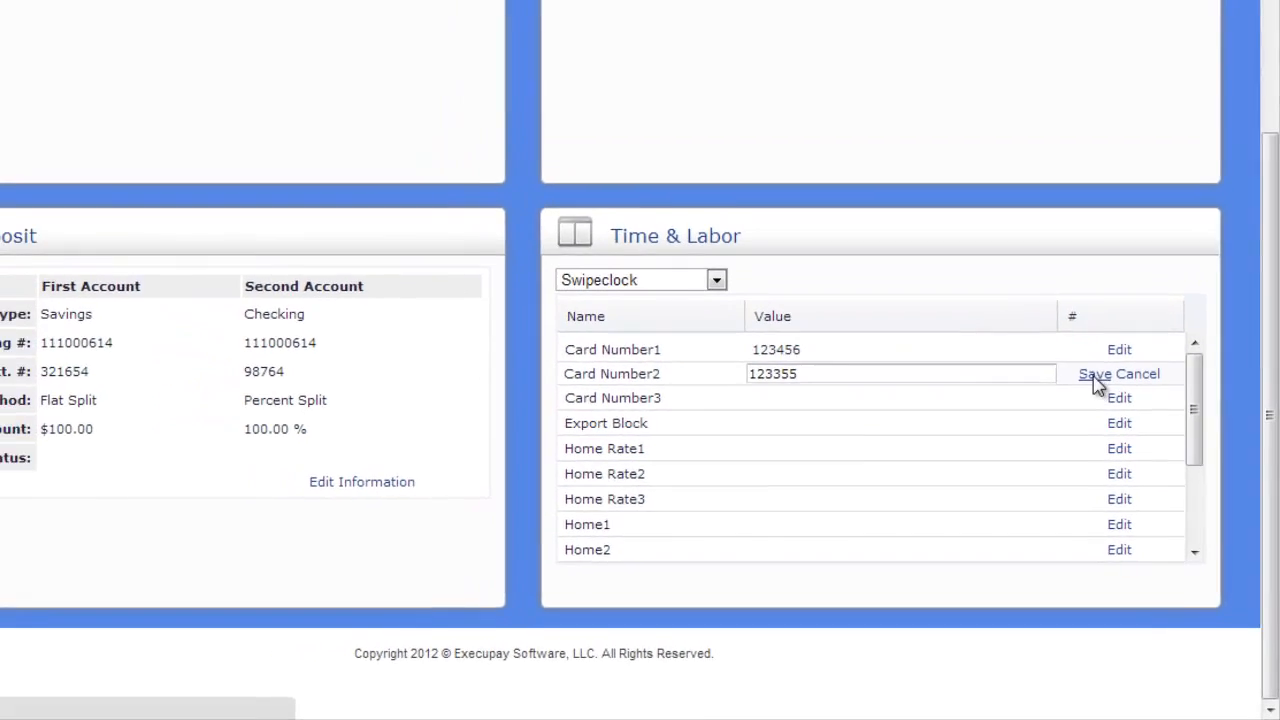
{"action": "left_click", "coordinate": [1075, 345]}
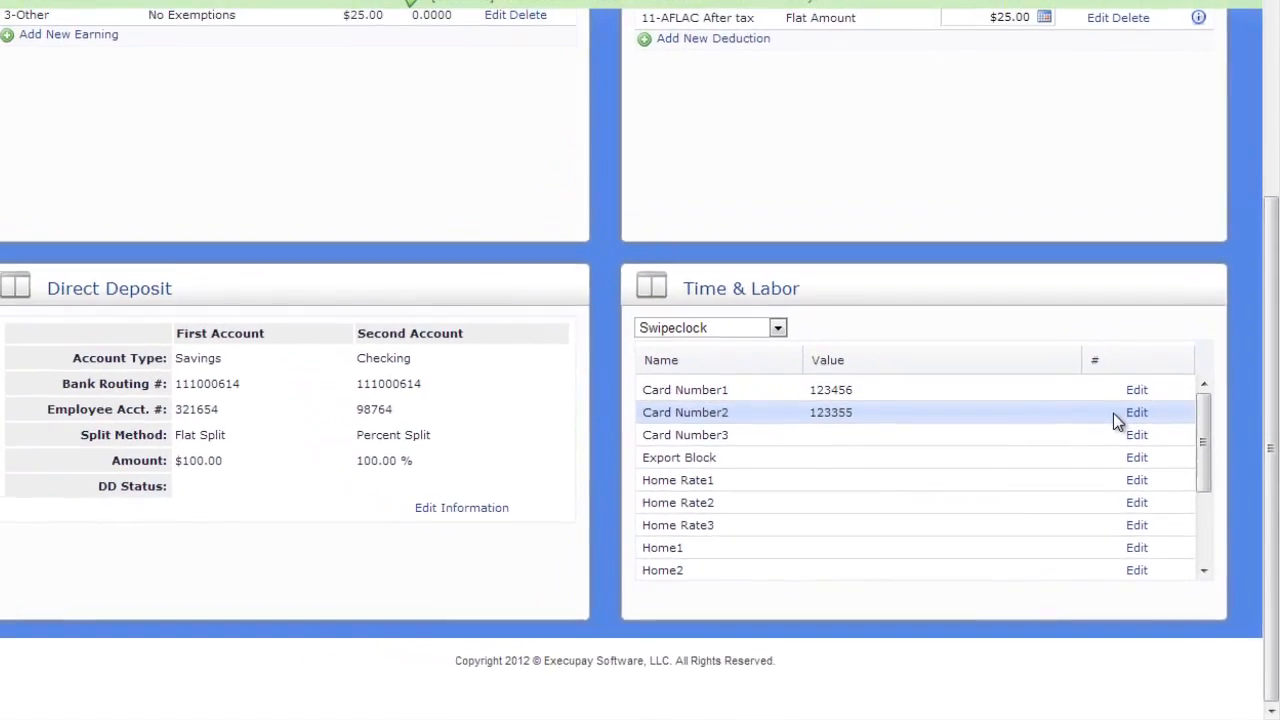
Open the employee tax information and switch to the fourth employee in the employee list
{"action": "scroll", "coordinate": [1117, 420], "scroll_direction": "up", "scroll_amount": 3}
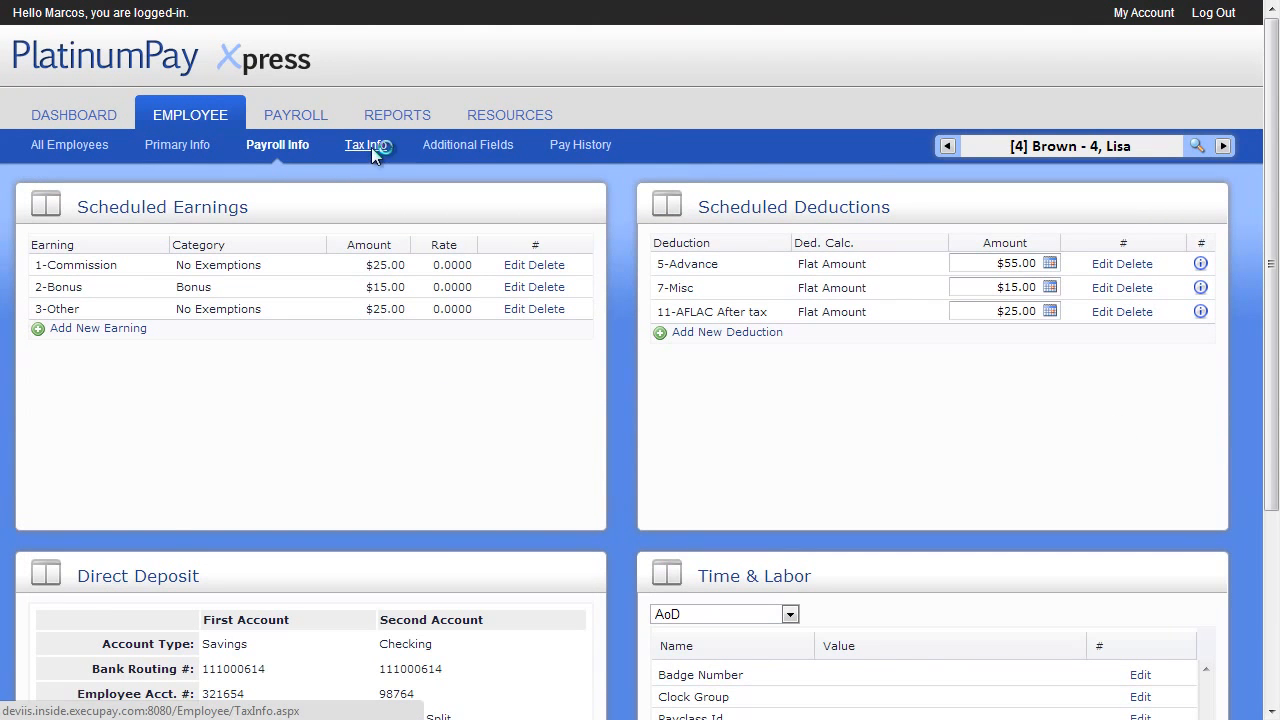
{"action": "left_click", "coordinate": [367, 146]}
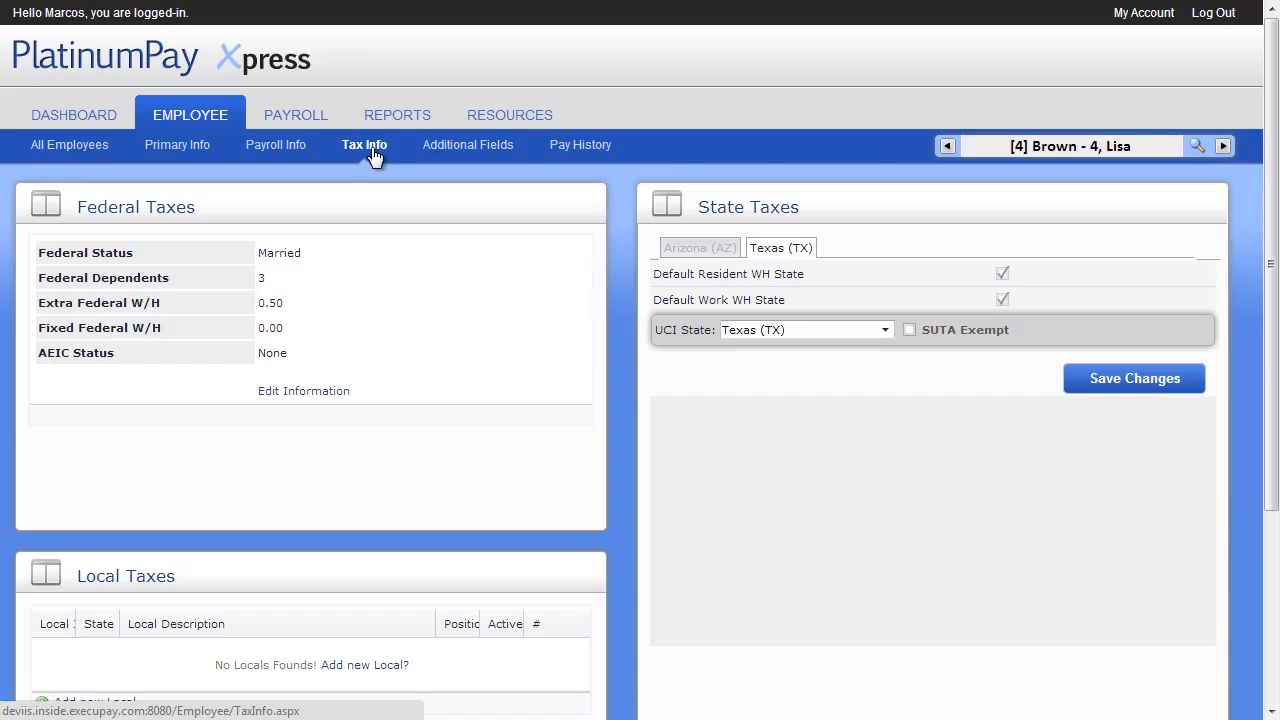
{"action": "left_click", "coordinate": [1195, 148]}
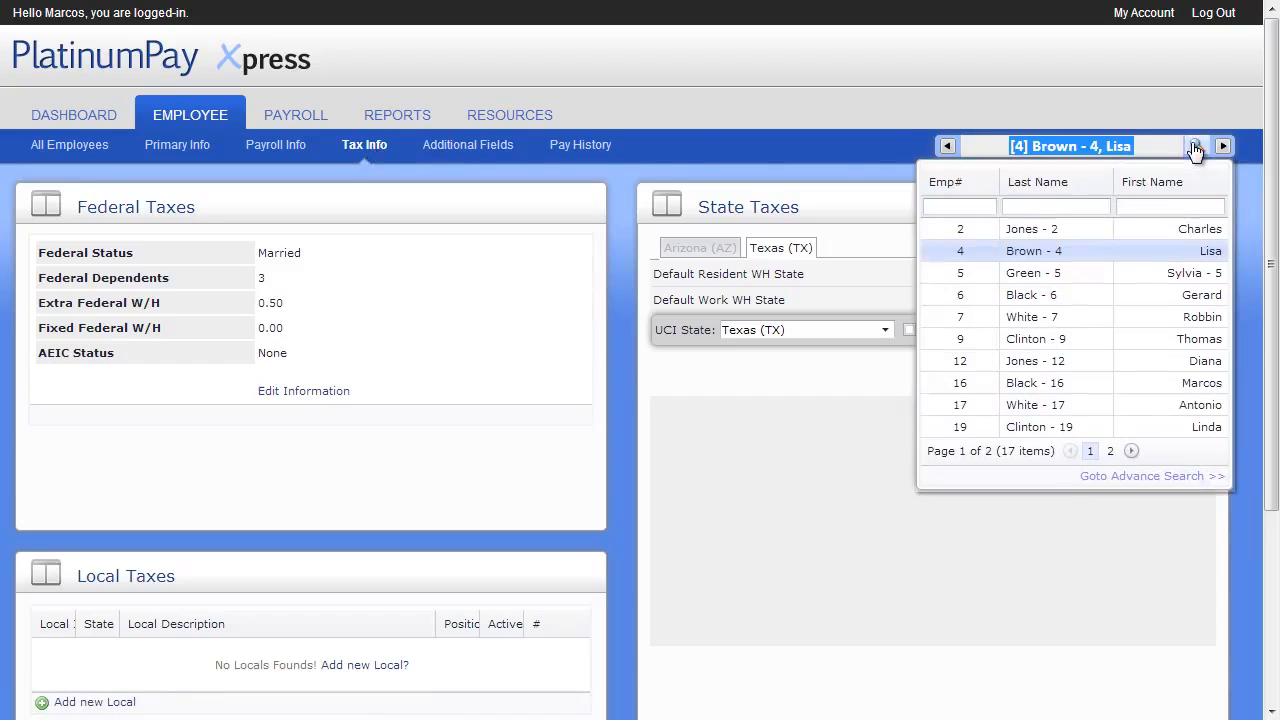
{"action": "left_click", "coordinate": [1104, 291]}
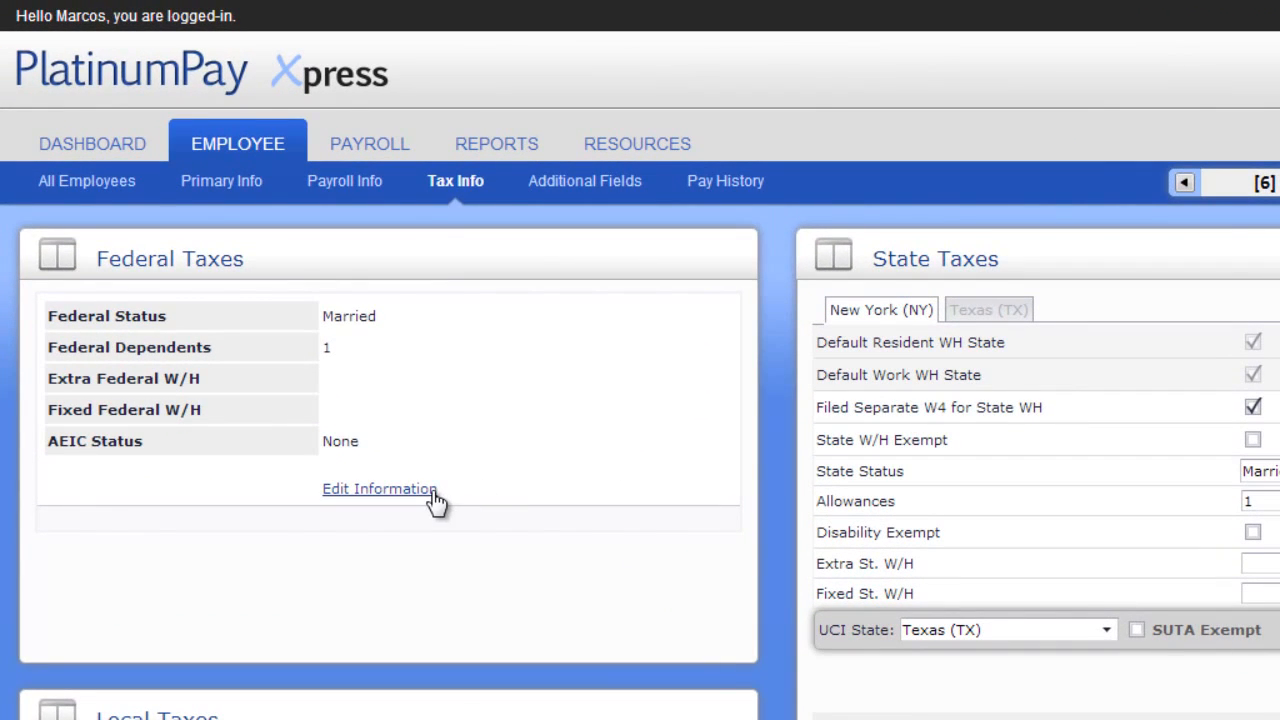
Open the federal taxes for editing, try an Extra Federal W/H of 150.00 and reset it to 0.00
{"action": "left_click", "coordinate": [434, 490]}
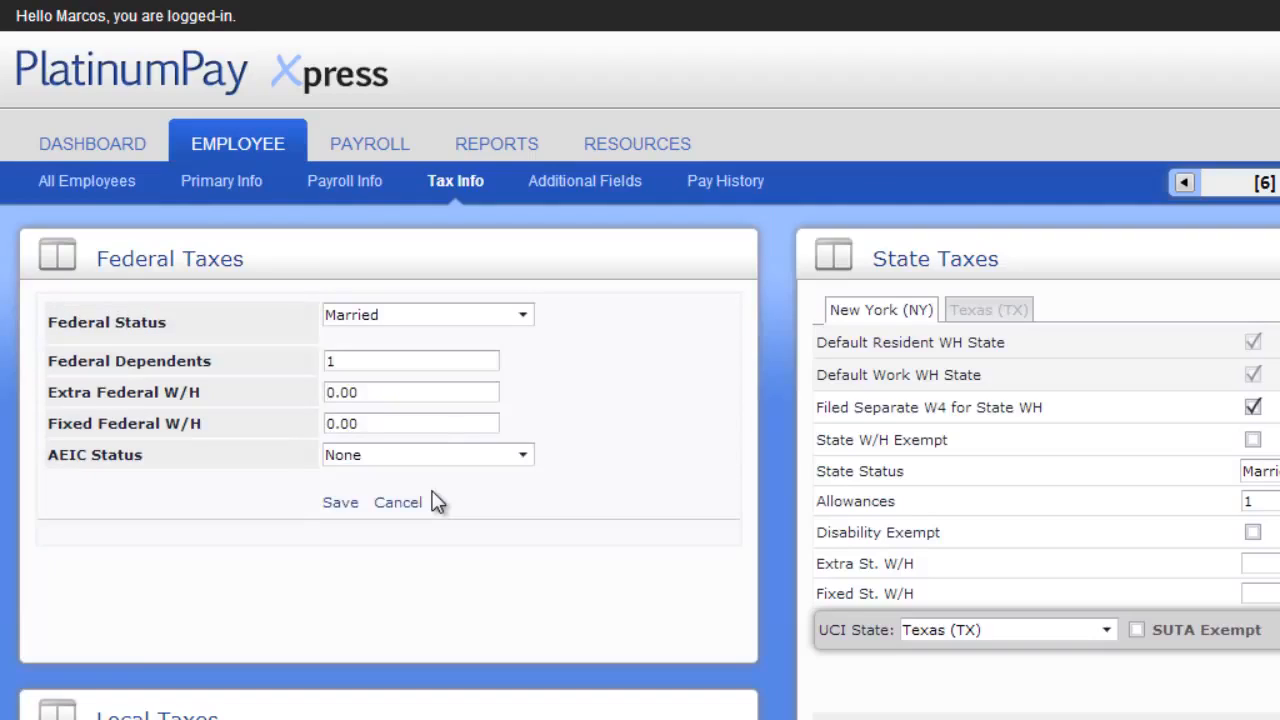
{"action": "left_click", "coordinate": [425, 389]}
{"action": "type", "text": "150"}
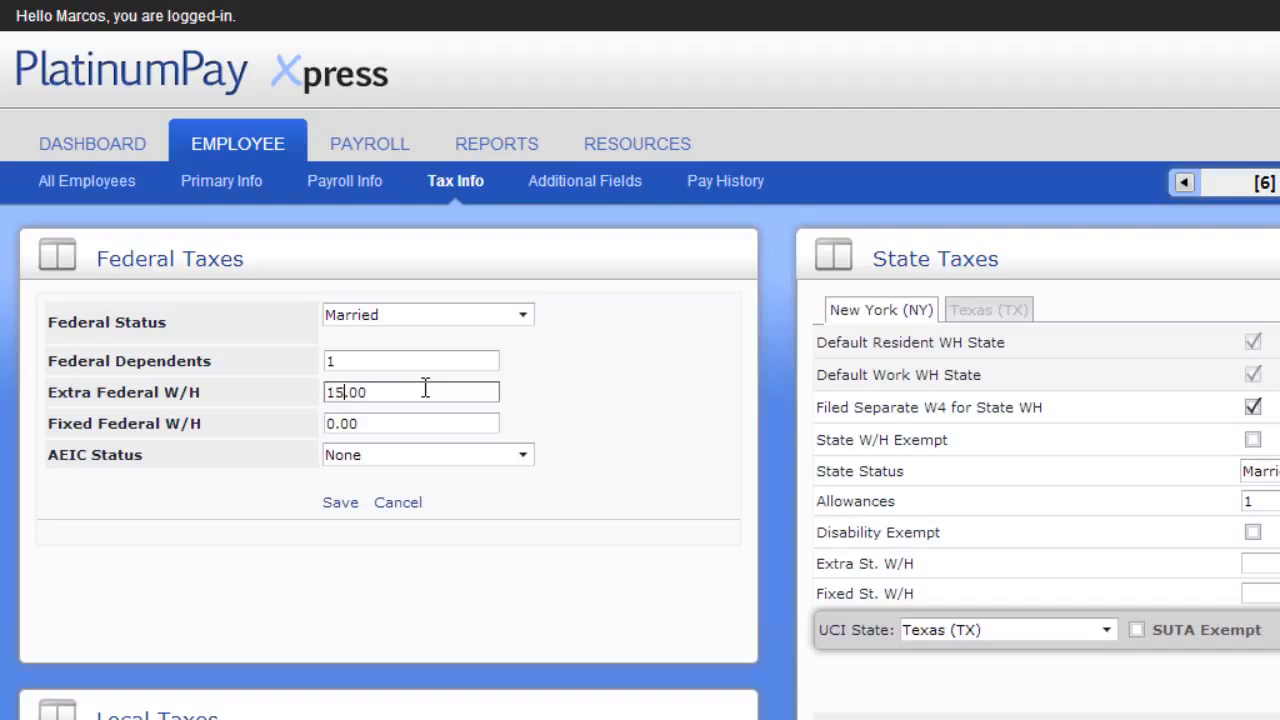
{"action": "key", "text": "Tab"}
{"action": "left_click", "coordinate": [400, 390]}
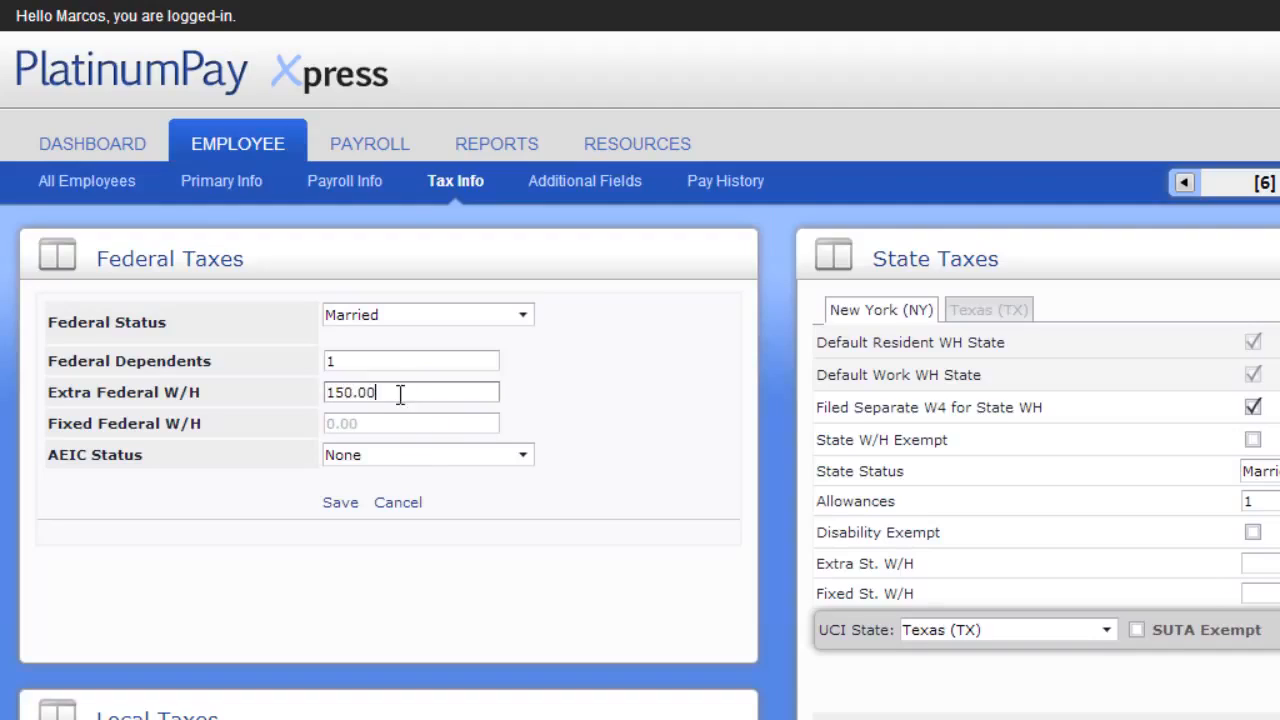
{"action": "type", "text": "0"}
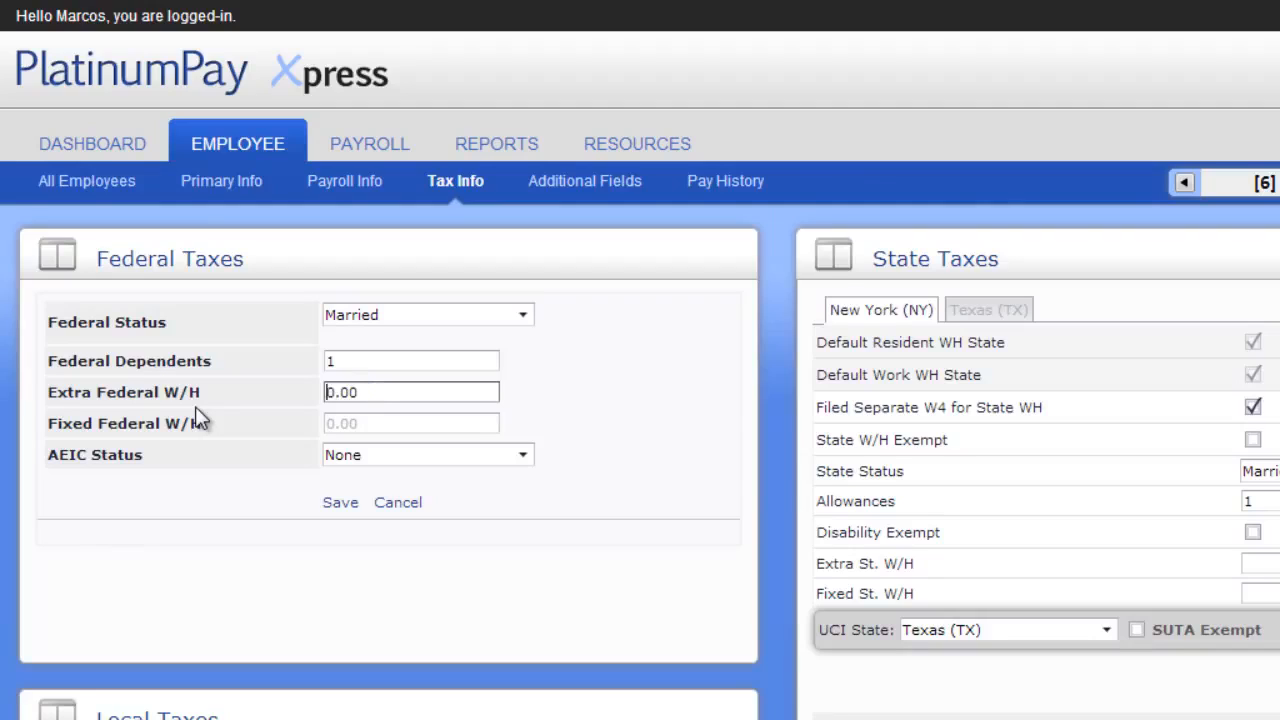
Set the Fixed Federal W/H to 0.15 and save the federal tax information
{"action": "left_click", "coordinate": [349, 424]}
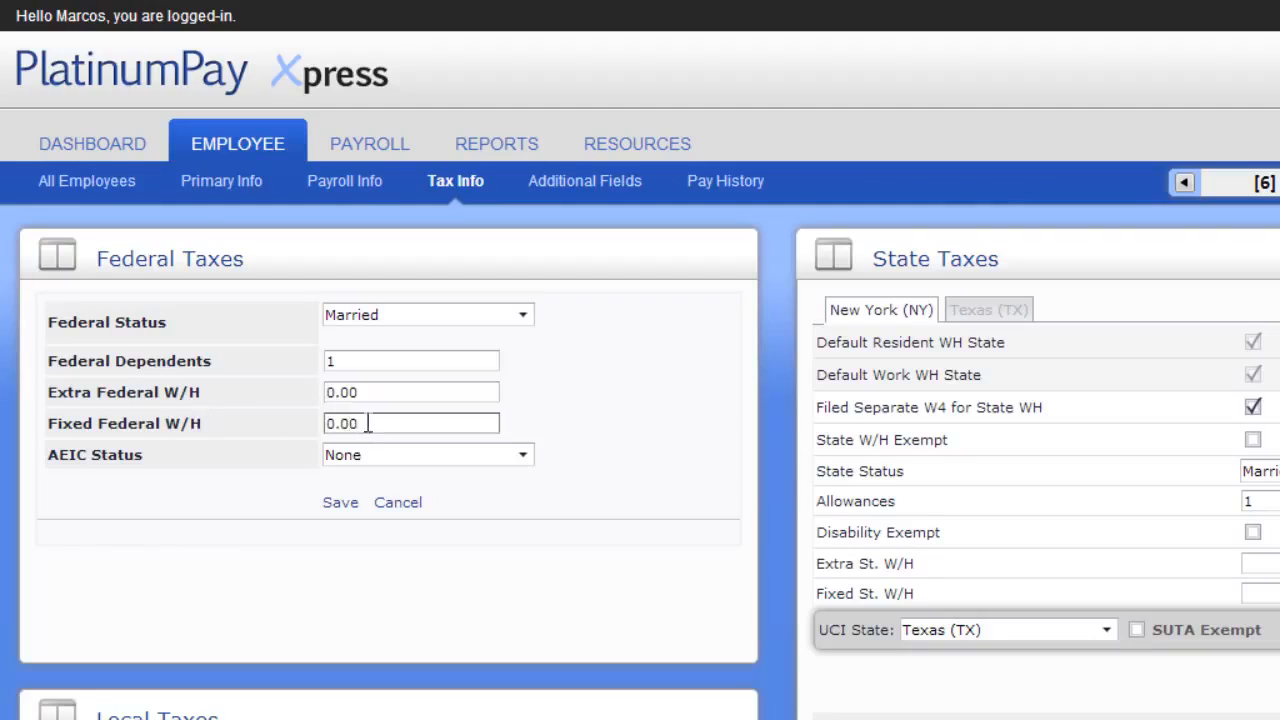
{"action": "left_click_drag", "start_coordinate": [368, 424], "coordinate": [216, 414]}
{"action": "type", "text": "0.15"}
{"action": "key", "text": "Tab"}
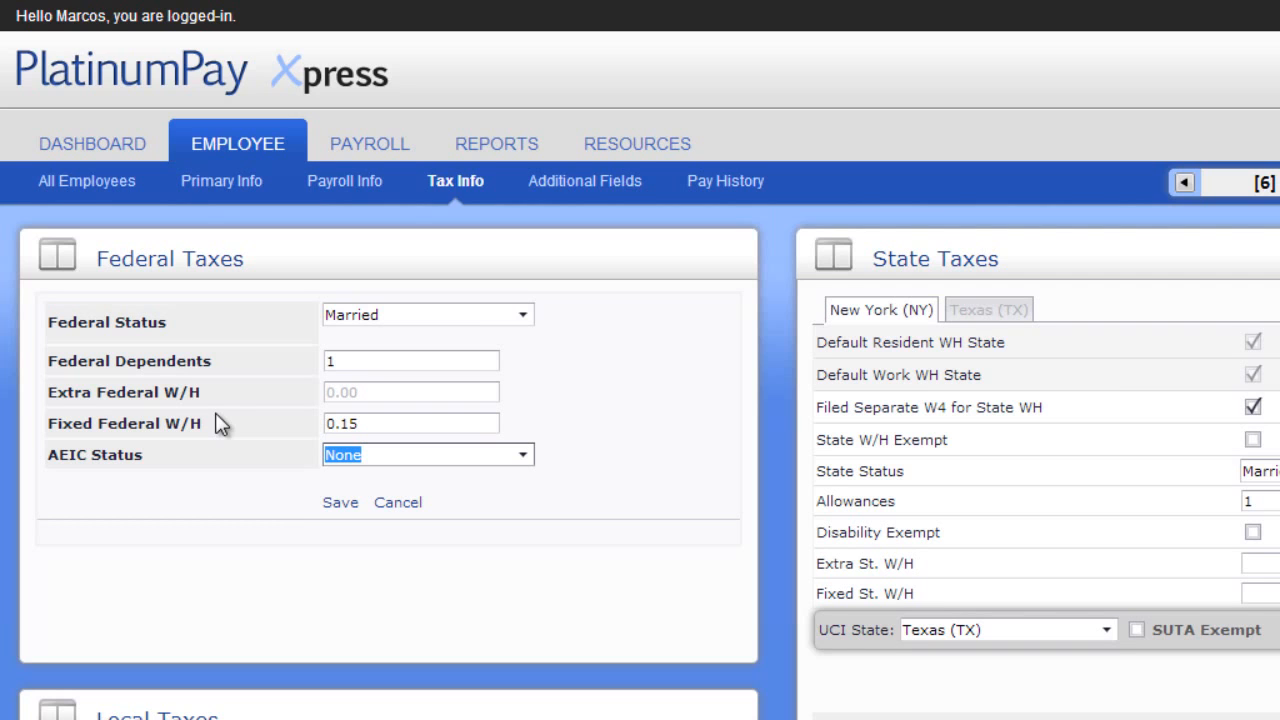
{"action": "left_click", "coordinate": [340, 504]}
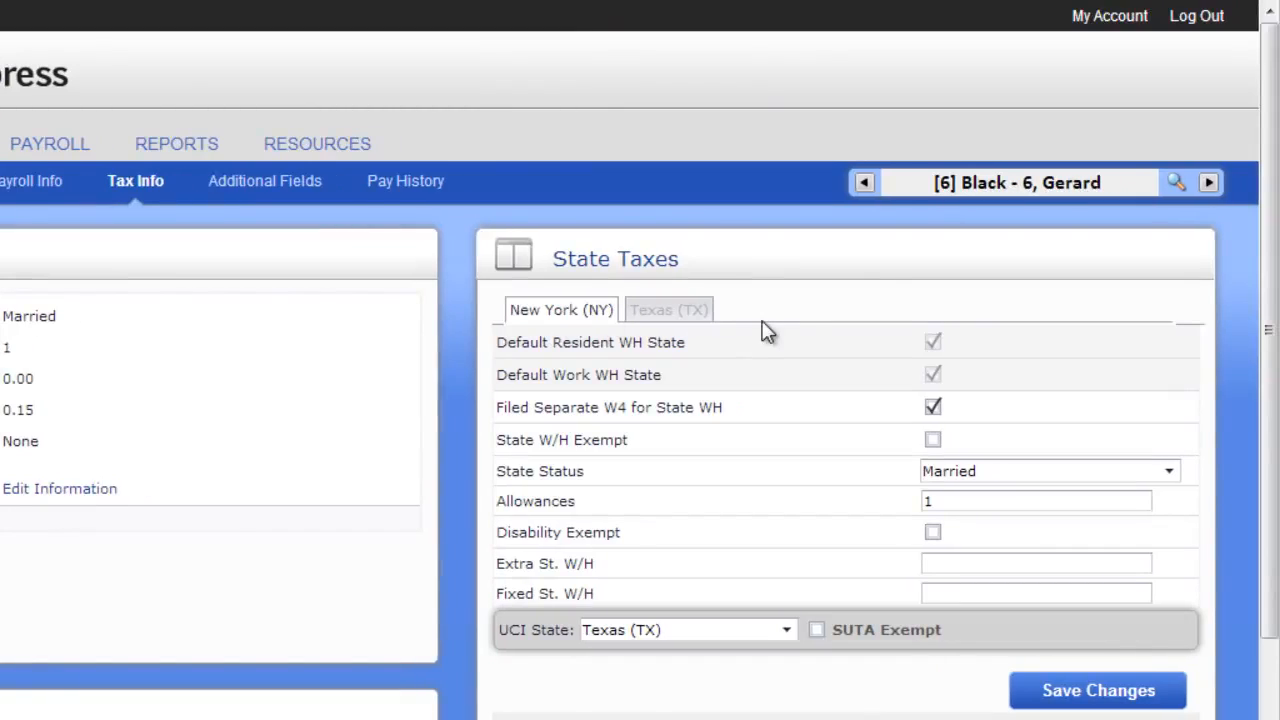
{"action": "left_click", "coordinate": [954, 566]}
{"action": "left_click", "coordinate": [1050, 695]}
View the editing options of the New York MCTM Payroll Tax local and close them without saving
{"action": "scroll", "coordinate": [865, 702], "scroll_direction": "down", "scroll_amount": 3}
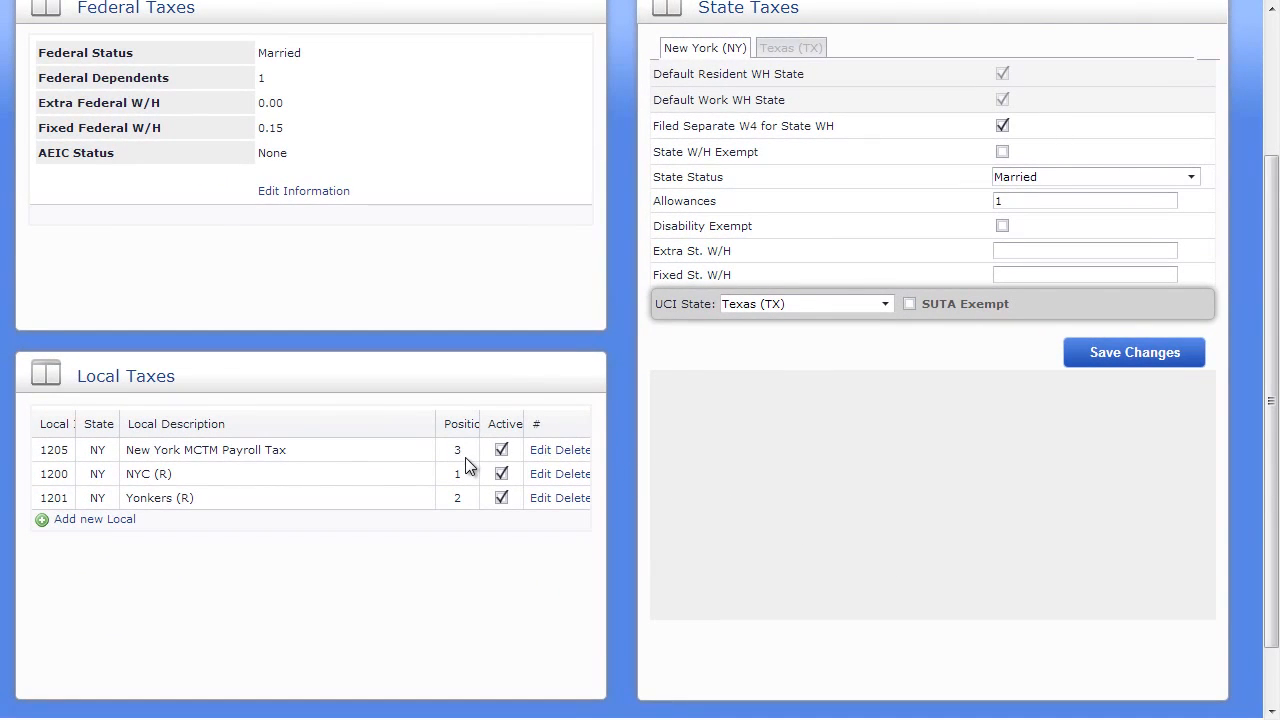
{"action": "left_click", "coordinate": [538, 451]}
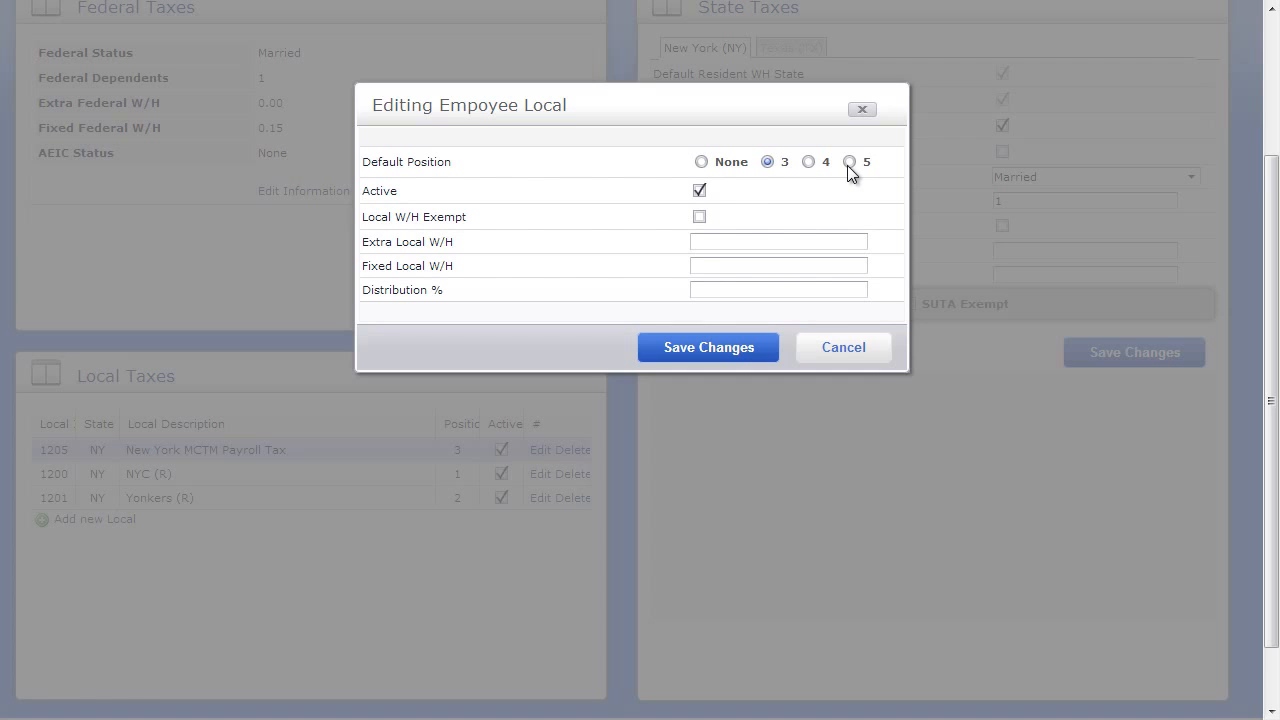
{"action": "left_click", "coordinate": [843, 350]}
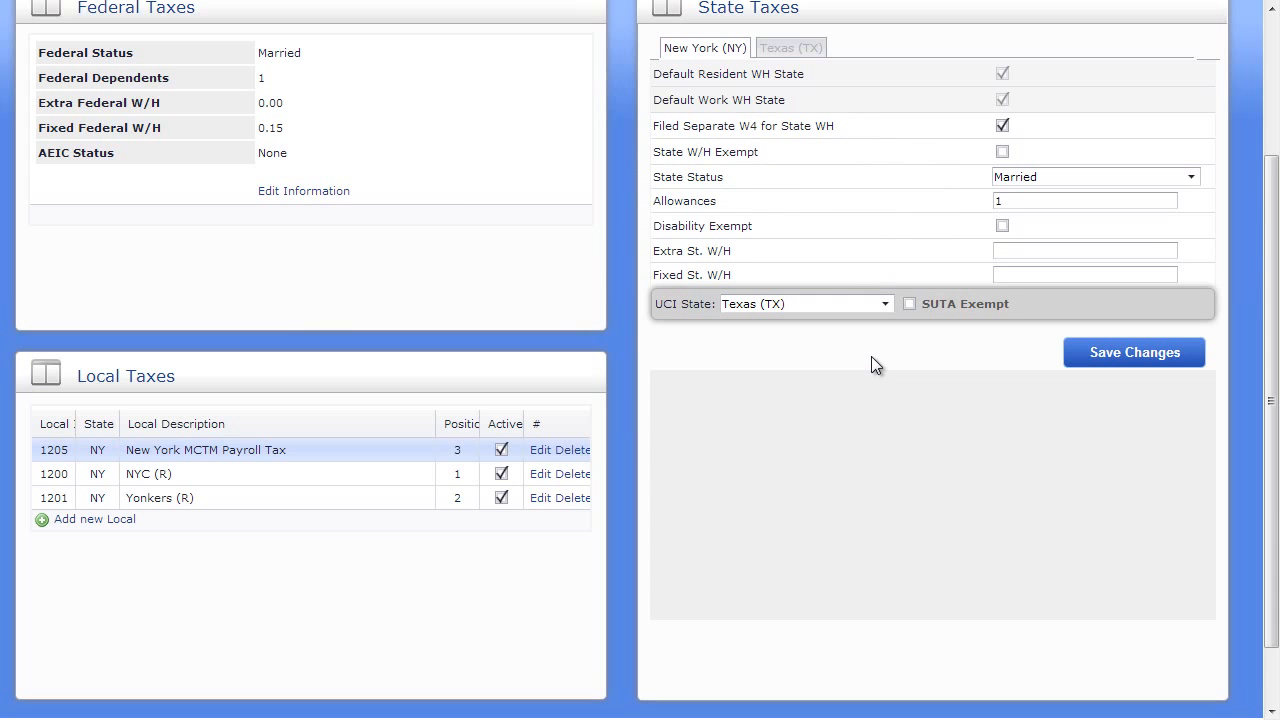
Add a 1-401k Match memo as Percent of Gross with an amount of 0.03 in the employee's additional fields and save it
{"action": "scroll", "coordinate": [871, 364], "scroll_direction": "up", "scroll_amount": 3}
{"action": "left_click", "coordinate": [485, 145]}
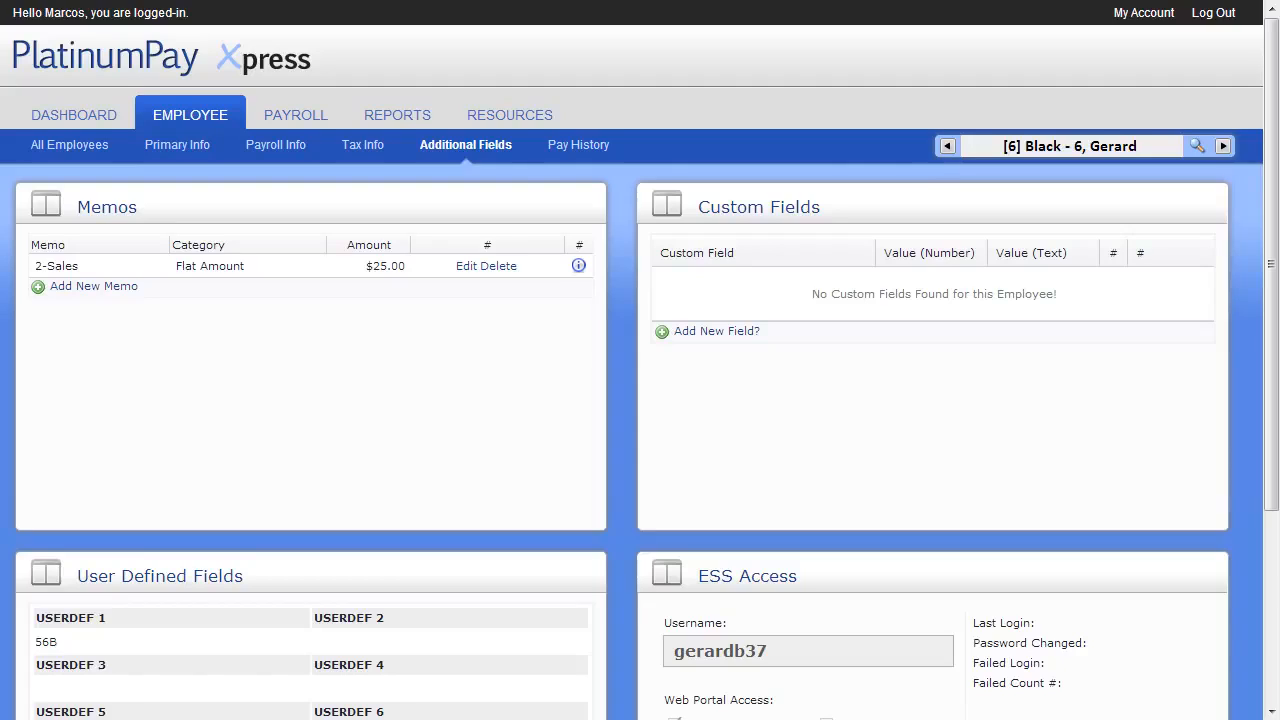
{"action": "left_click", "coordinate": [118, 287]}
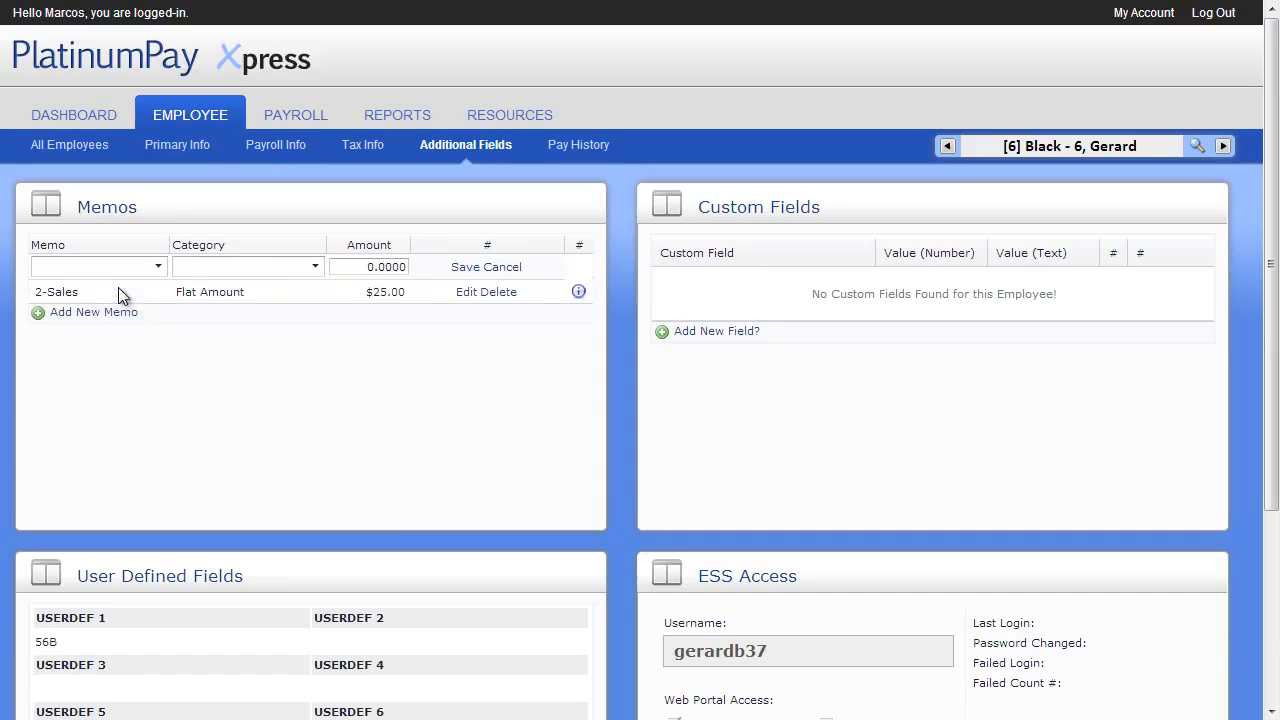
{"action": "left_click", "coordinate": [145, 266]}
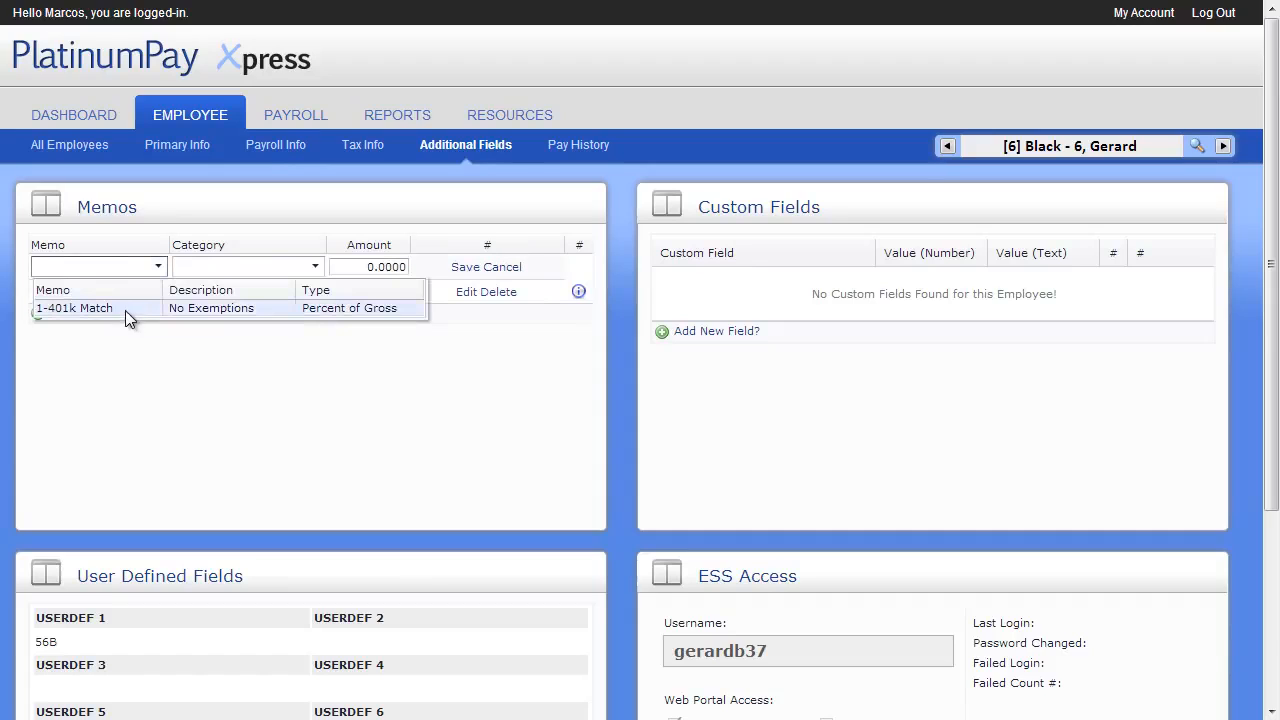
{"action": "left_click", "coordinate": [125, 310]}
{"action": "left_click", "coordinate": [354, 266]}
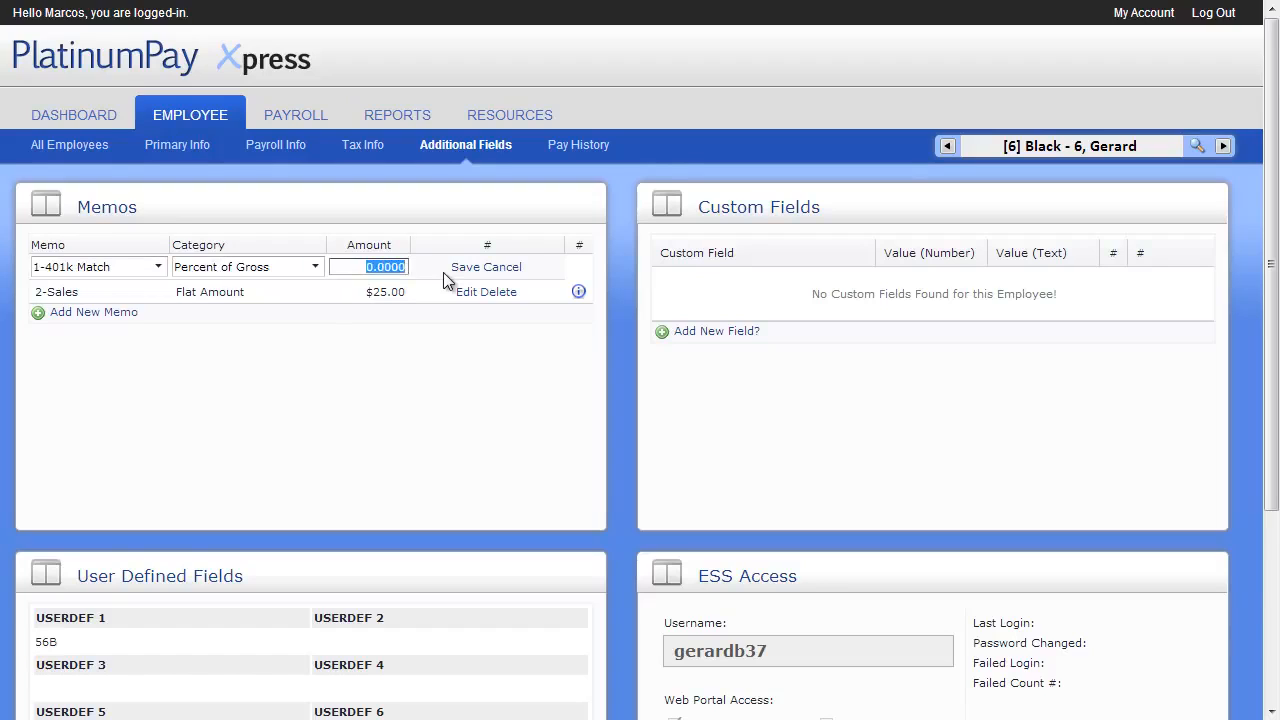
{"action": "type", "text": "0.03"}
{"action": "left_click", "coordinate": [458, 267]}
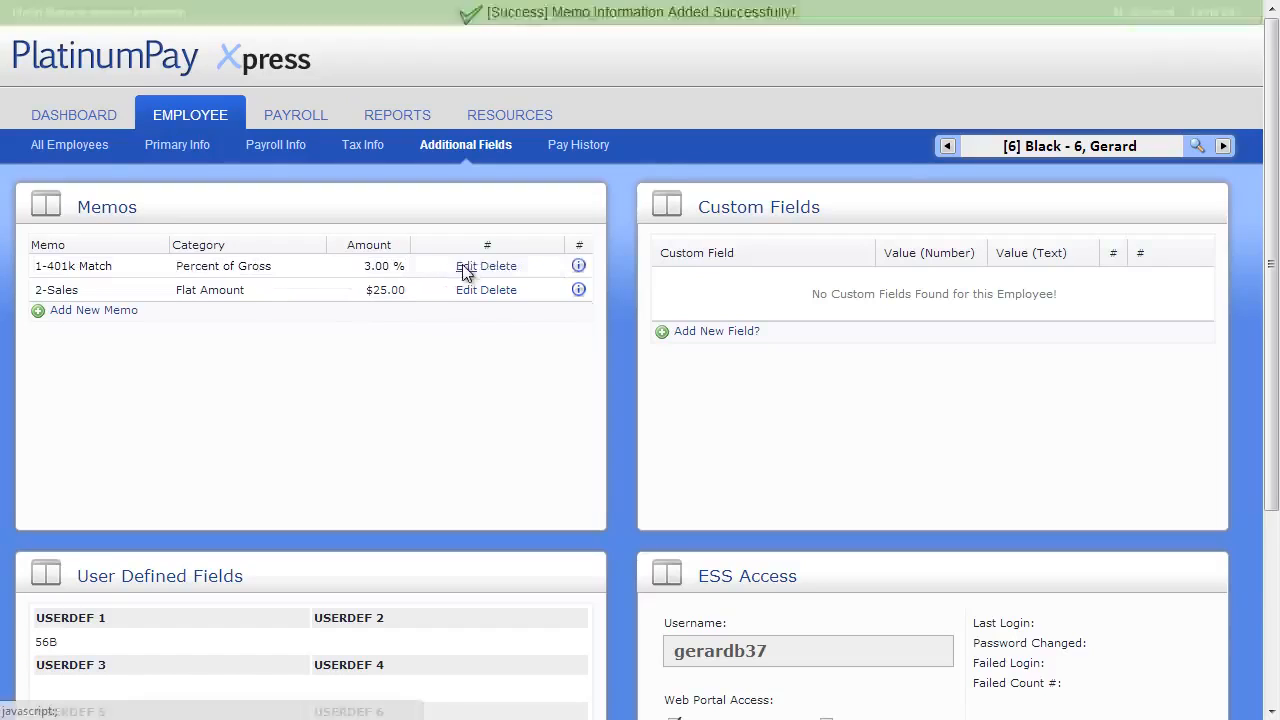
Enter abc in the employee's USERDEF 3 user defined field and save the information
{"action": "scroll", "coordinate": [463, 277], "scroll_direction": "down", "scroll_amount": 3}
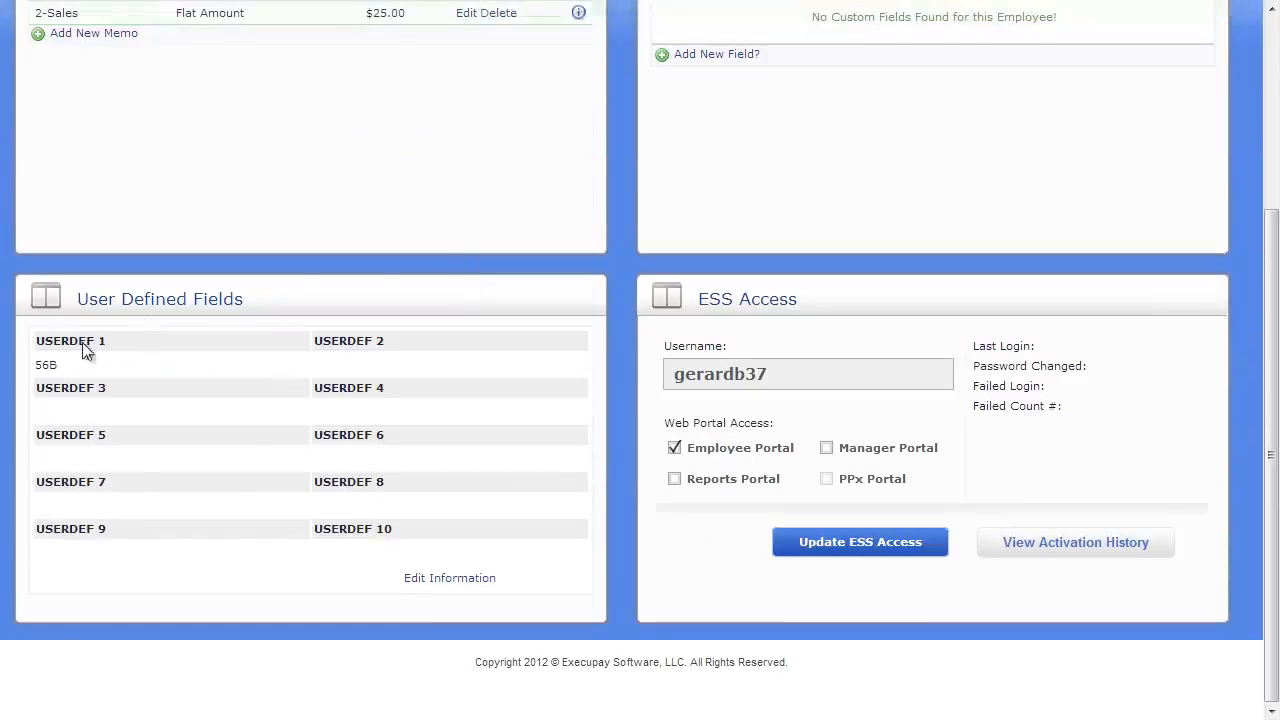
{"action": "left_click", "coordinate": [430, 578]}
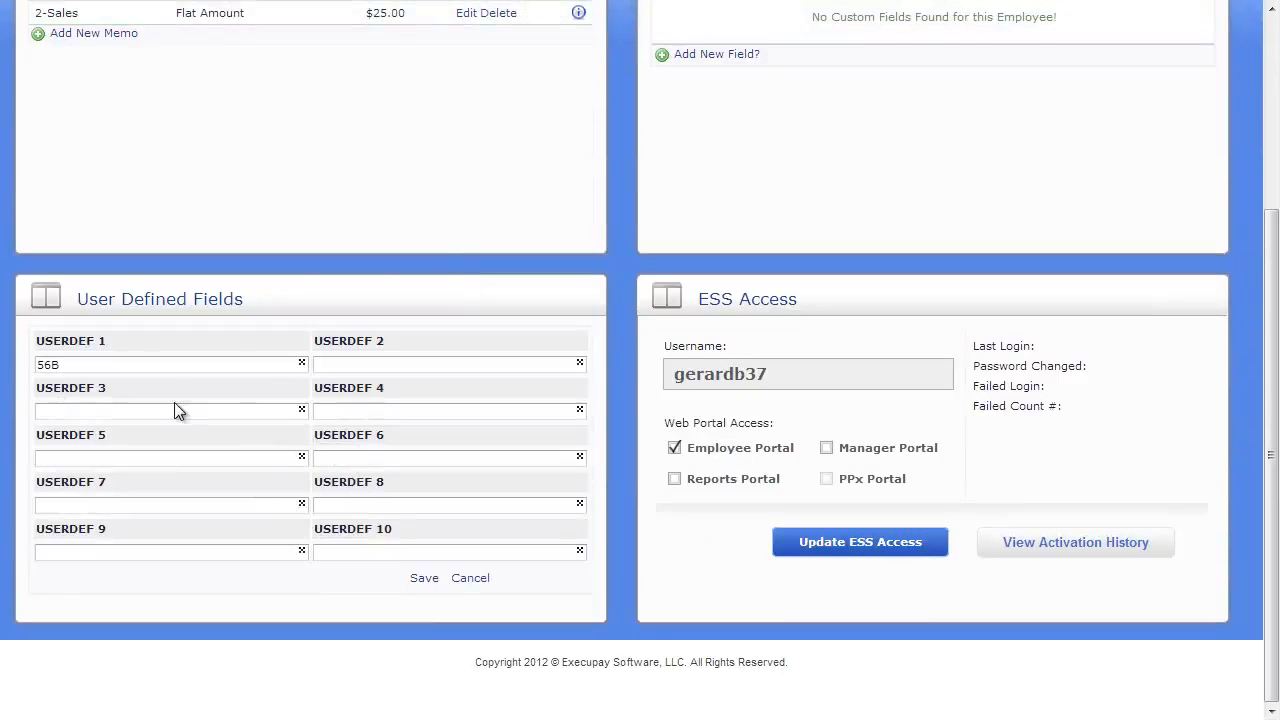
{"action": "left_click", "coordinate": [175, 410]}
{"action": "type", "text": "ab"}
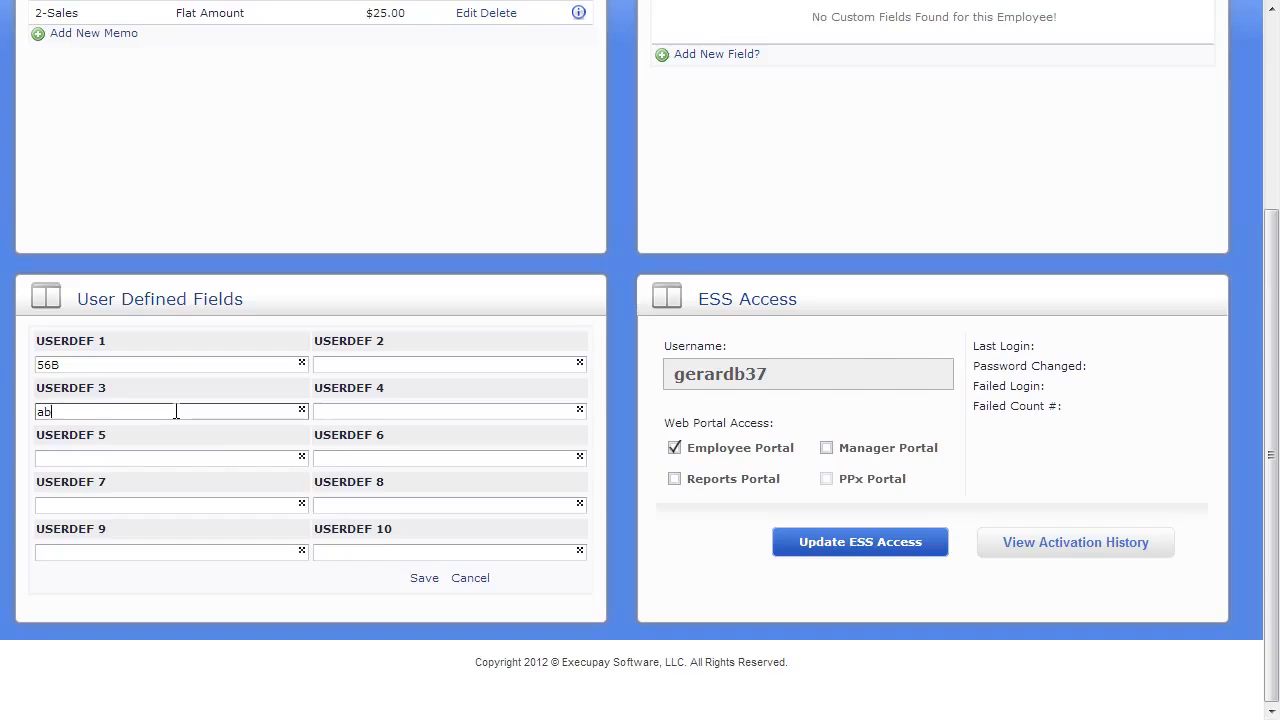
{"action": "type", "text": "c"}
{"action": "left_click", "coordinate": [424, 578]}
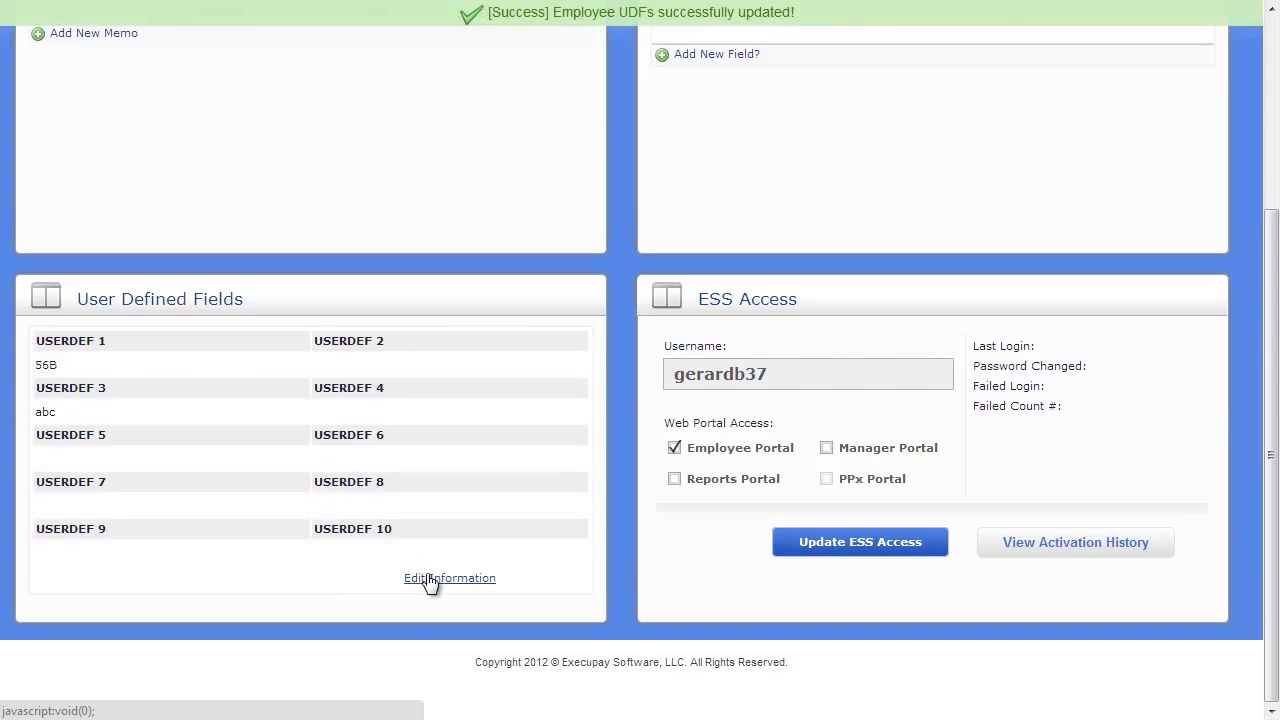
Review the options for adding a custom field and the employee's ESS Access settings without saving anything
{"action": "scroll", "coordinate": [428, 578], "scroll_direction": "up", "scroll_amount": 3}
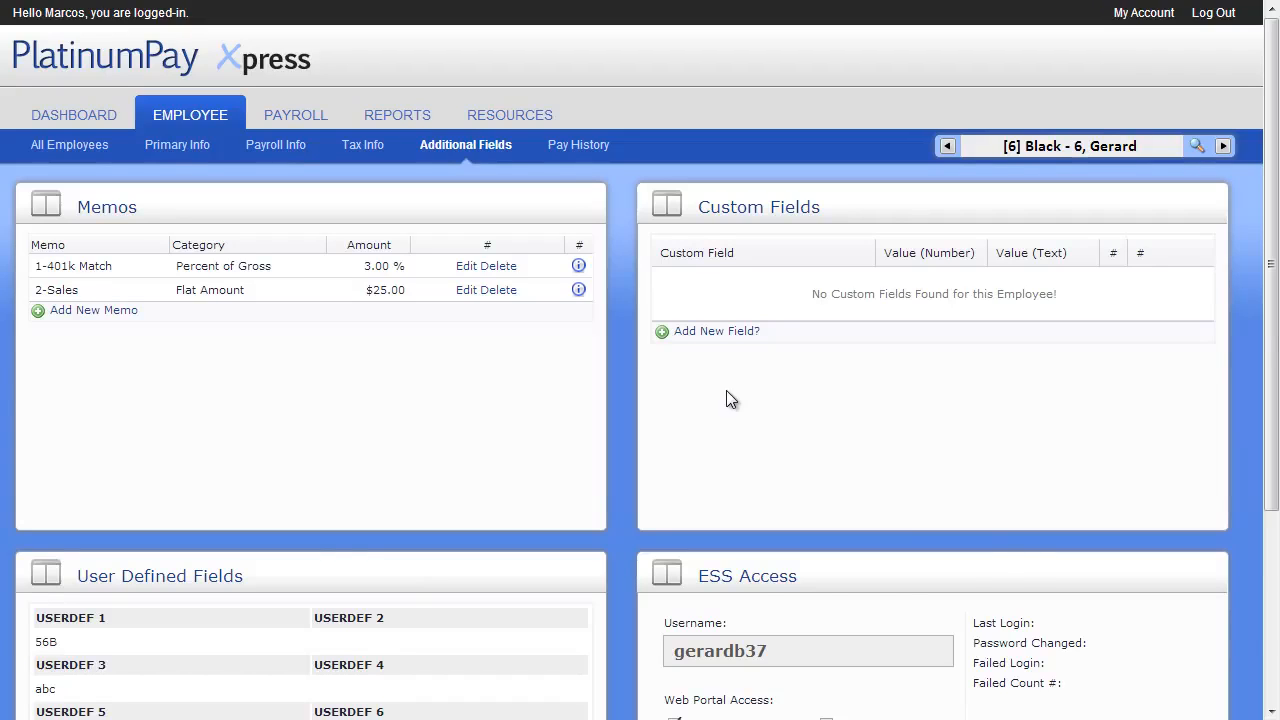
{"action": "scroll", "coordinate": [726, 392], "scroll_direction": "down", "scroll_amount": 2}
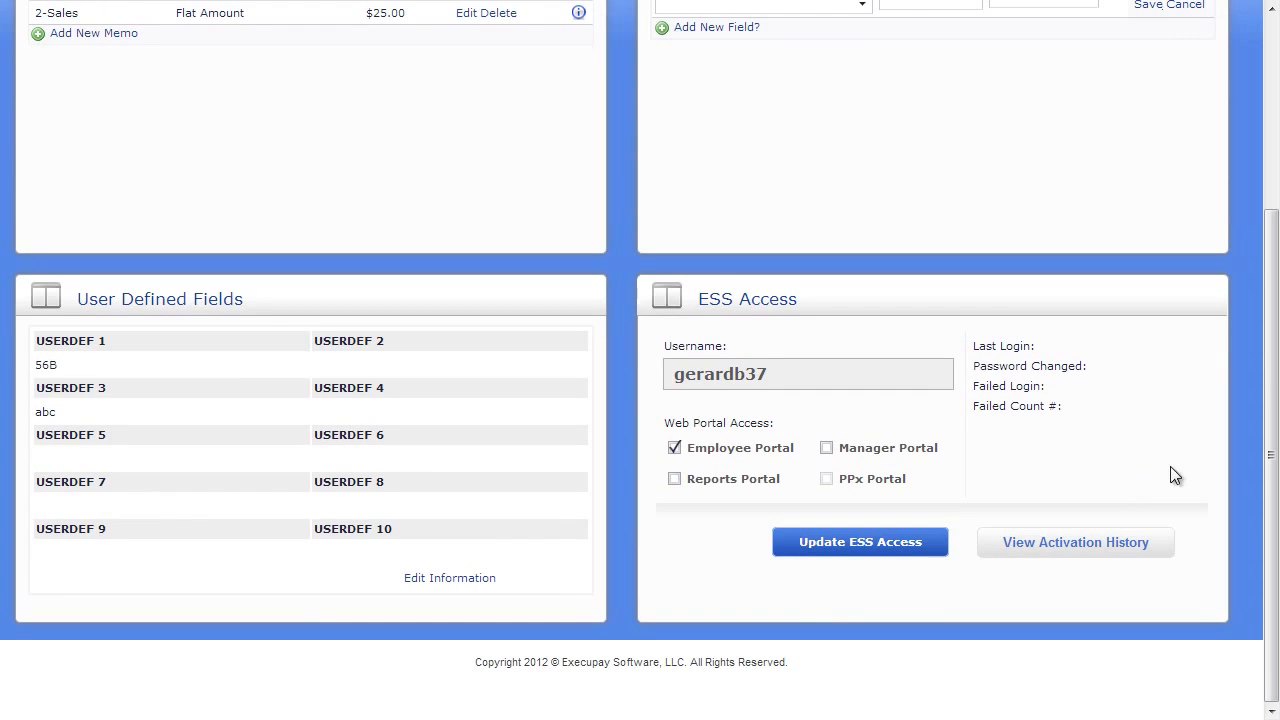
{"action": "left_click_drag", "start_coordinate": [1274, 455], "coordinate": [1273, 247]}
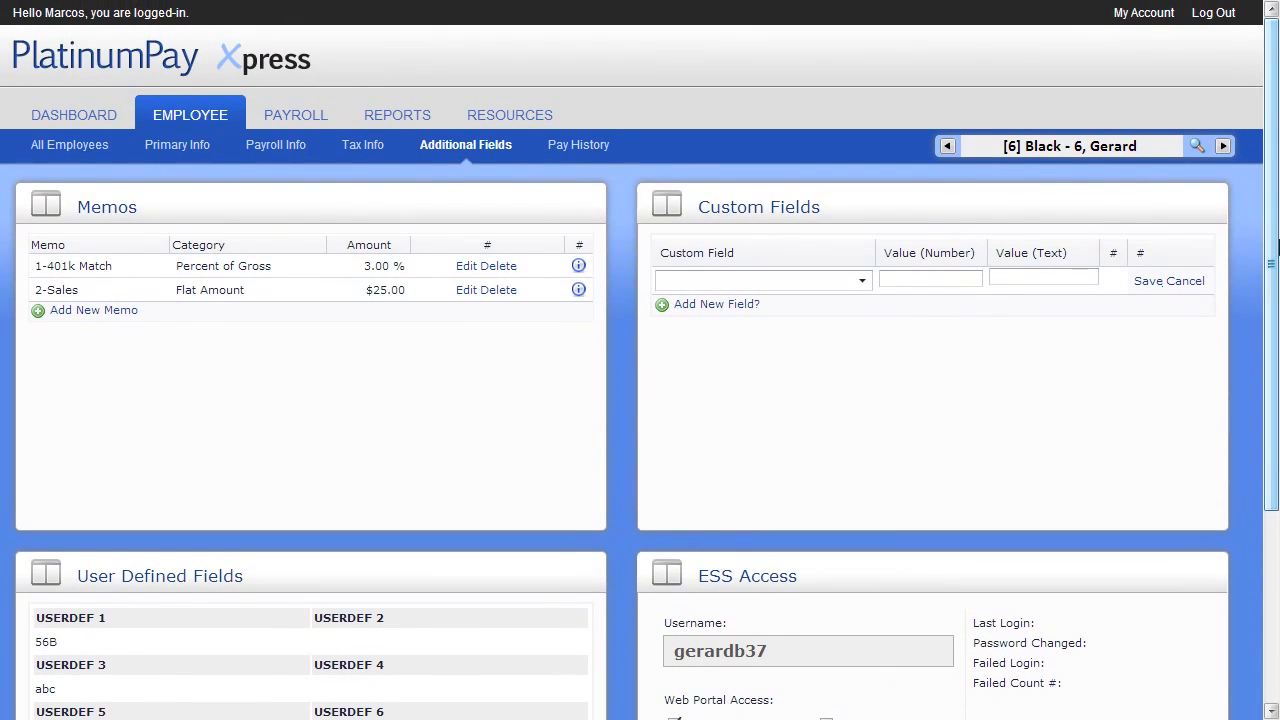
Open the employee's pay history and look over the Gross Earnings Chart and the list of past checks
{"action": "left_click", "coordinate": [594, 148]}
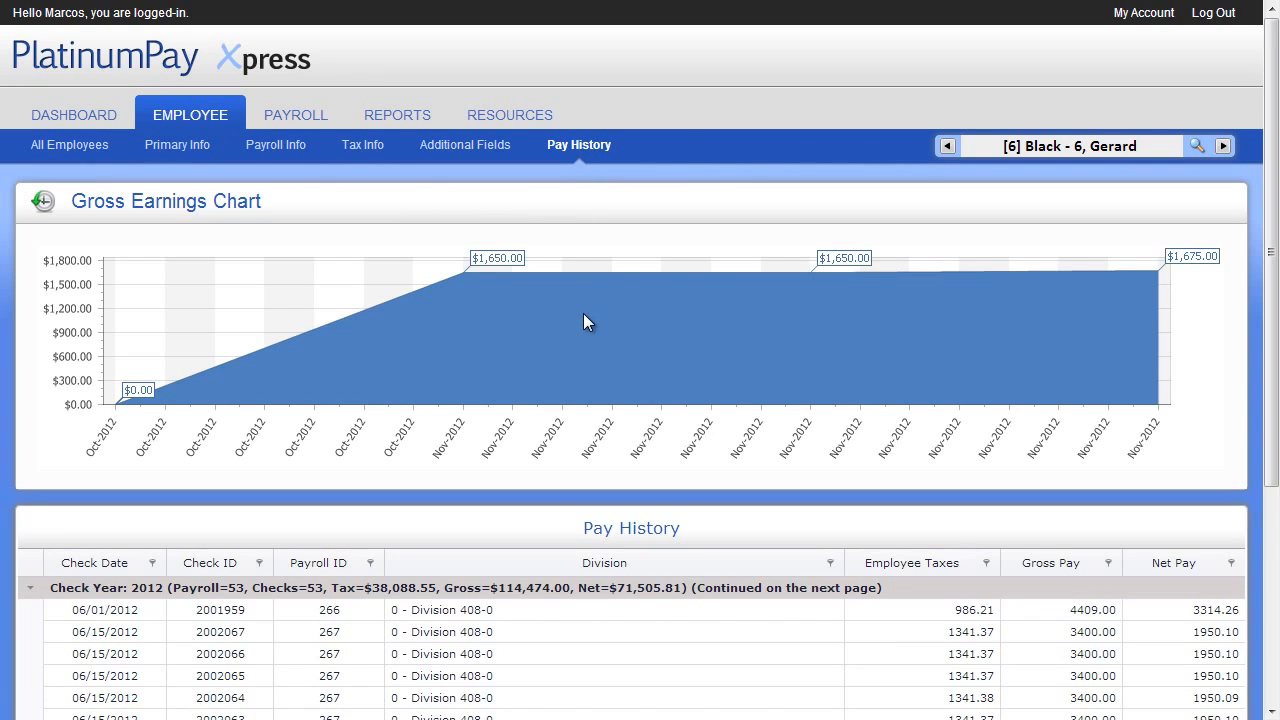
{"action": "scroll", "coordinate": [583, 314], "scroll_direction": "down", "scroll_amount": 2}
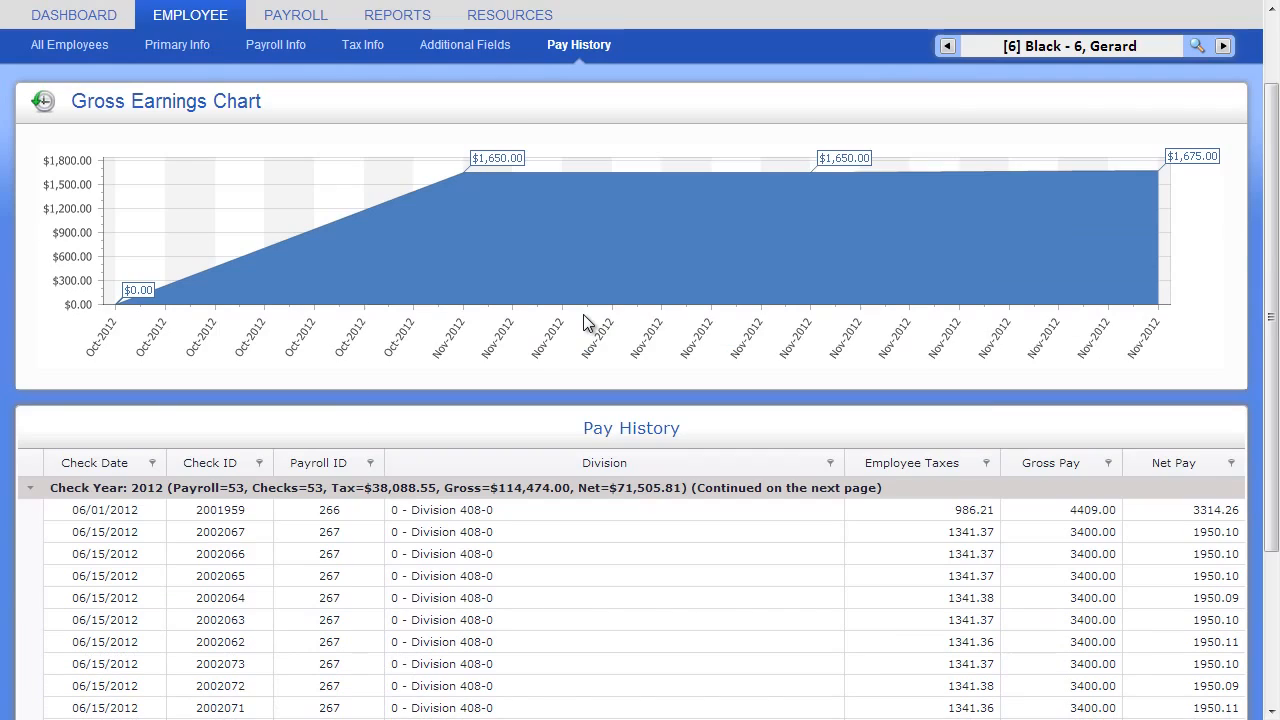
{"action": "scroll", "coordinate": [588, 322], "scroll_direction": "down", "scroll_amount": 1}
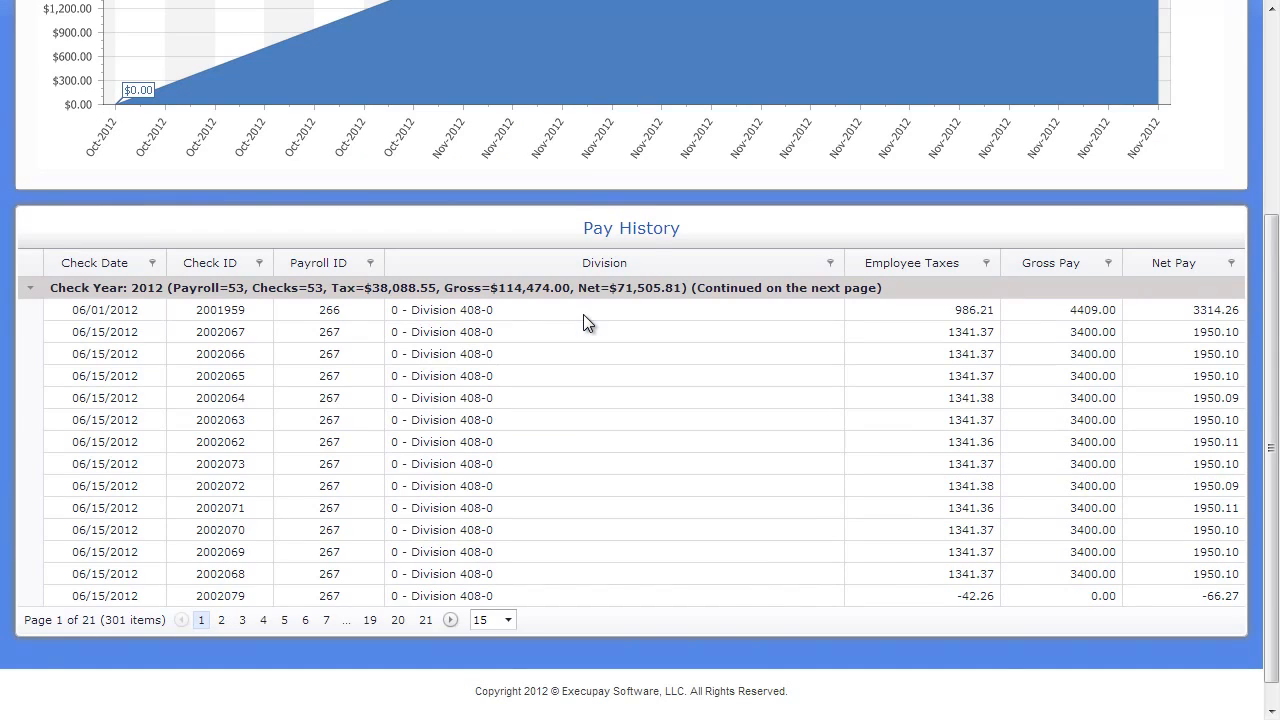
{"action": "scroll", "coordinate": [588, 322], "scroll_direction": "up", "scroll_amount": 3}
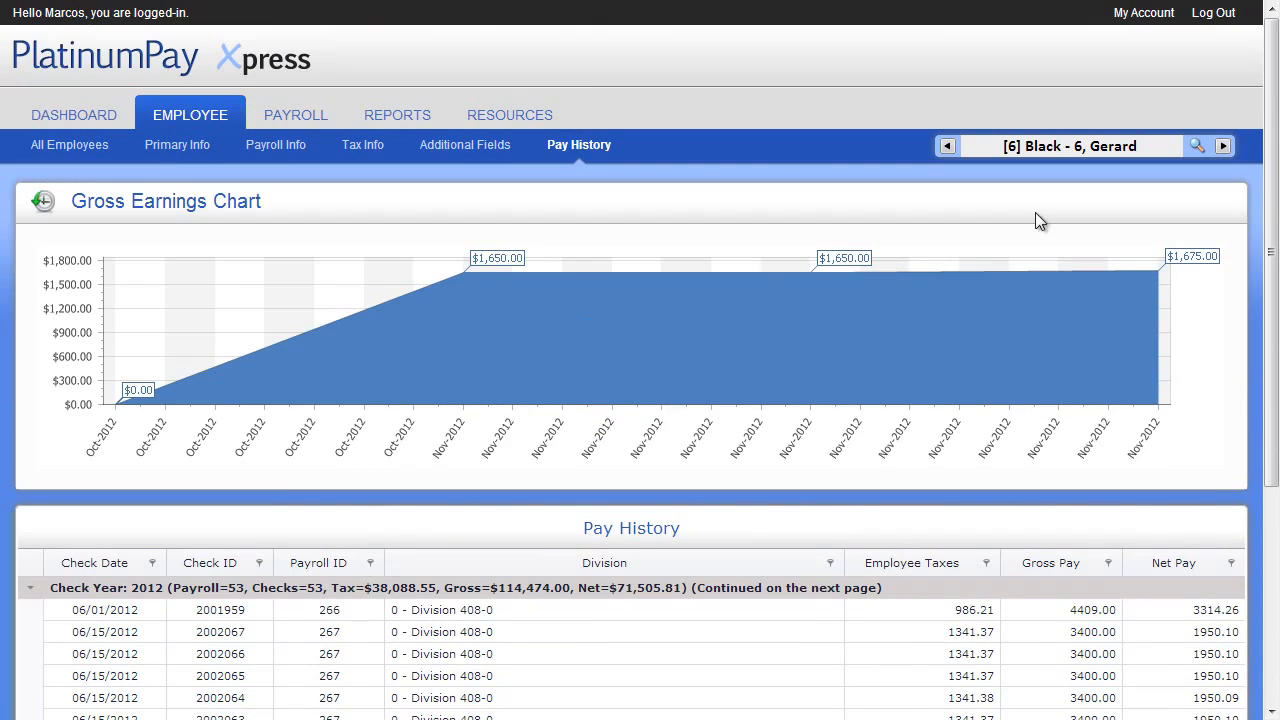
Look up the pay history of the next employee in the list and return to the All Employees overview
{"action": "left_click", "coordinate": [1197, 147]}
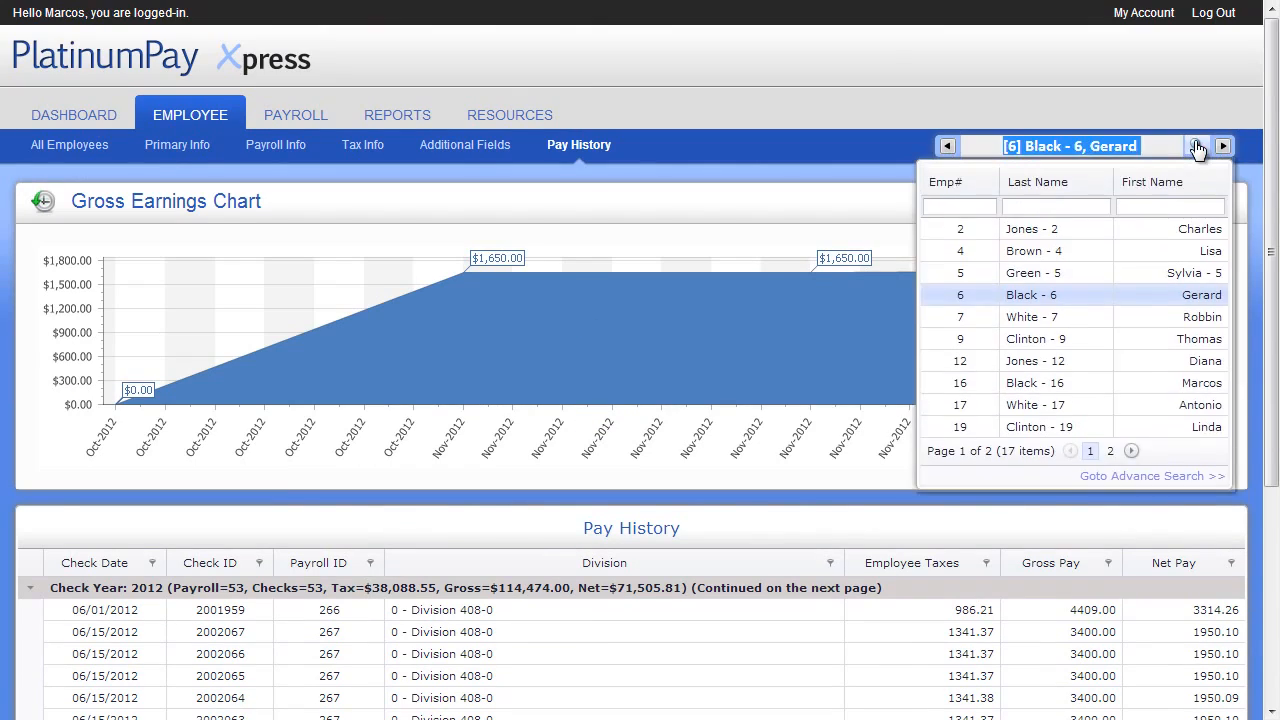
{"action": "left_click", "coordinate": [1017, 318]}
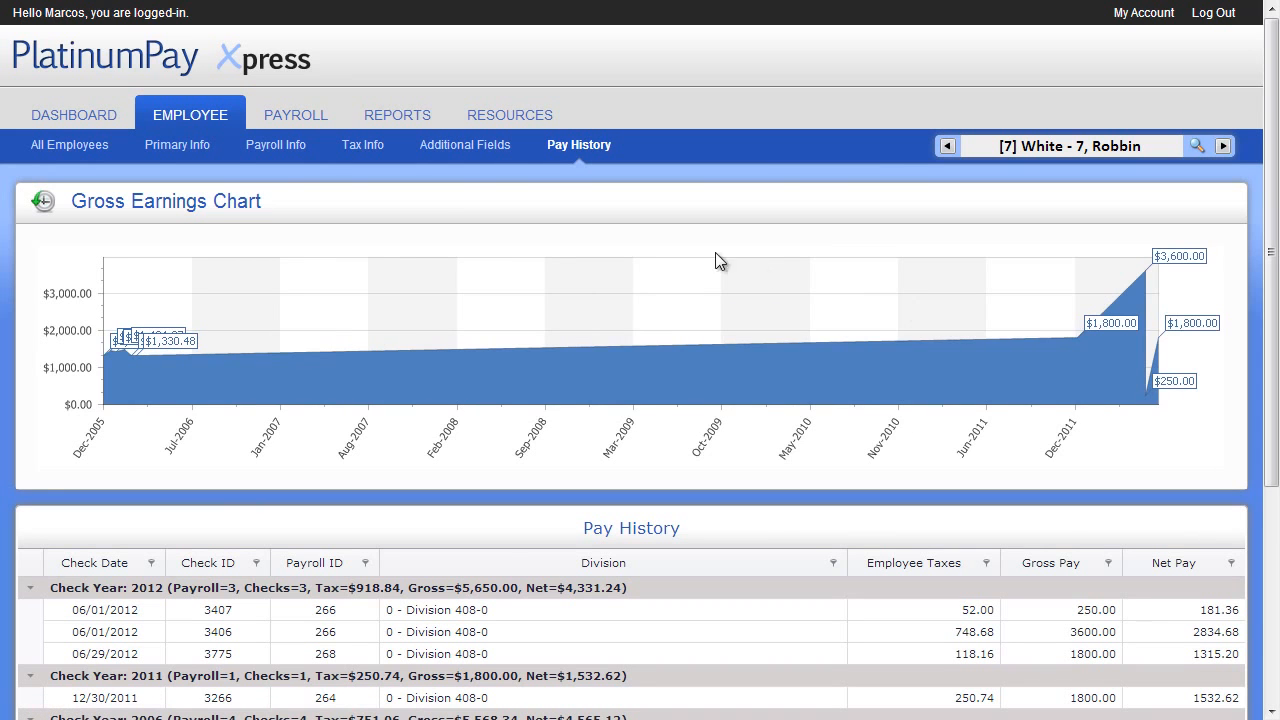
{"action": "left_click", "coordinate": [81, 141]}
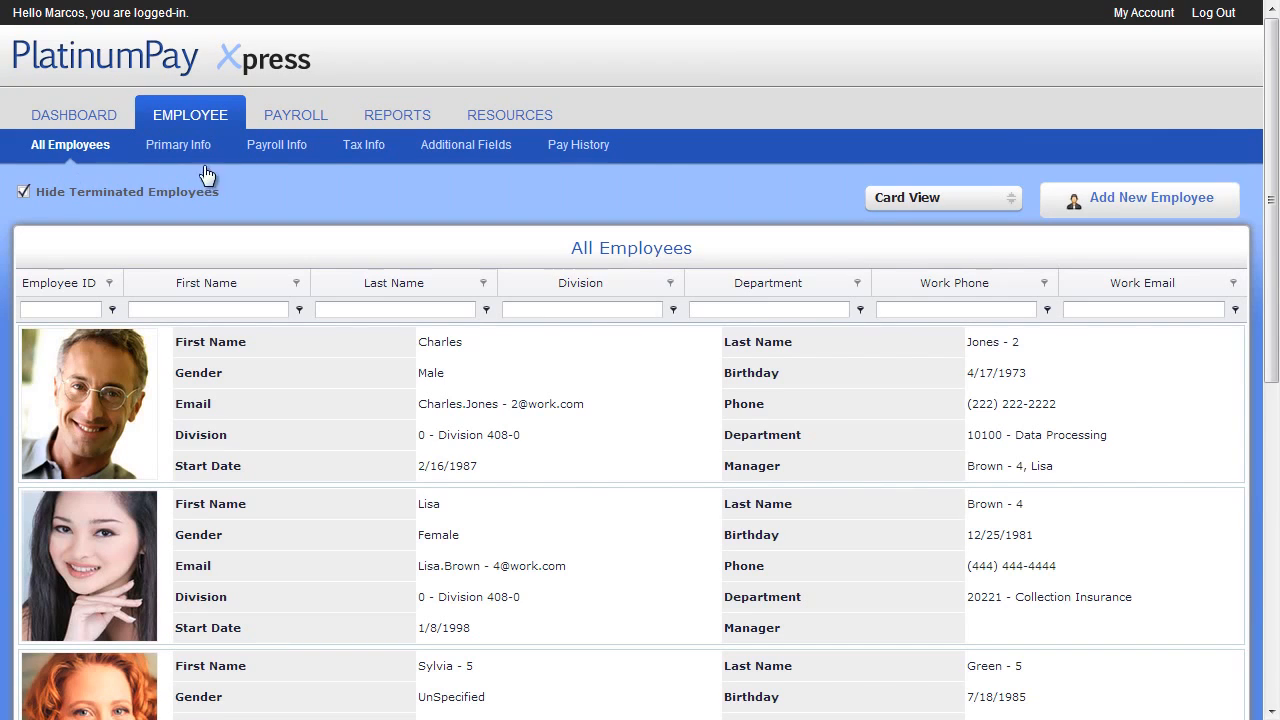
Run a 1-step payroll, confirm it and show the payroll totals
{"action": "left_click", "coordinate": [292, 116]}
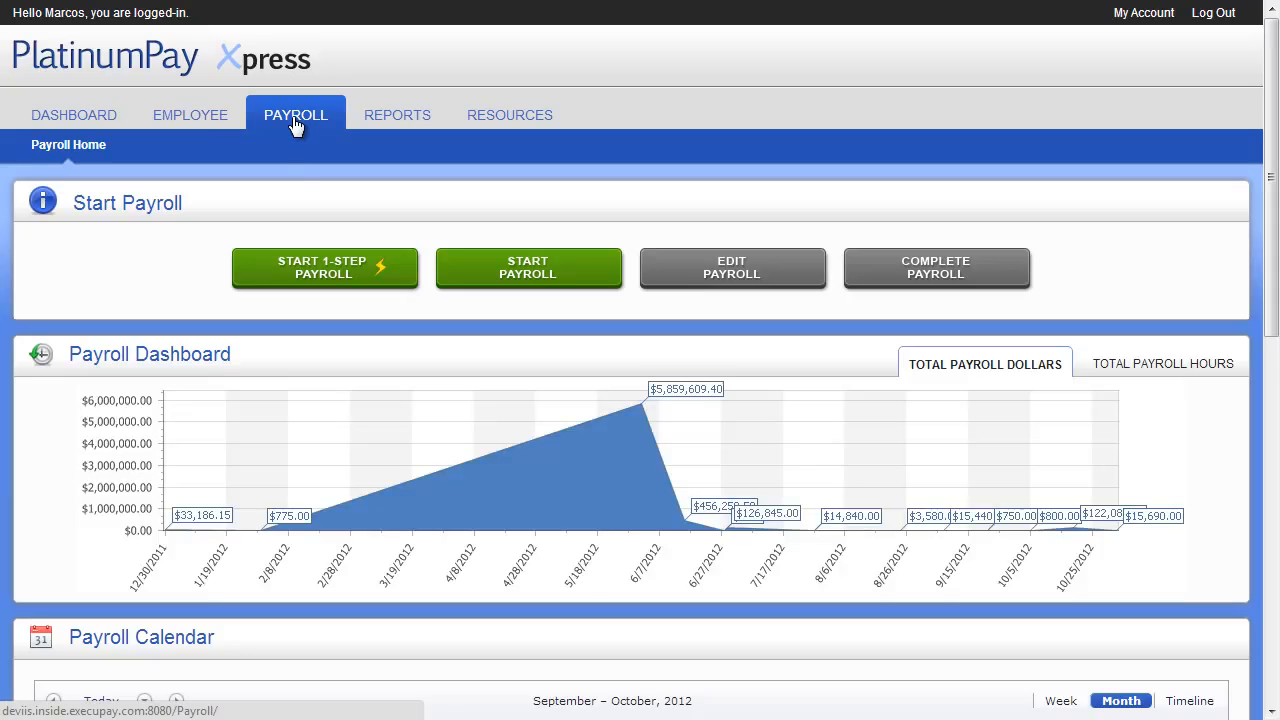
{"action": "left_click", "coordinate": [305, 259]}
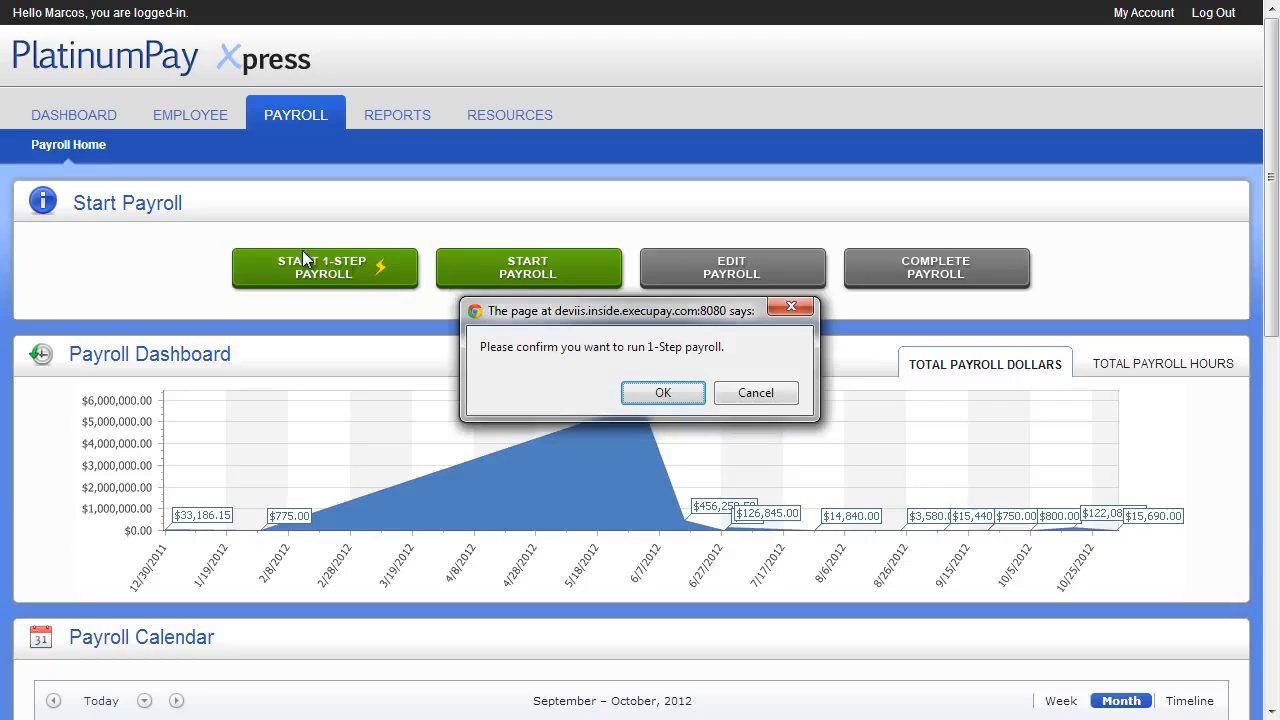
{"action": "left_click", "coordinate": [660, 393]}
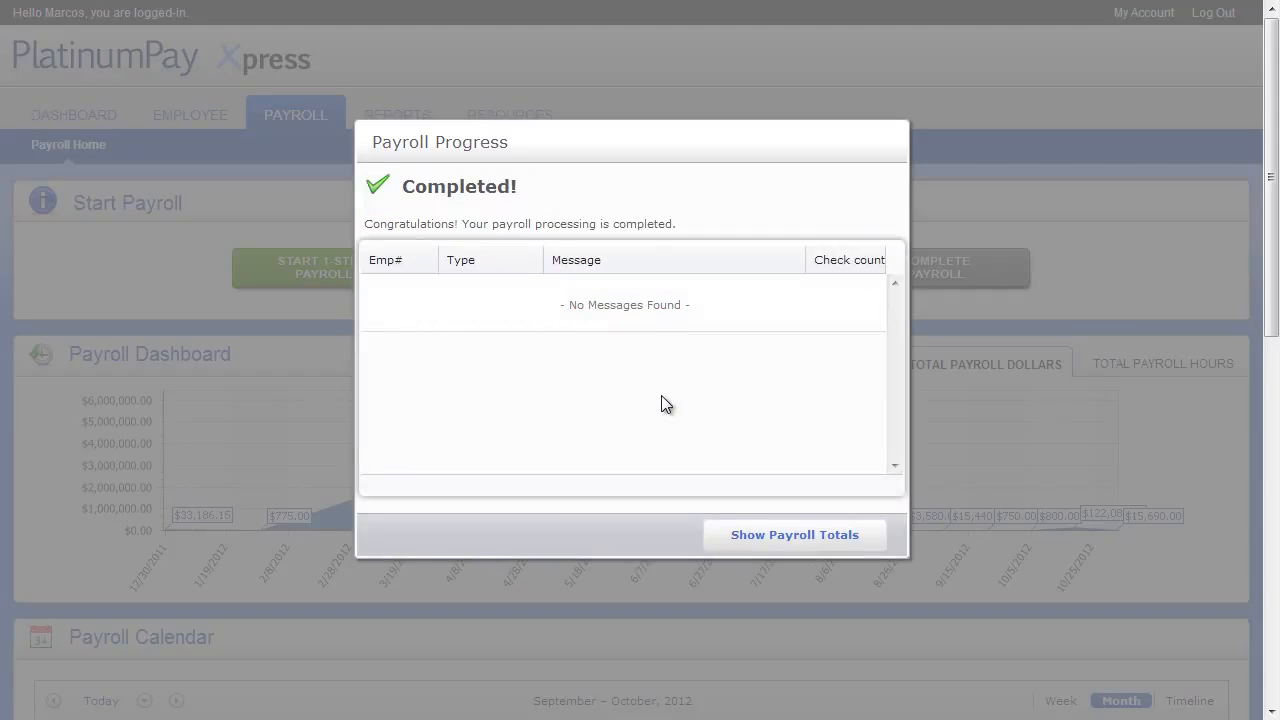
{"action": "left_click", "coordinate": [765, 540]}
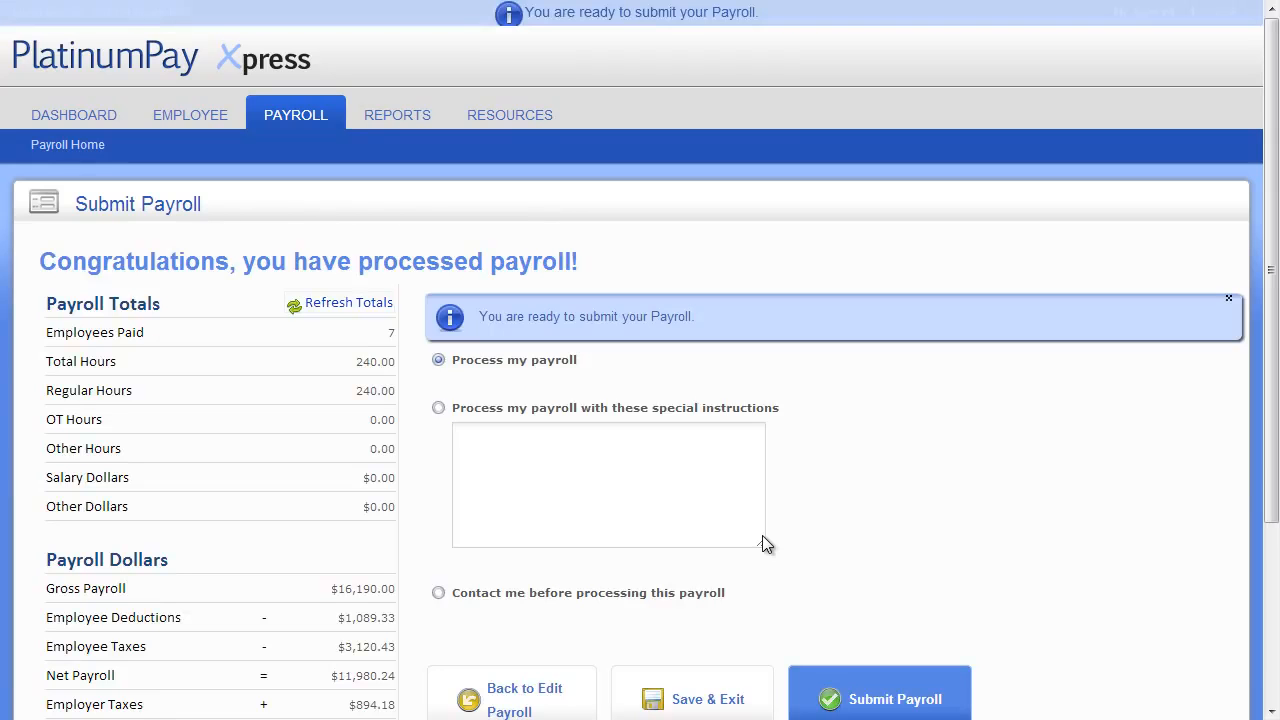
Submit the processed payroll with the Process my payroll option and confirm the submission
{"action": "scroll", "coordinate": [762, 540], "scroll_direction": "down", "scroll_amount": 1}
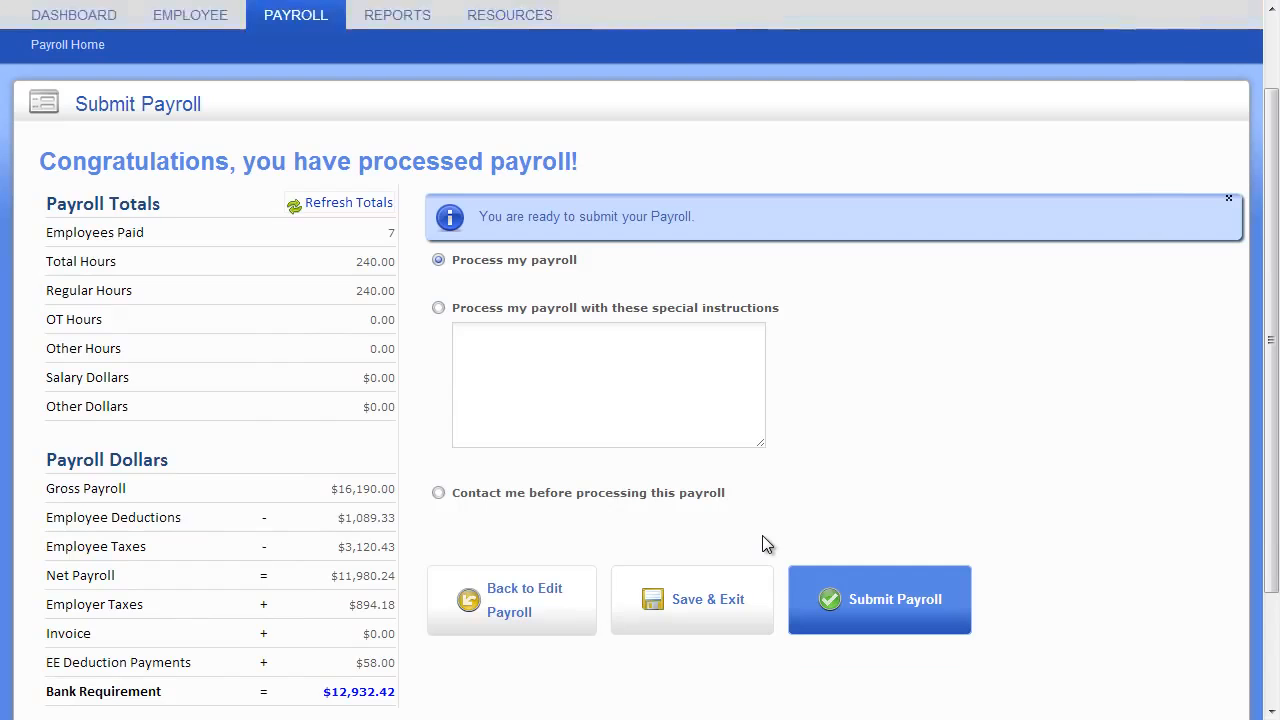
{"action": "left_click", "coordinate": [876, 590]}
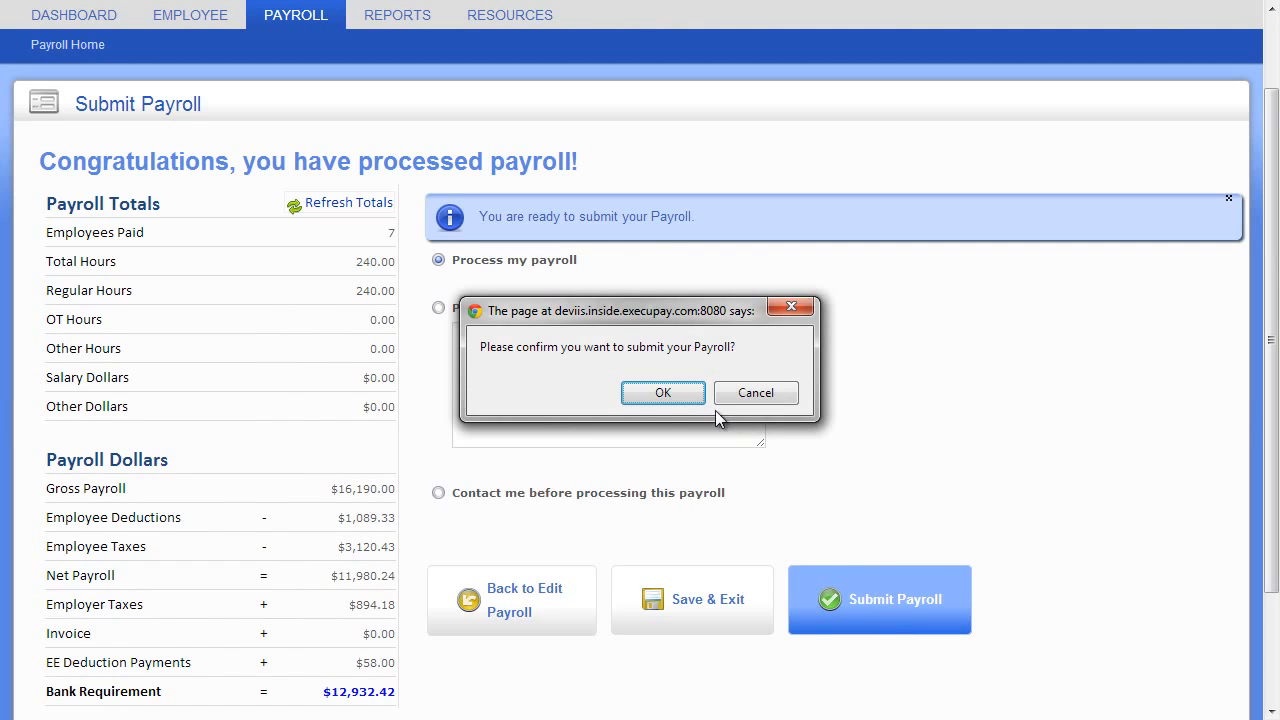
{"action": "left_click", "coordinate": [677, 394]}
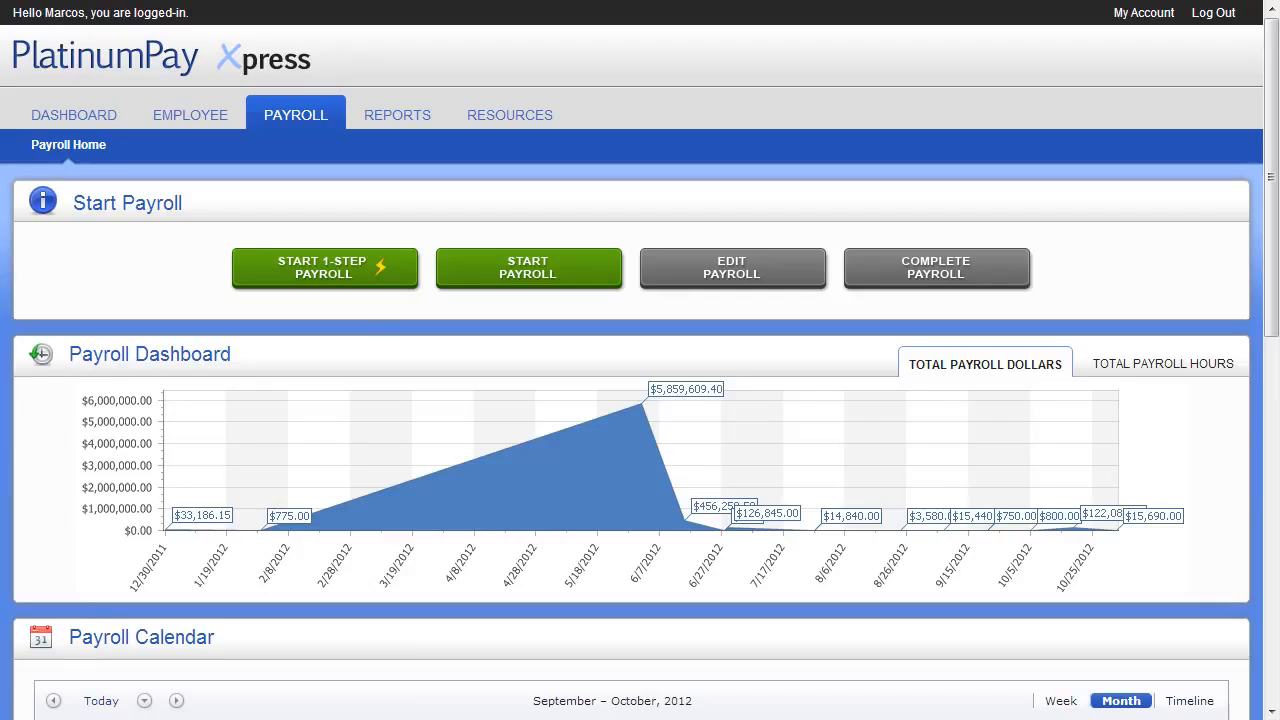
Create a new bi-weekly payroll for pay date 12/28/2012 and exclude the employee in department 34000 from pay
{"action": "left_click", "coordinate": [459, 274]}
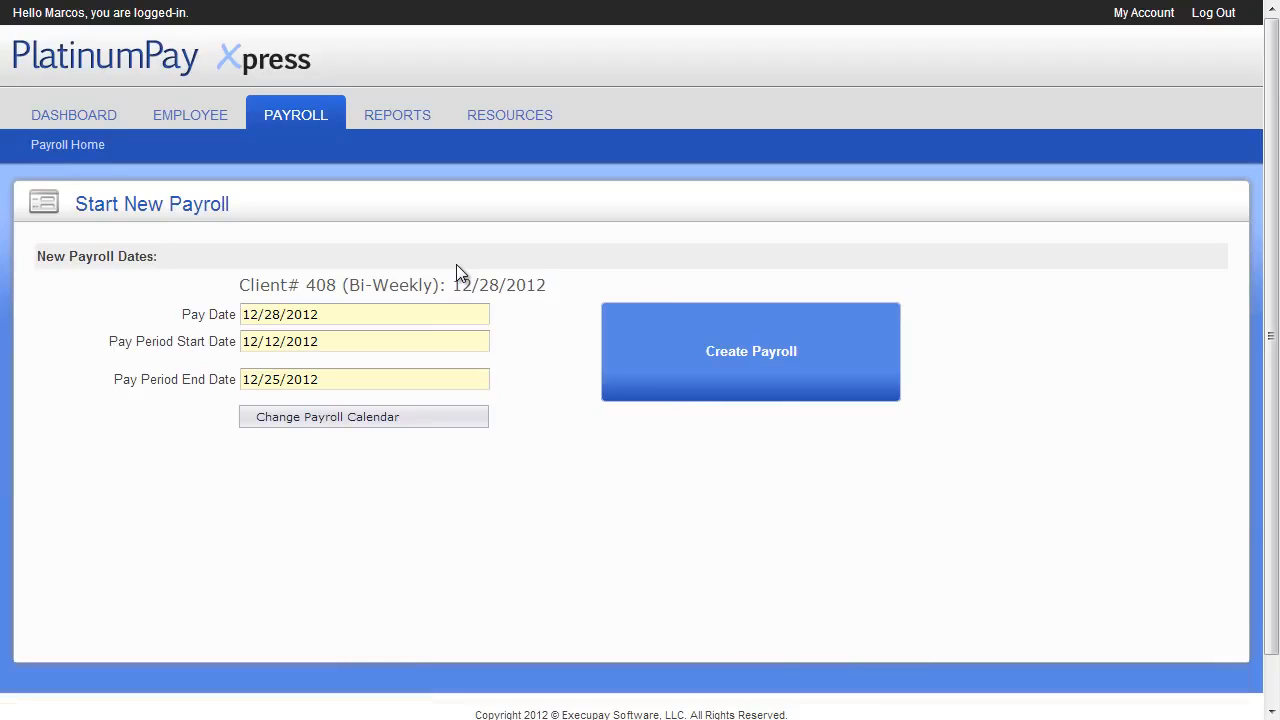
{"action": "left_click", "coordinate": [675, 322]}
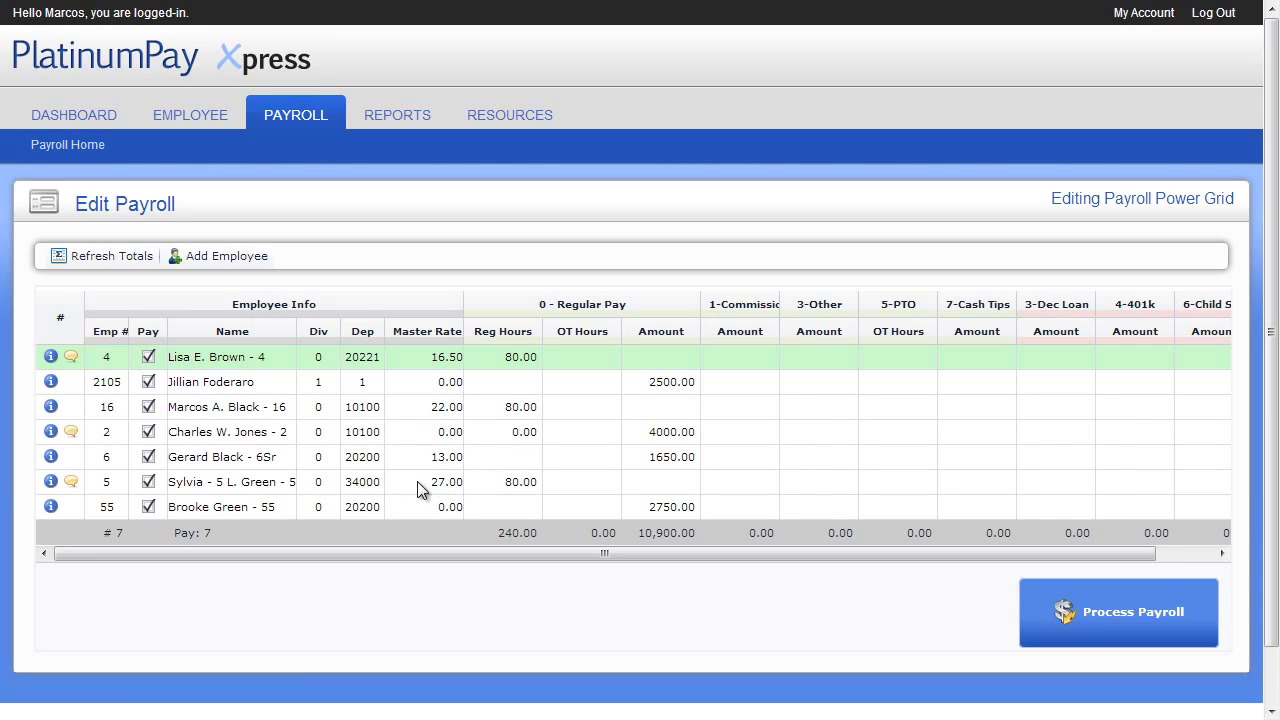
{"action": "left_click", "coordinate": [147, 484]}
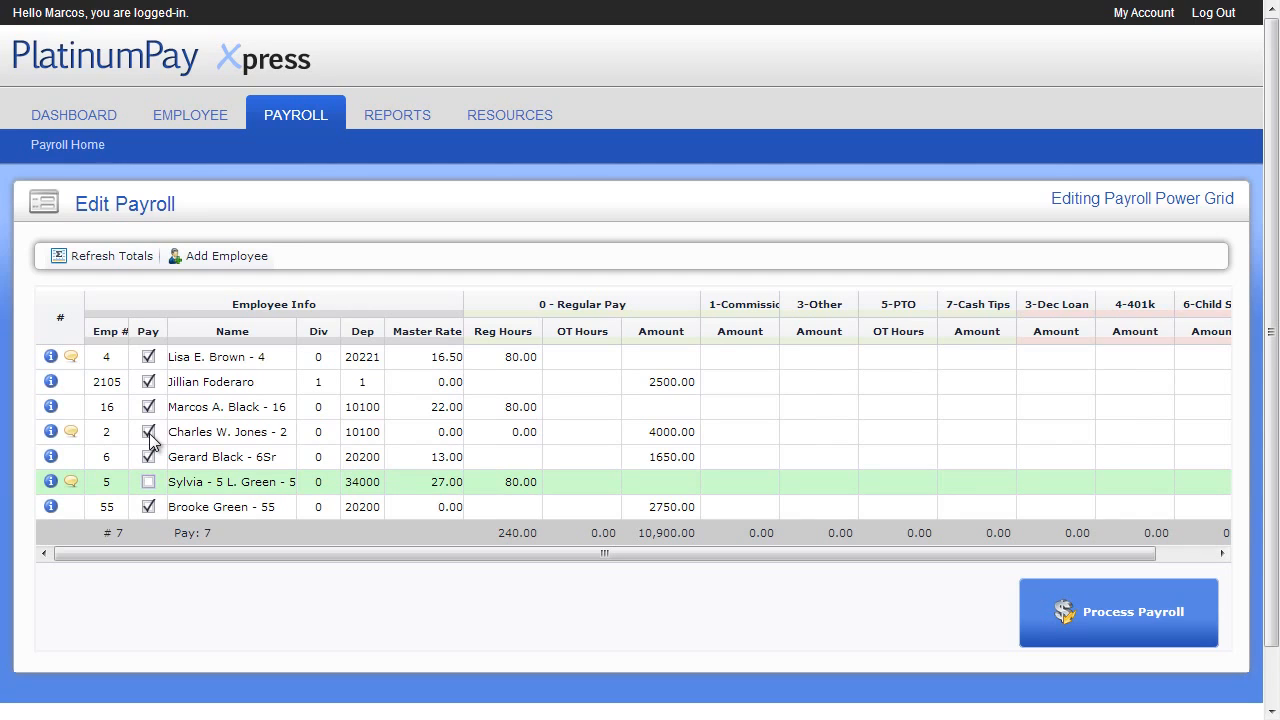
Read through the notes of the employee with the 4000.00 regular pay amount and close them
{"action": "left_click", "coordinate": [71, 433]}
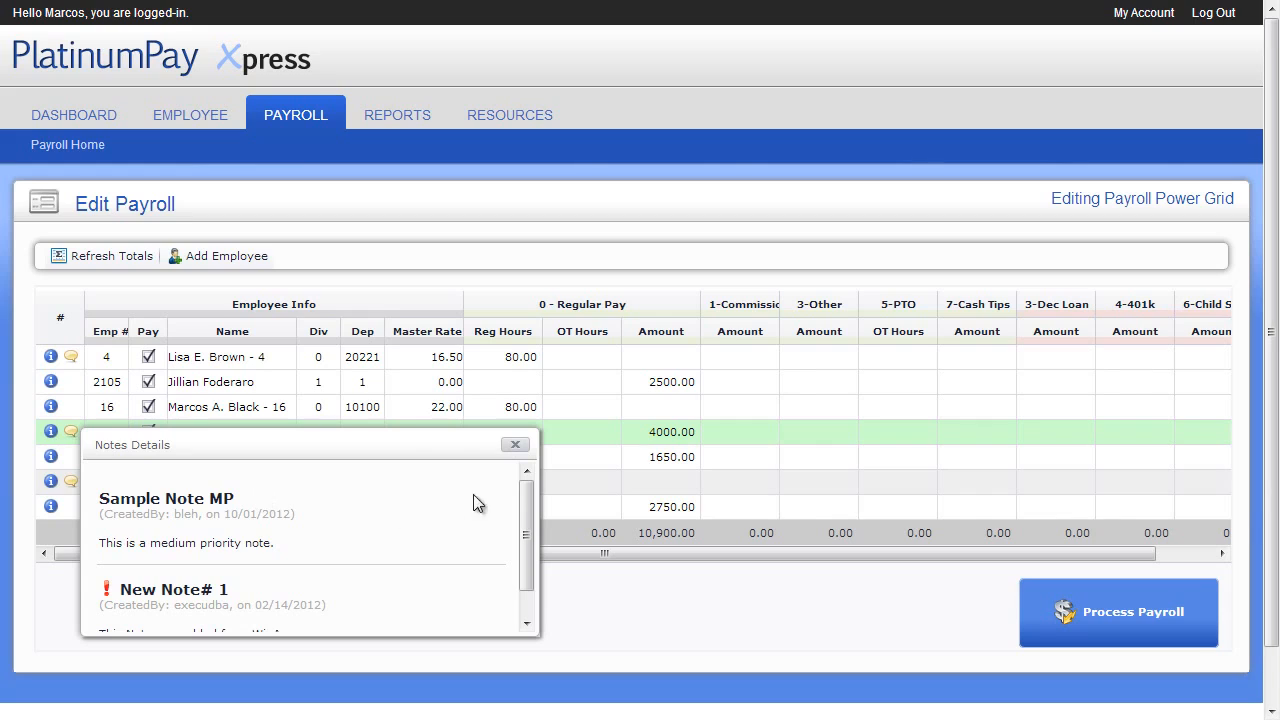
{"action": "left_click_drag", "start_coordinate": [523, 496], "coordinate": [522, 526]}
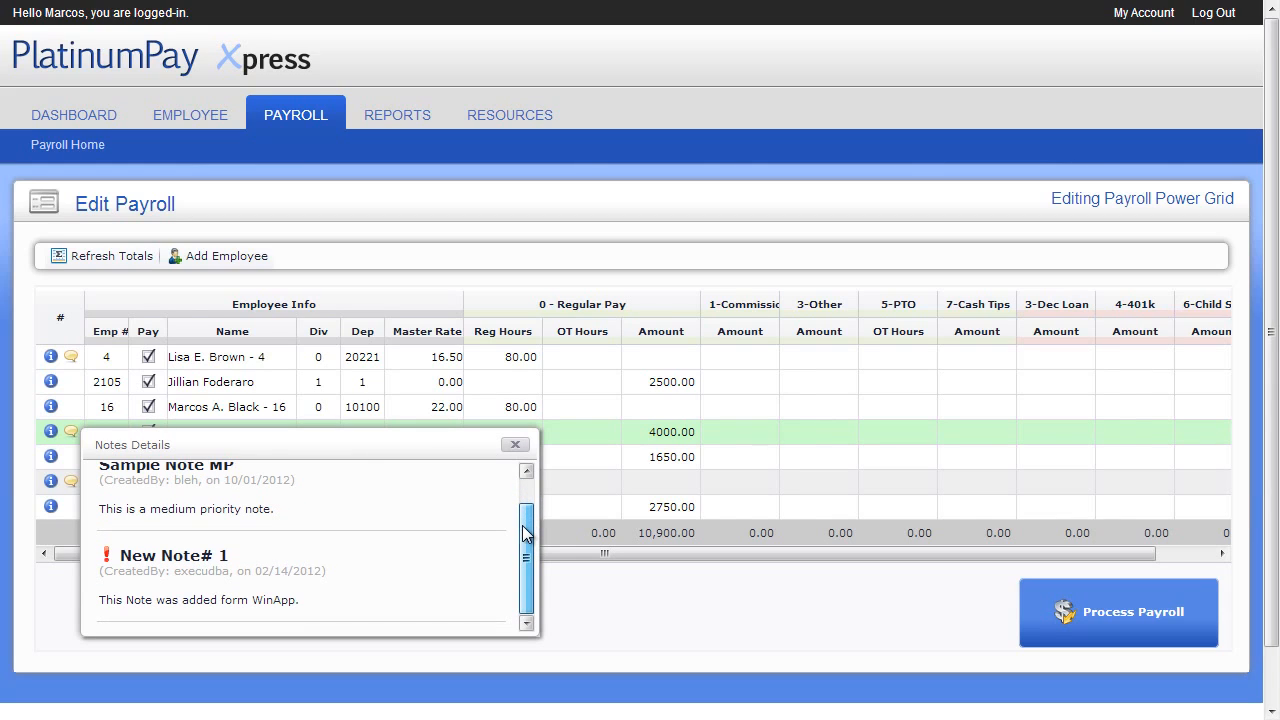
{"action": "left_click", "coordinate": [517, 446]}
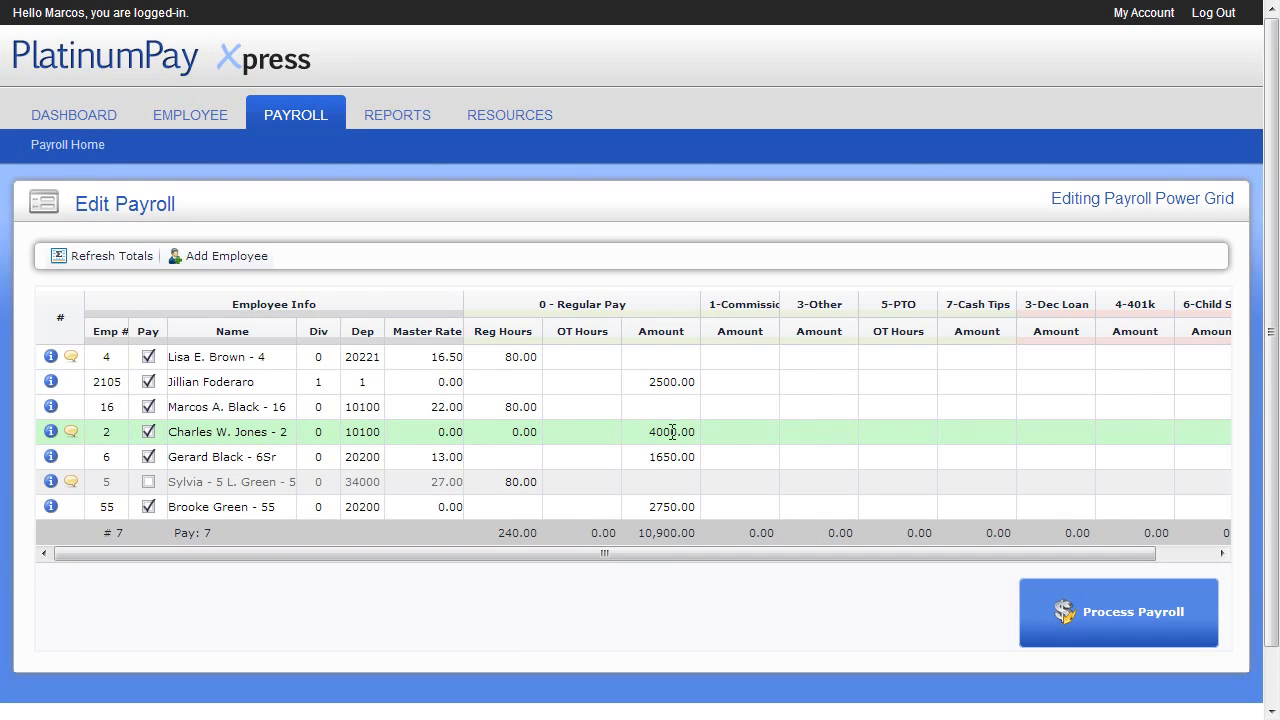
Move cell by cell through the payroll grid's earning and deduction columns, ending at the 3-Dec Loan amount of the third employee
{"action": "left_click", "coordinate": [737, 412]}
{"action": "key", "text": "Right"}
{"action": "key", "text": "Right"}
{"action": "key", "text": "Down"}
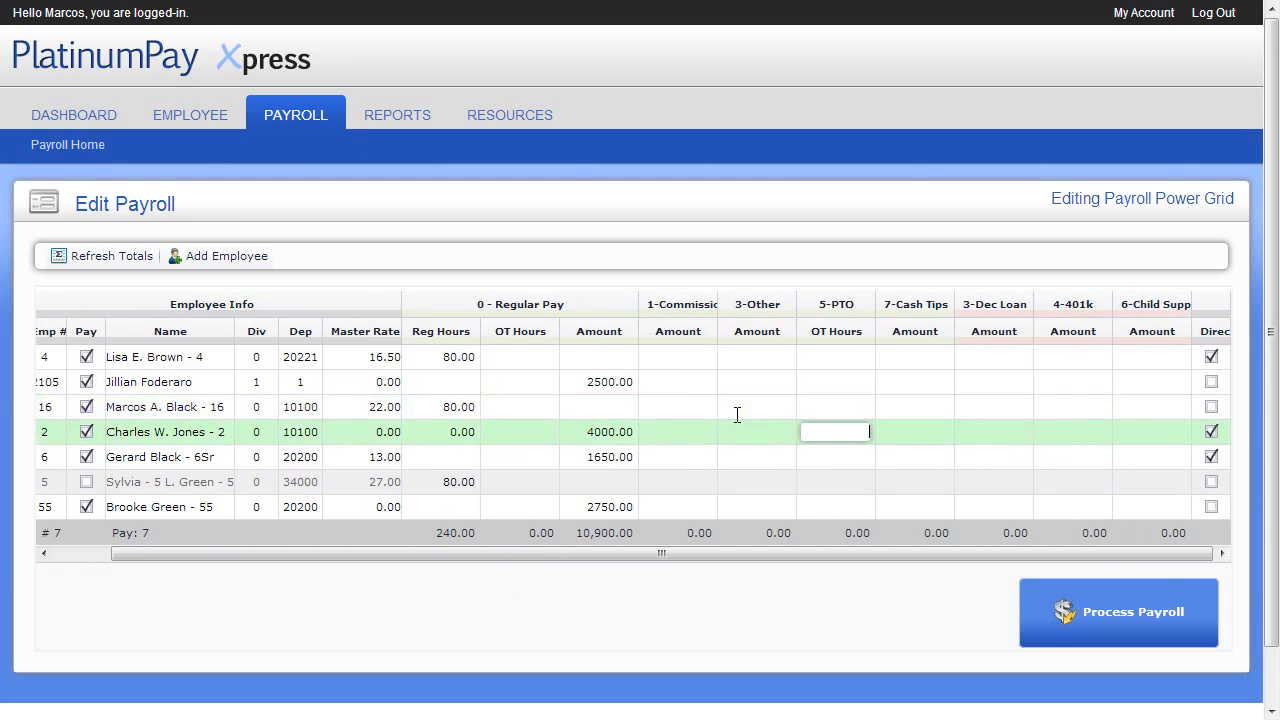
{"action": "key", "text": "Left"}
{"action": "key", "text": "Left"}
{"action": "key", "text": "Down"}
{"action": "key", "text": "Right"}
{"action": "key", "text": "Right"}
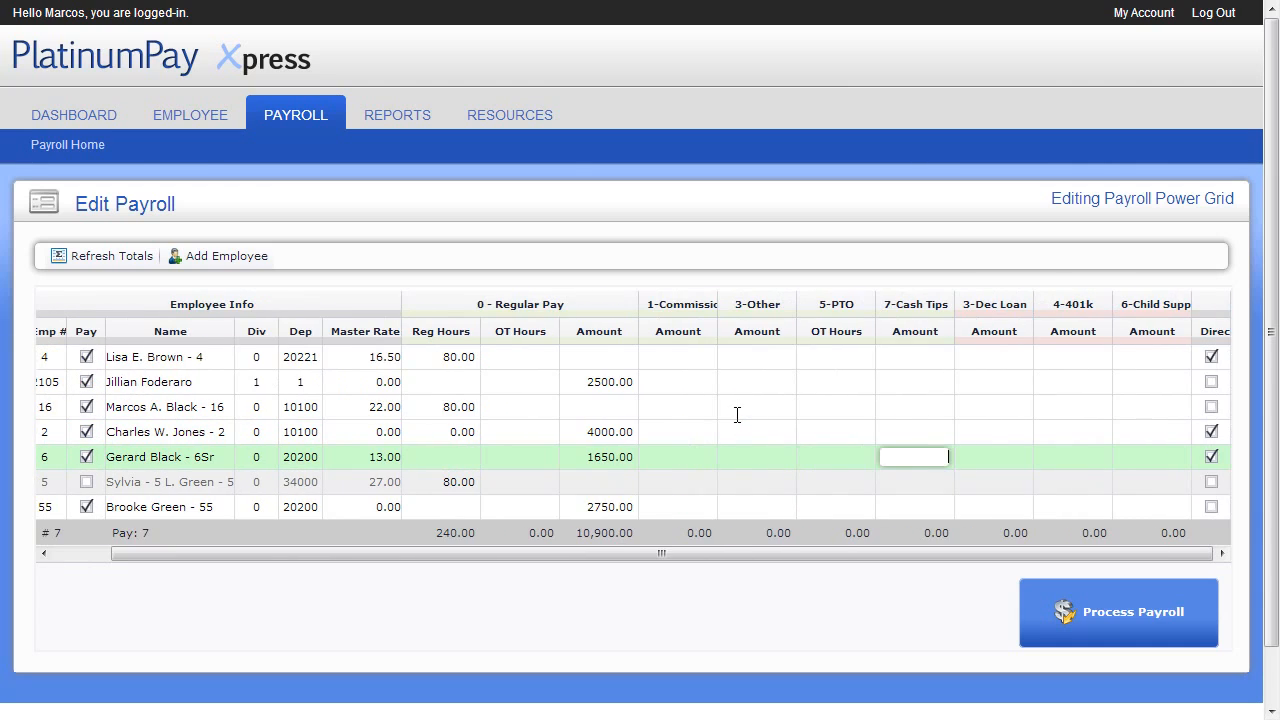
{"action": "key", "text": "Up"}
{"action": "key", "text": "Up"}
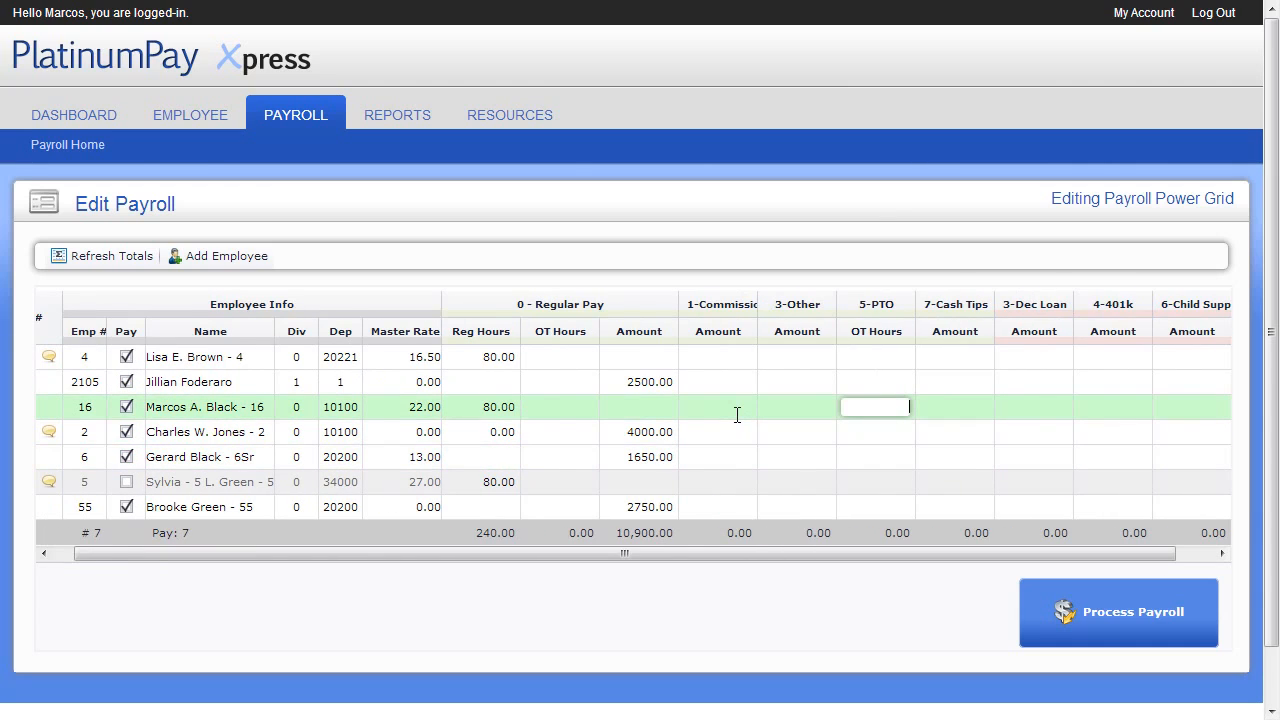
{"action": "key", "text": "Right"}
{"action": "key", "text": "Right"}
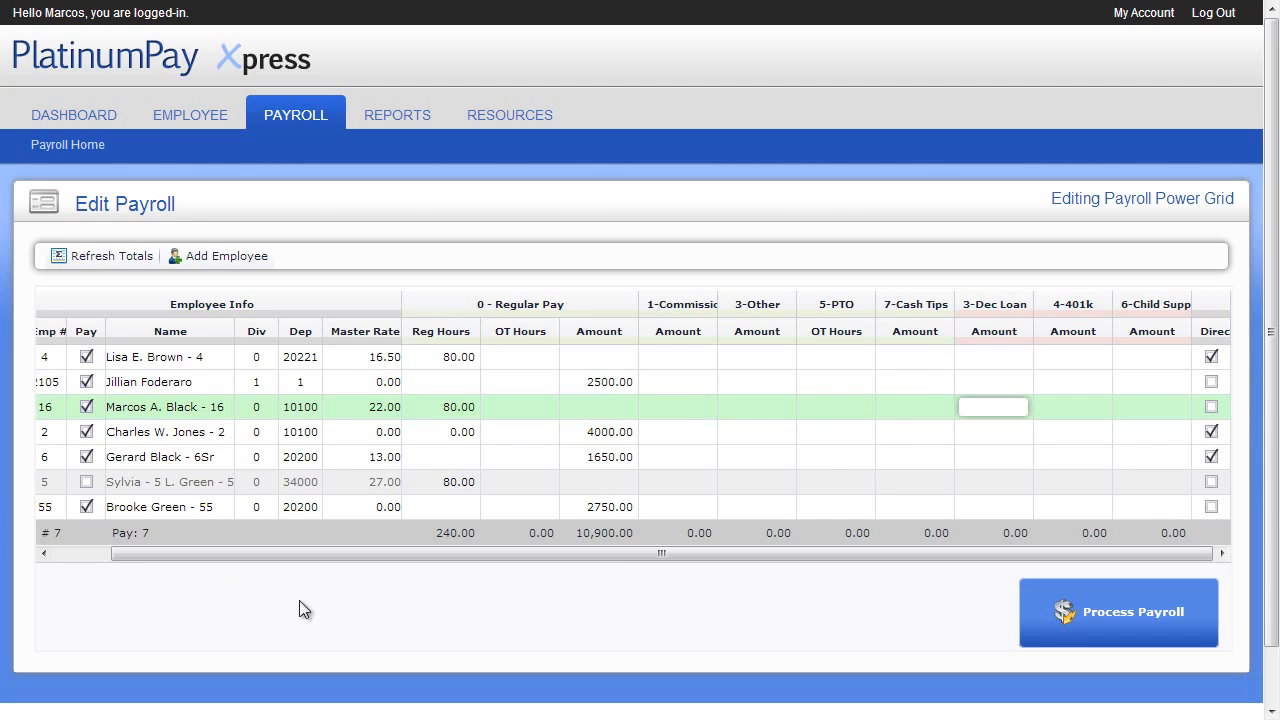
View the row options of the excluded employee in department 34000, close them unused and inspect the grid's last columns
{"action": "left_click", "coordinate": [82, 555]}
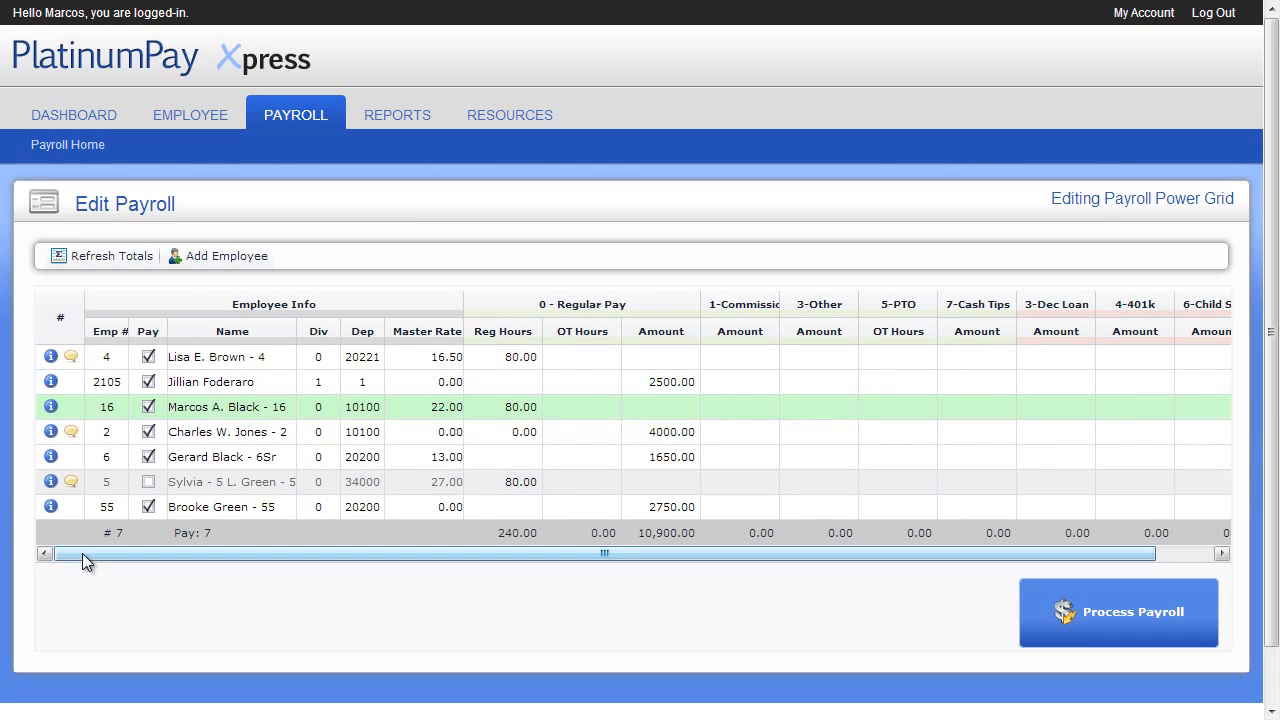
{"action": "left_click", "coordinate": [50, 482]}
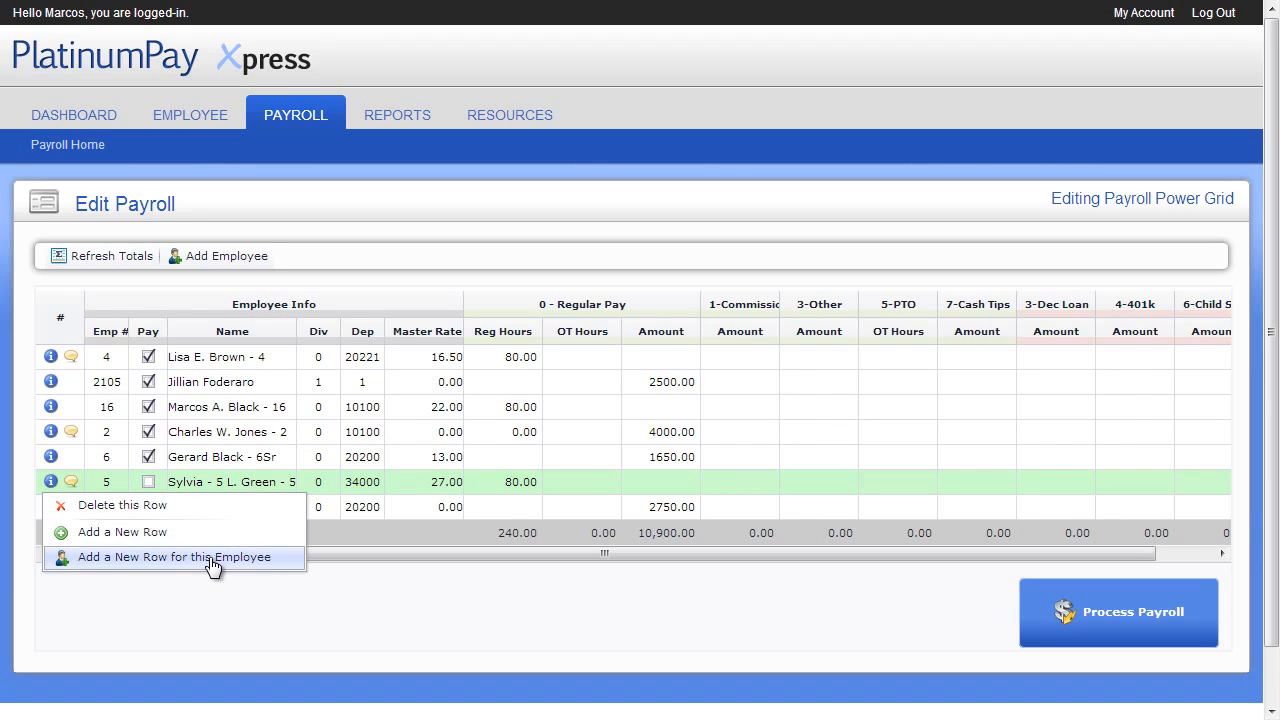
{"action": "left_click", "coordinate": [211, 603]}
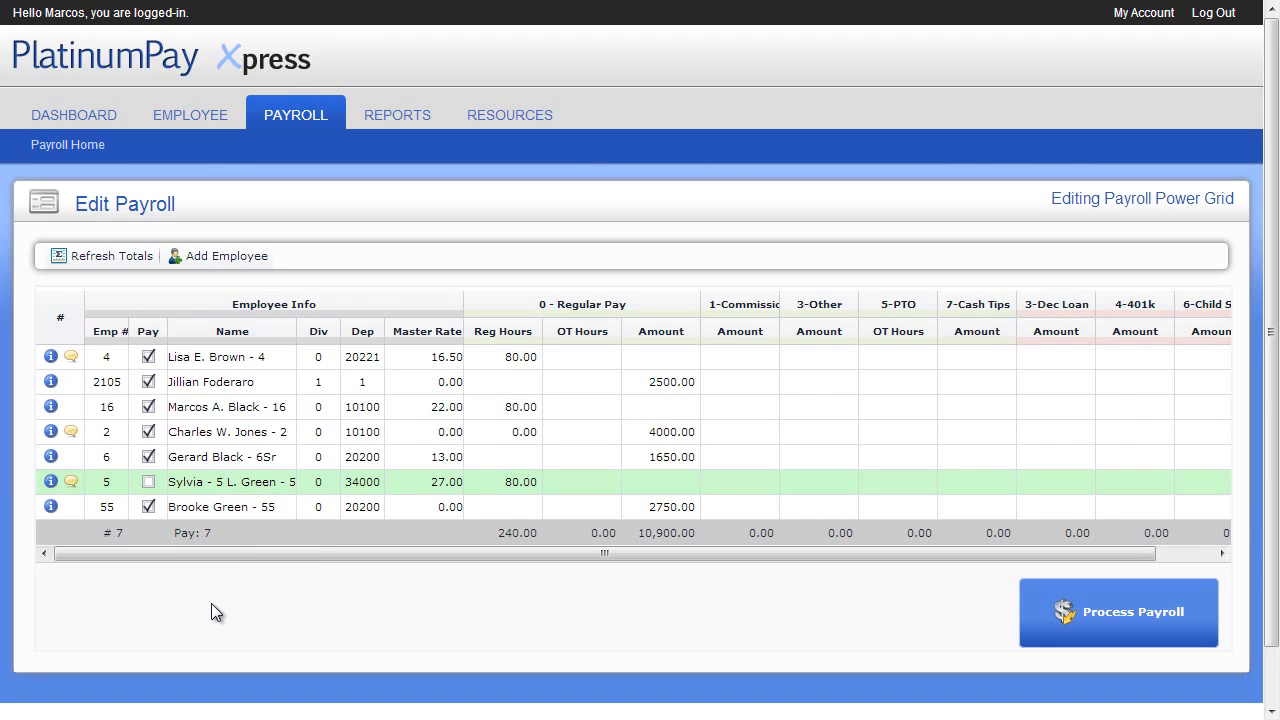
{"action": "left_click_drag", "start_coordinate": [296, 557], "coordinate": [587, 561]}
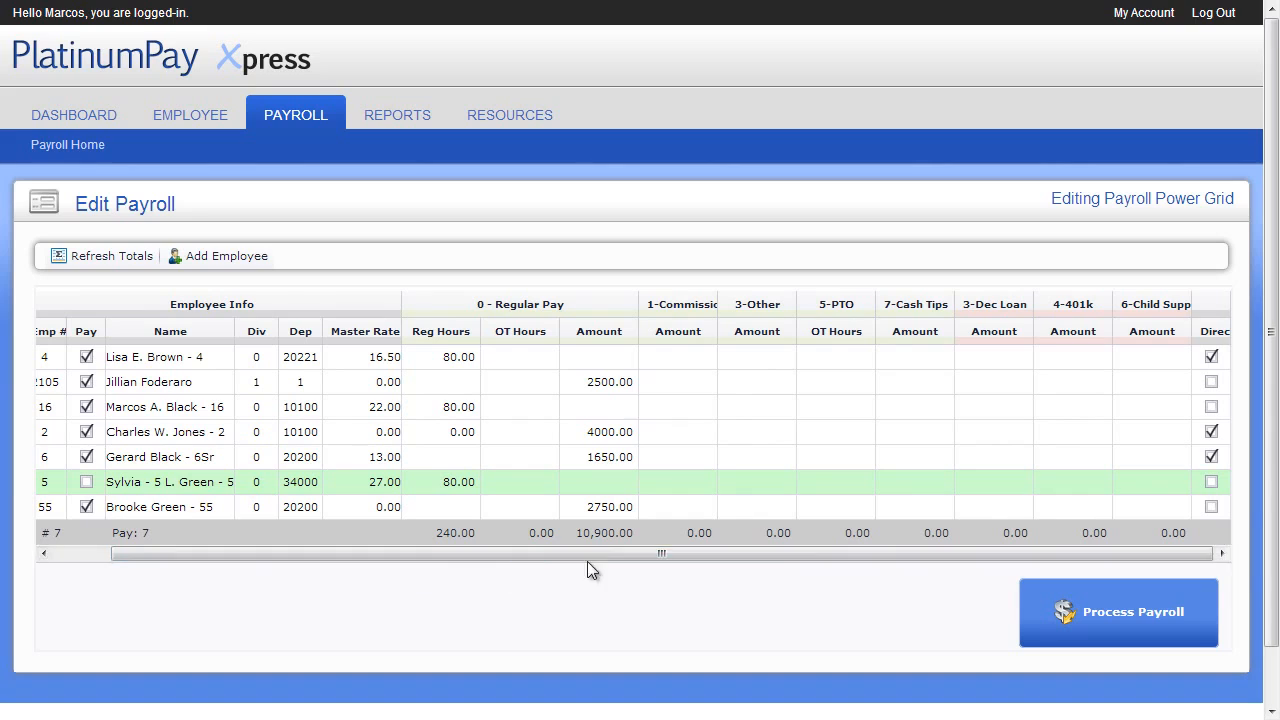
Clear the Direct checkbox of the first employee and enter a Commission amount of 100 for the second employee in the grid
{"action": "left_click", "coordinate": [1212, 357]}
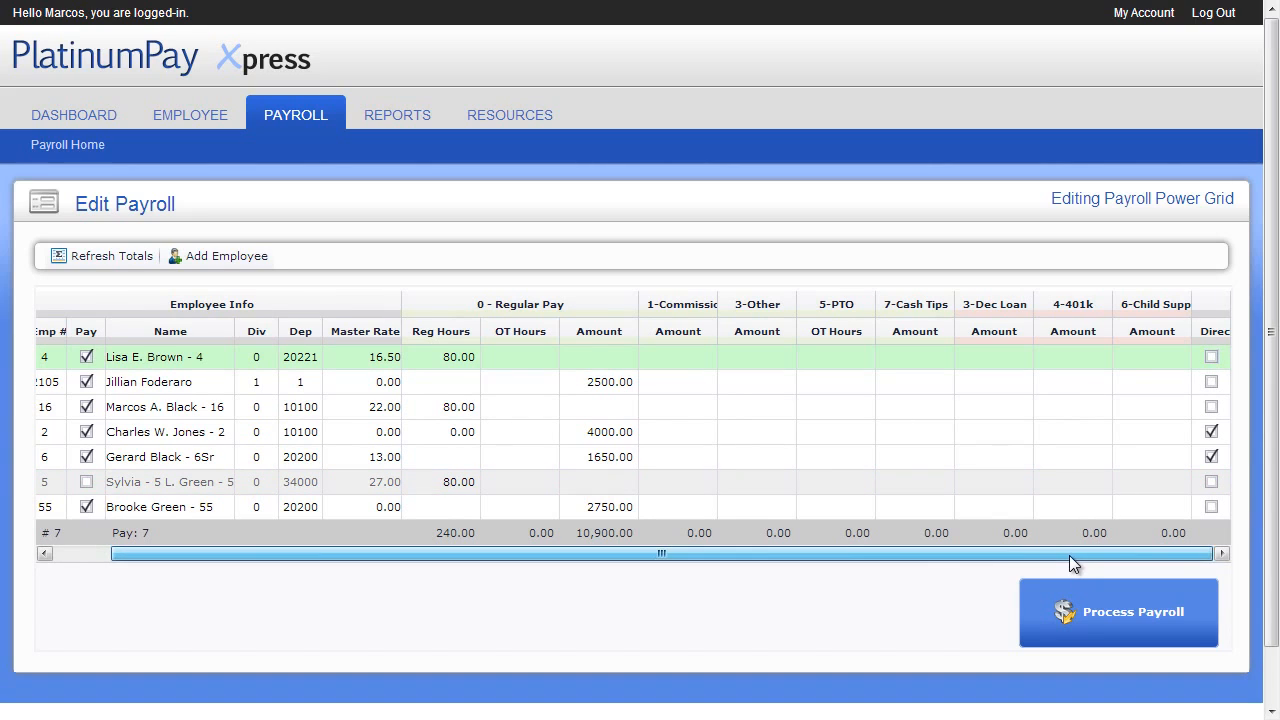
{"action": "left_click_drag", "start_coordinate": [1069, 555], "coordinate": [901, 556]}
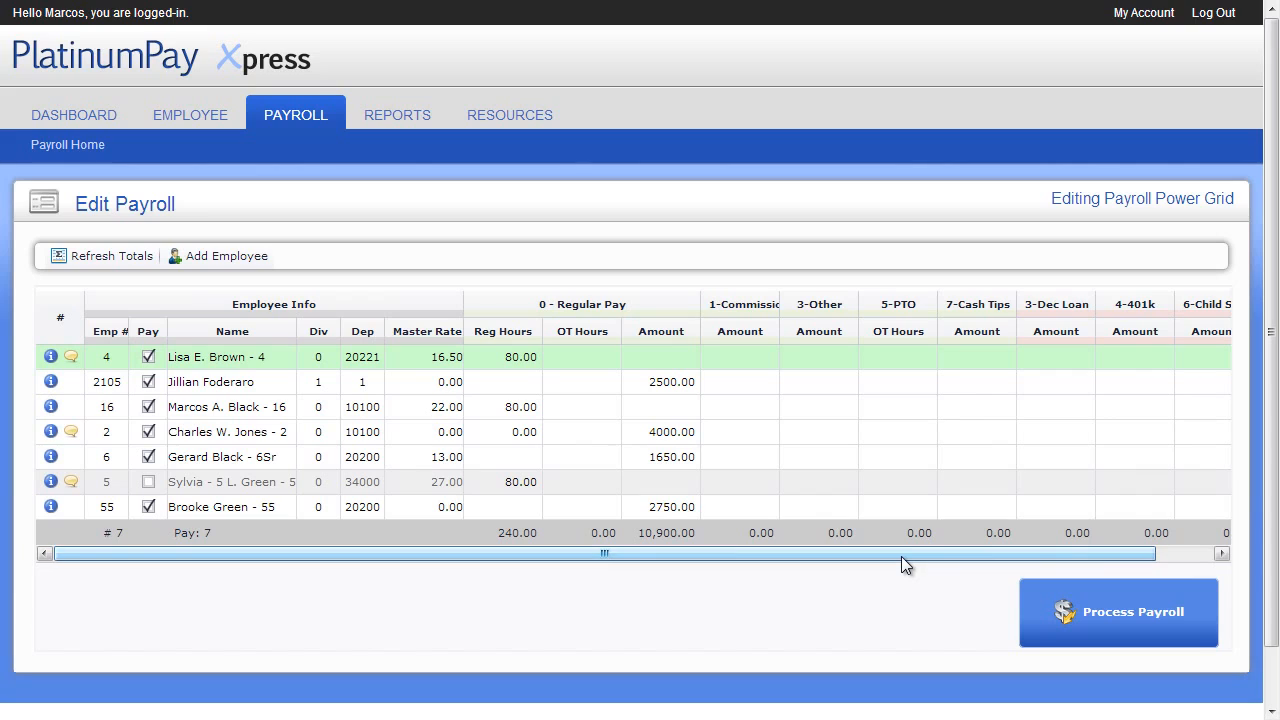
{"action": "left_click", "coordinate": [760, 389]}
{"action": "type", "text": "100"}
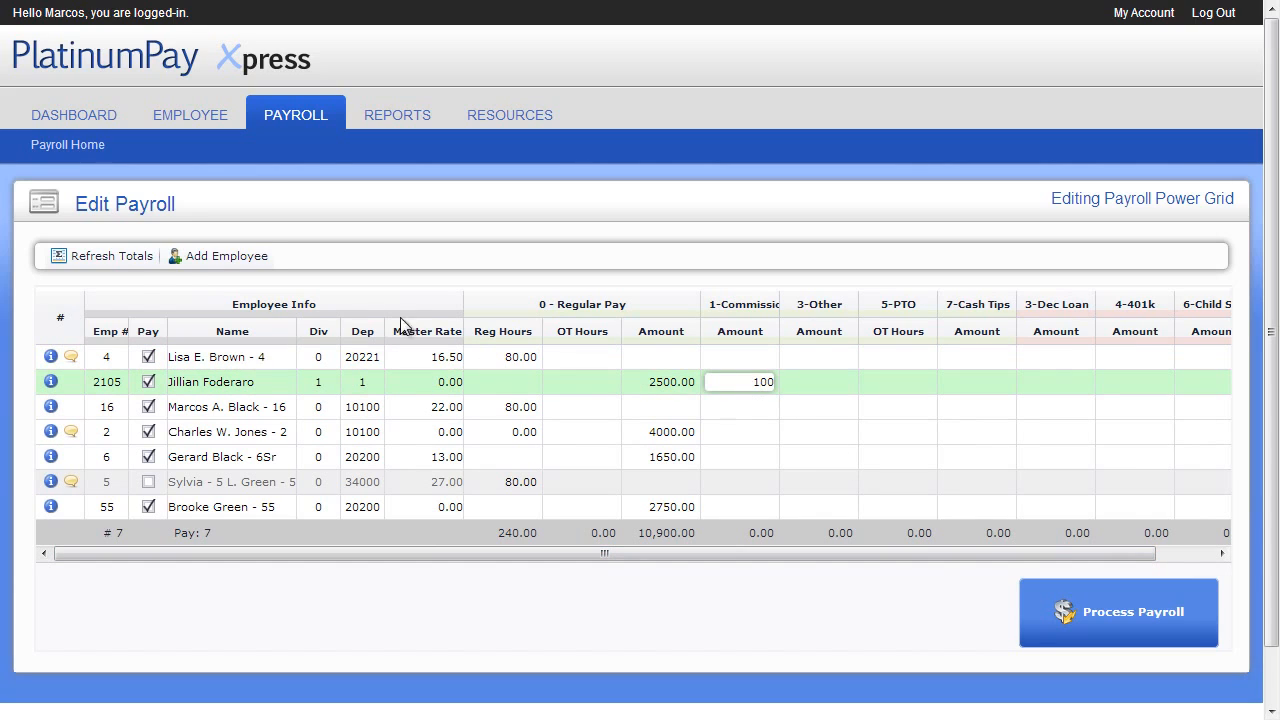
Refresh the grid totals, and process the payroll through to its payroll totals
{"action": "left_click", "coordinate": [137, 257]}
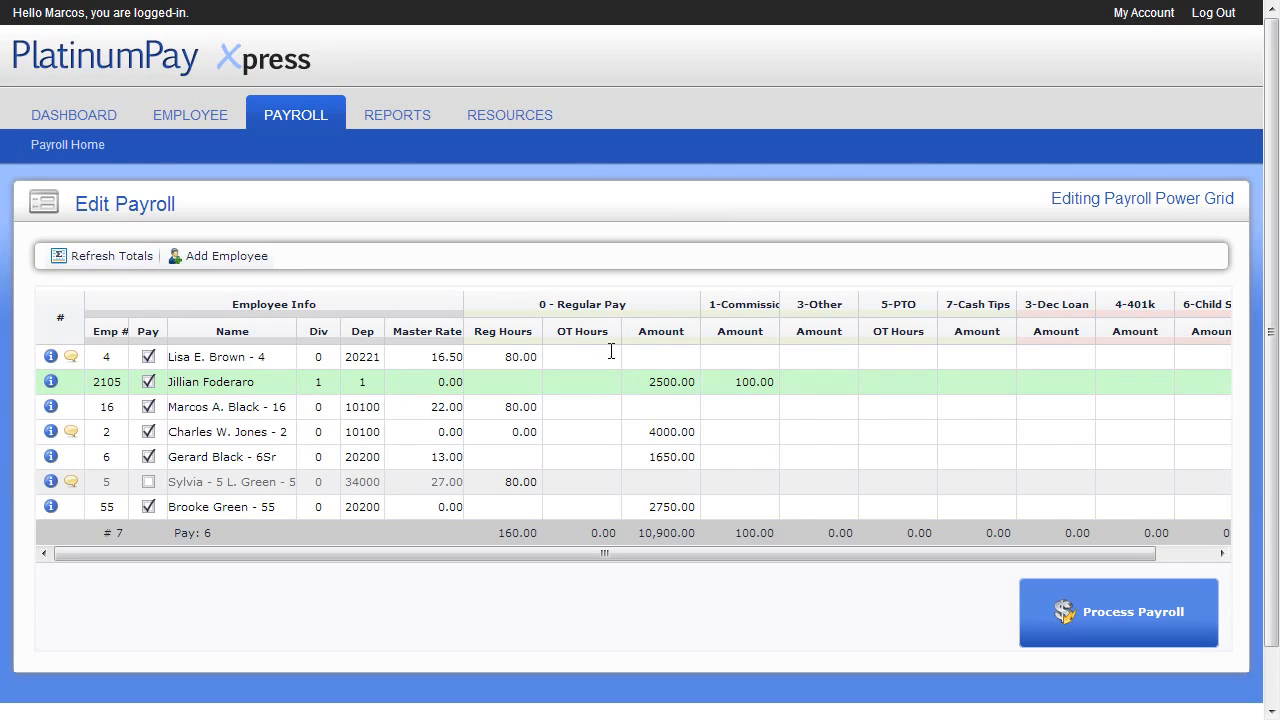
{"action": "left_click", "coordinate": [1090, 616]}
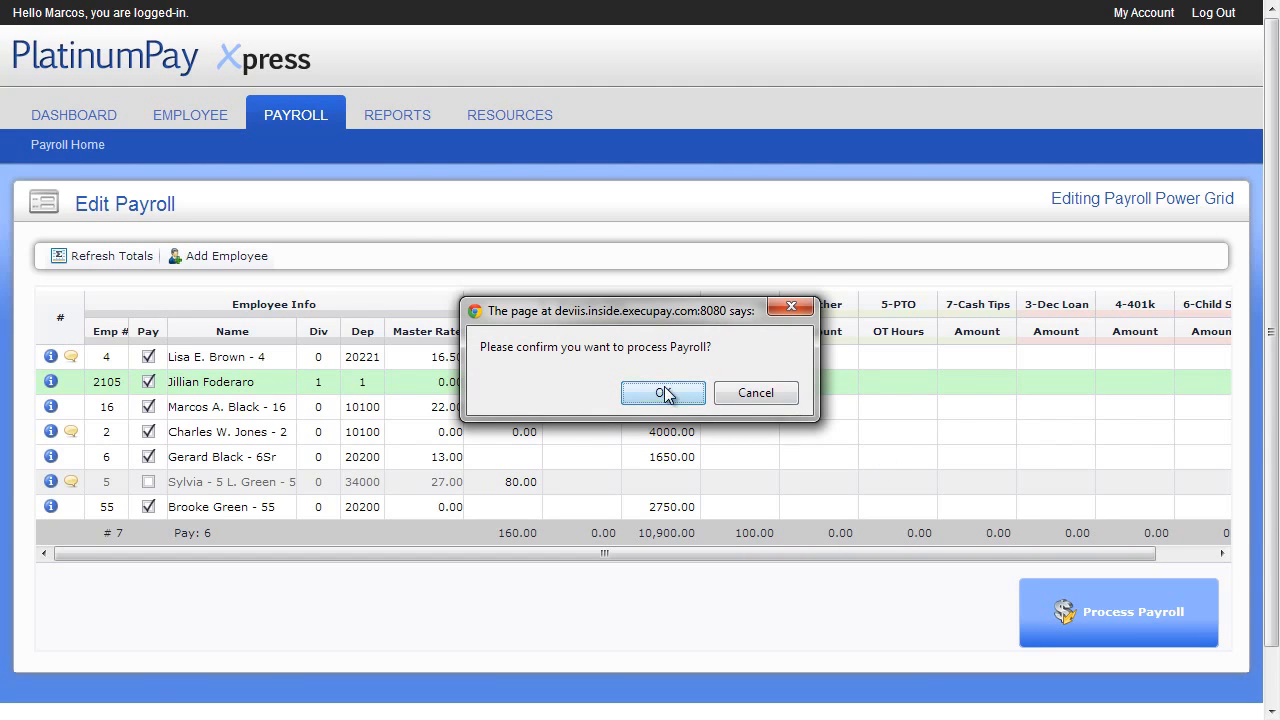
{"action": "left_click", "coordinate": [664, 392]}
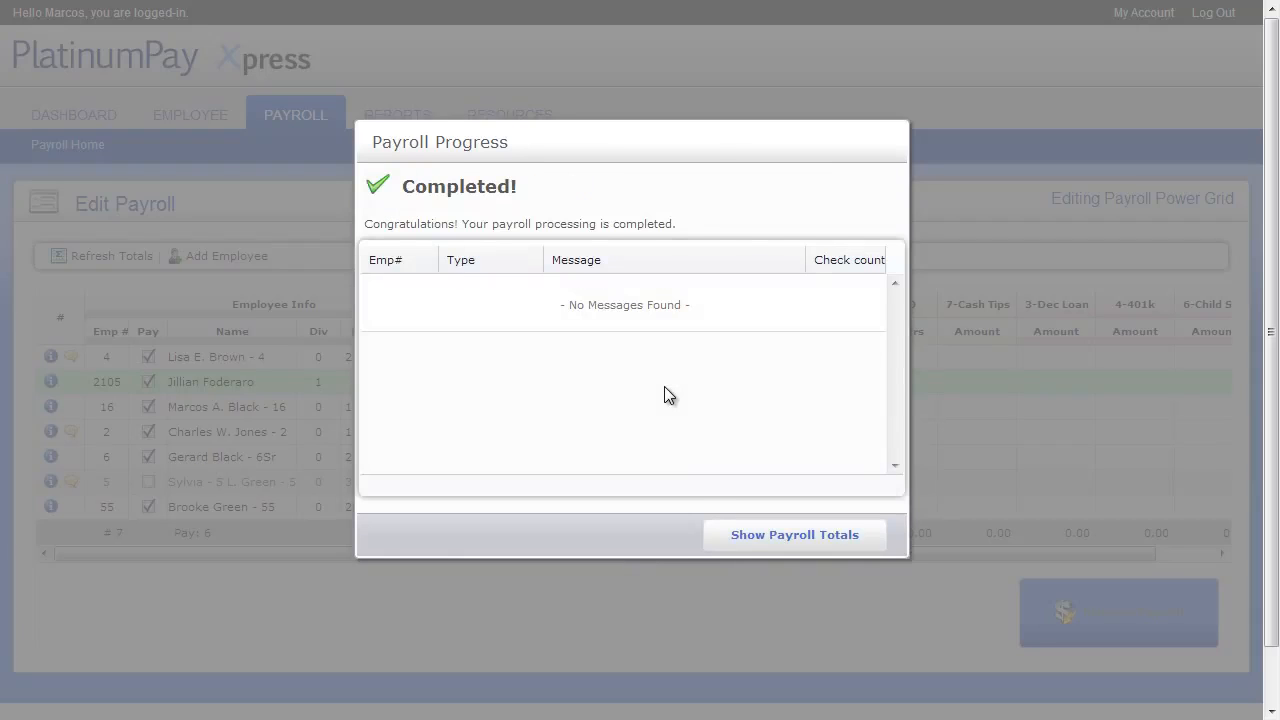
{"action": "left_click", "coordinate": [743, 530]}
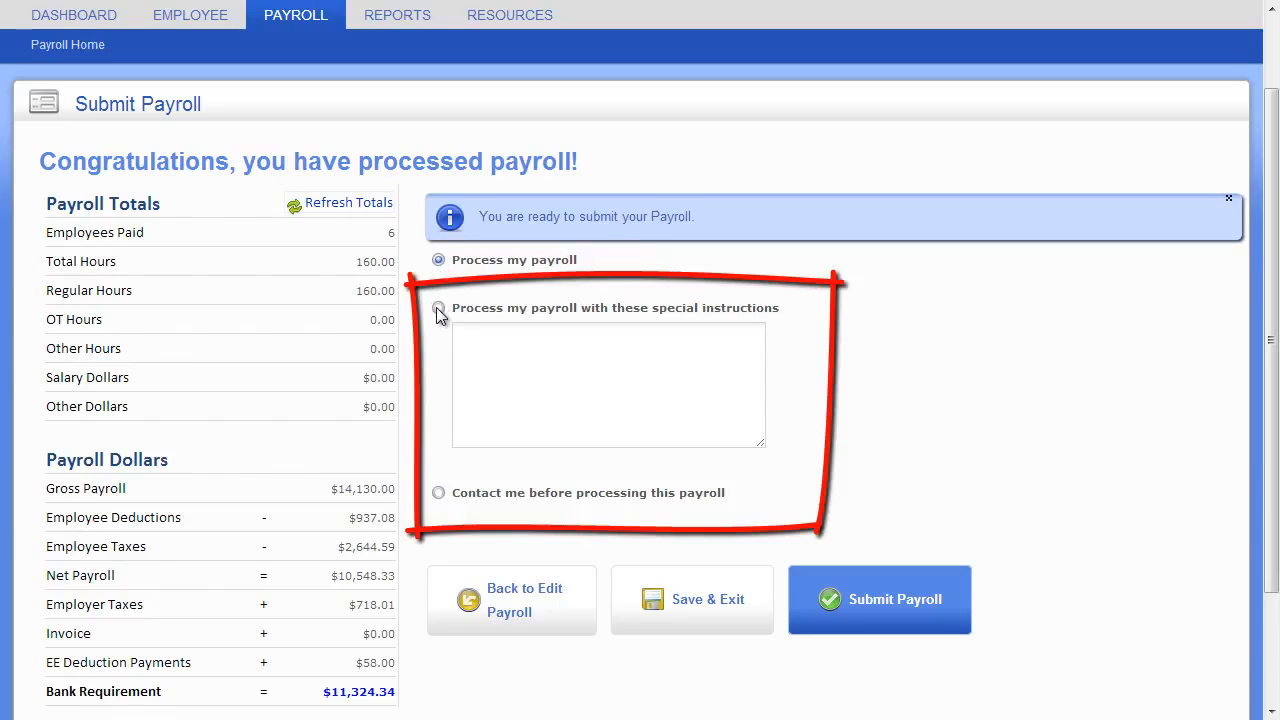
Try the special instructions option, return to "Process my payroll" and submit the payroll
{"action": "left_click", "coordinate": [438, 309]}
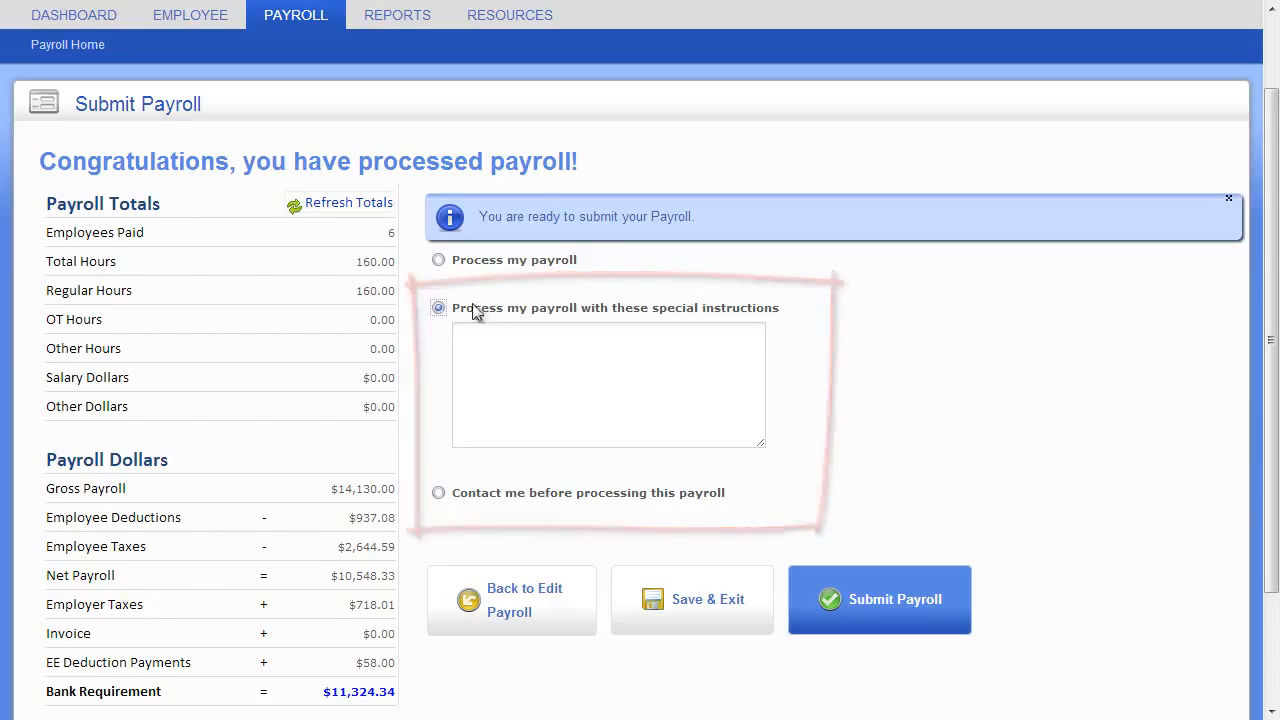
{"action": "left_click", "coordinate": [440, 261]}
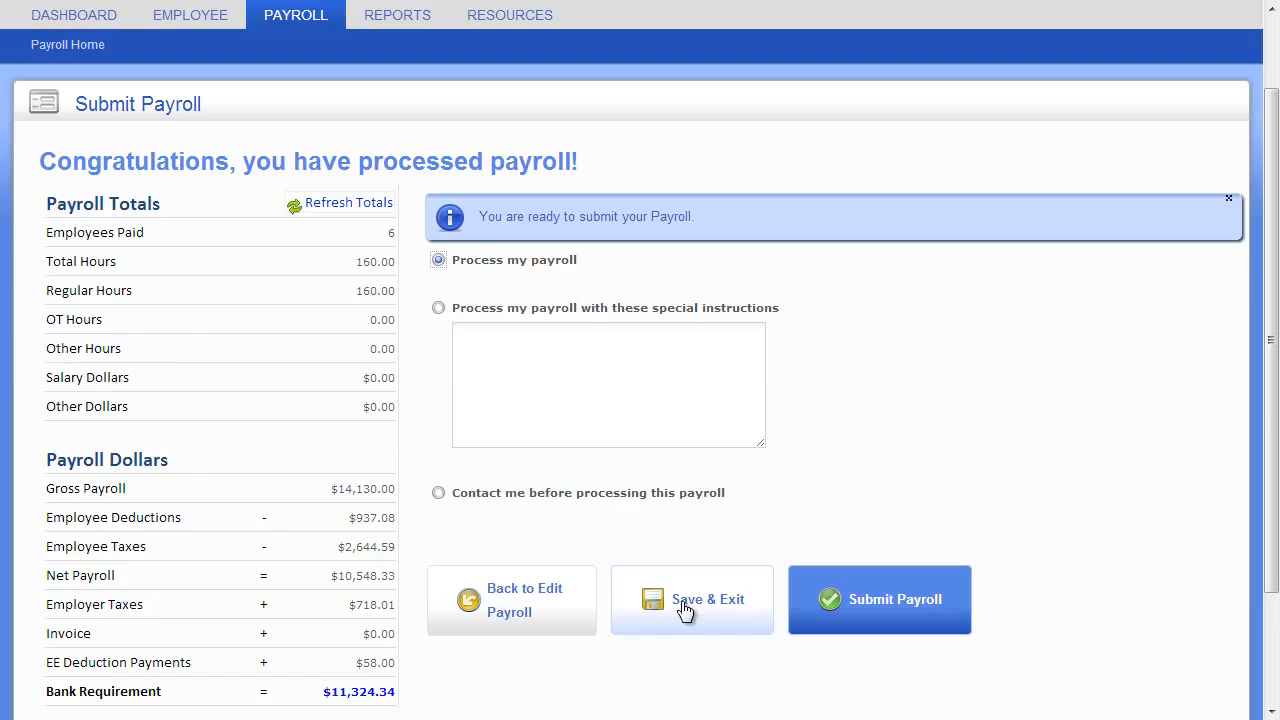
{"action": "left_click", "coordinate": [892, 604]}
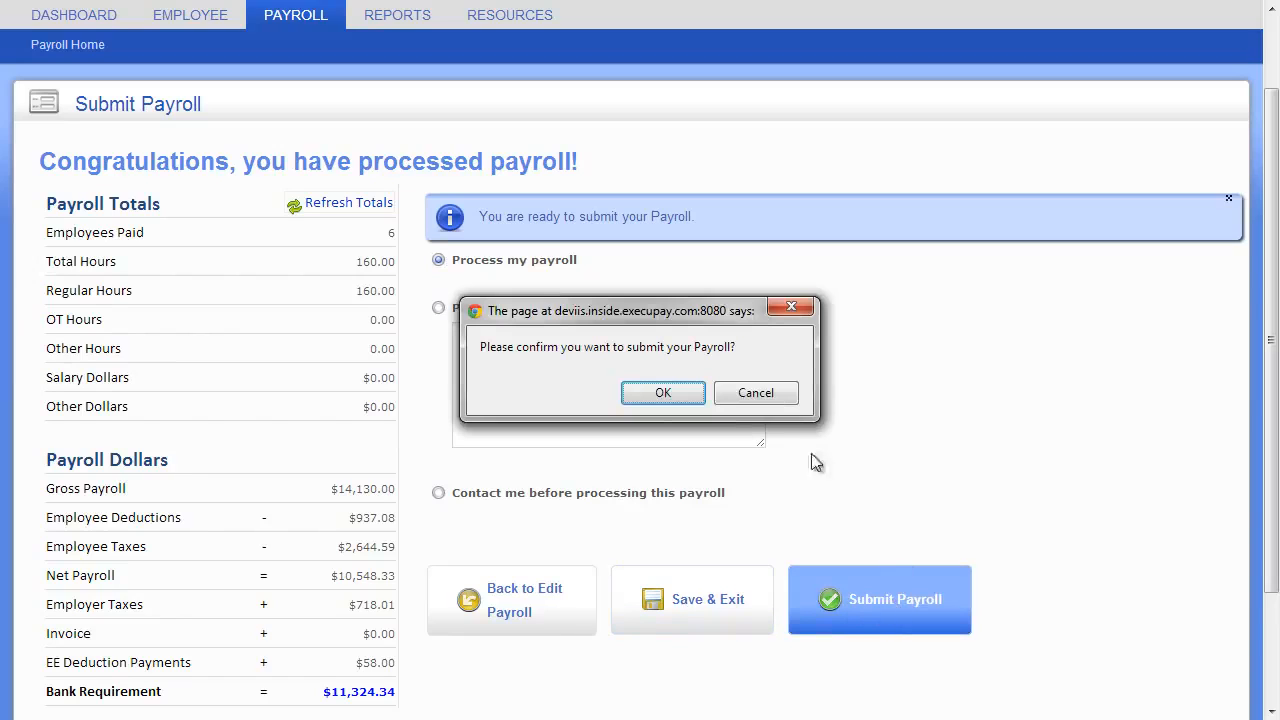
{"action": "left_click", "coordinate": [690, 405]}
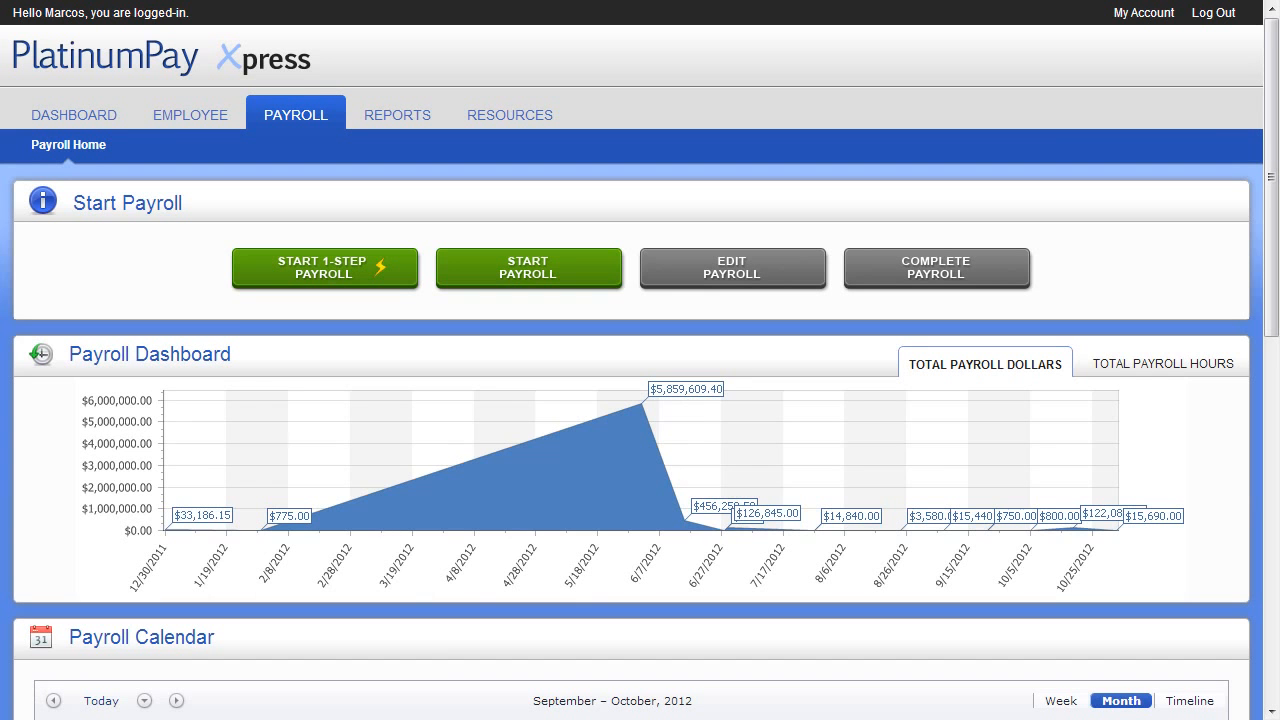
View the Reports Library and its Payroll # filter choices, and return to the dashboard to look over Reminders and Recent Reports
{"action": "left_click", "coordinate": [403, 118]}
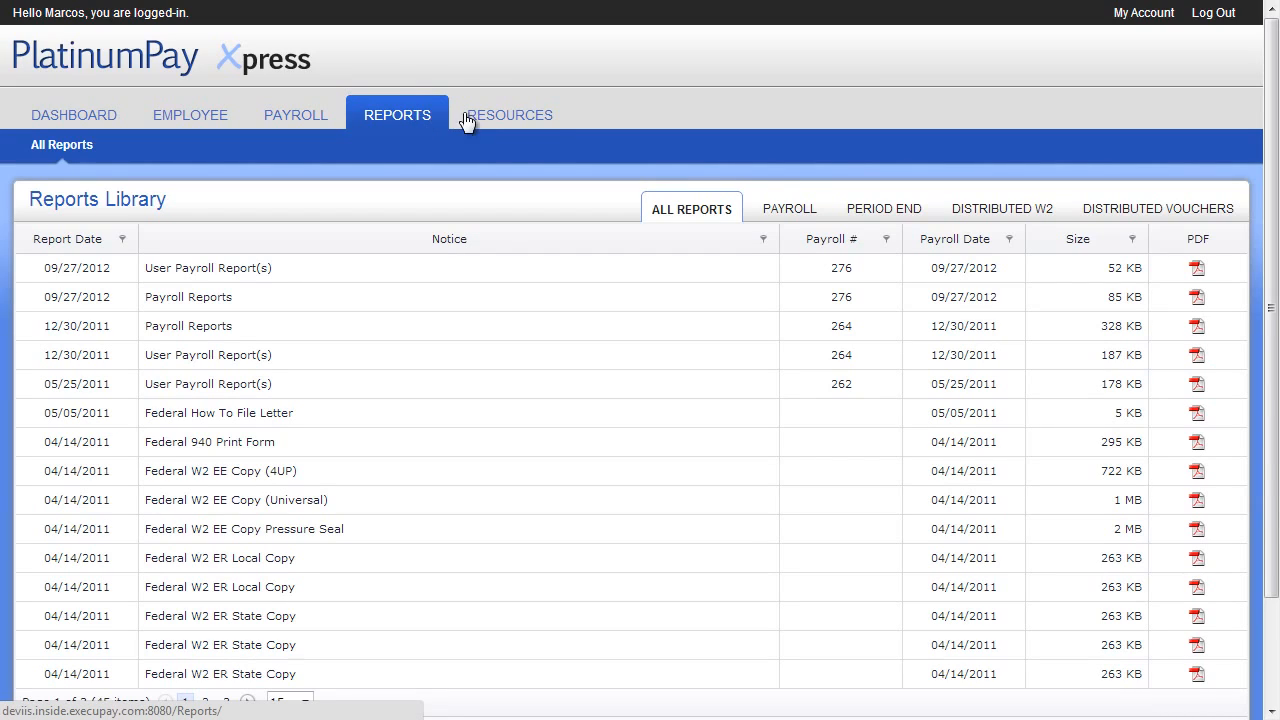
{"action": "left_click", "coordinate": [885, 239]}
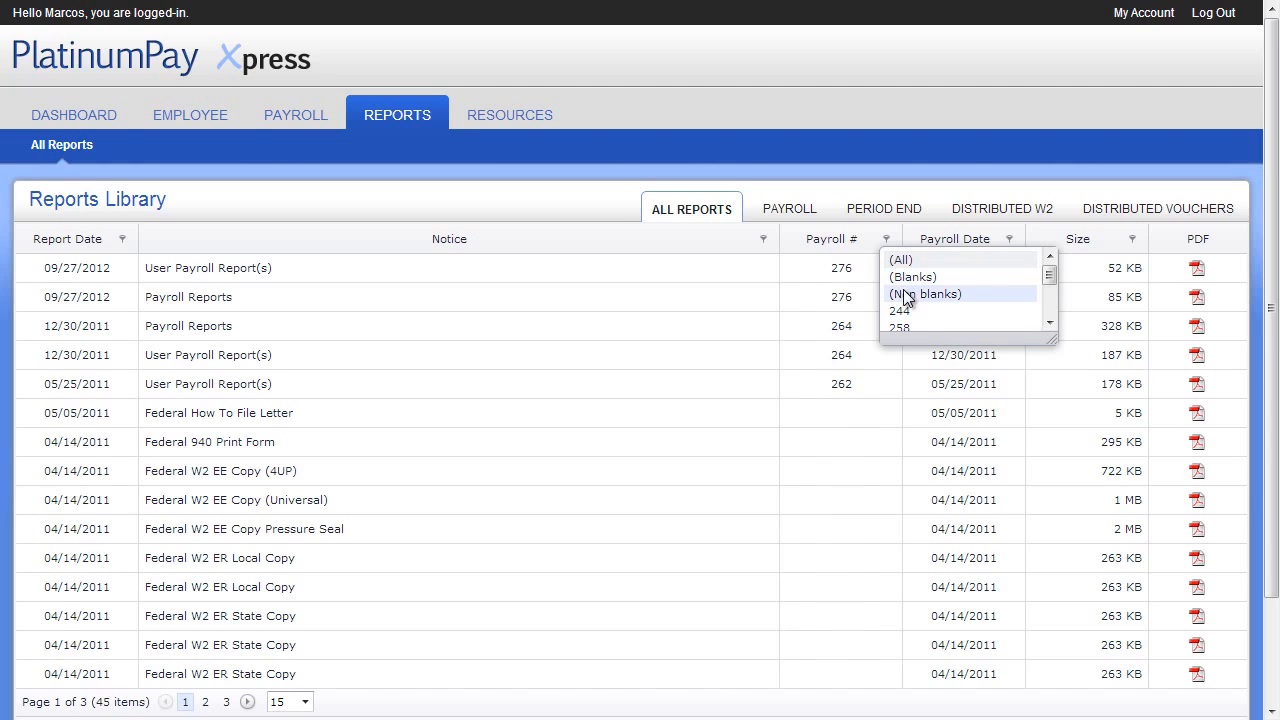
{"action": "left_click", "coordinate": [103, 120]}
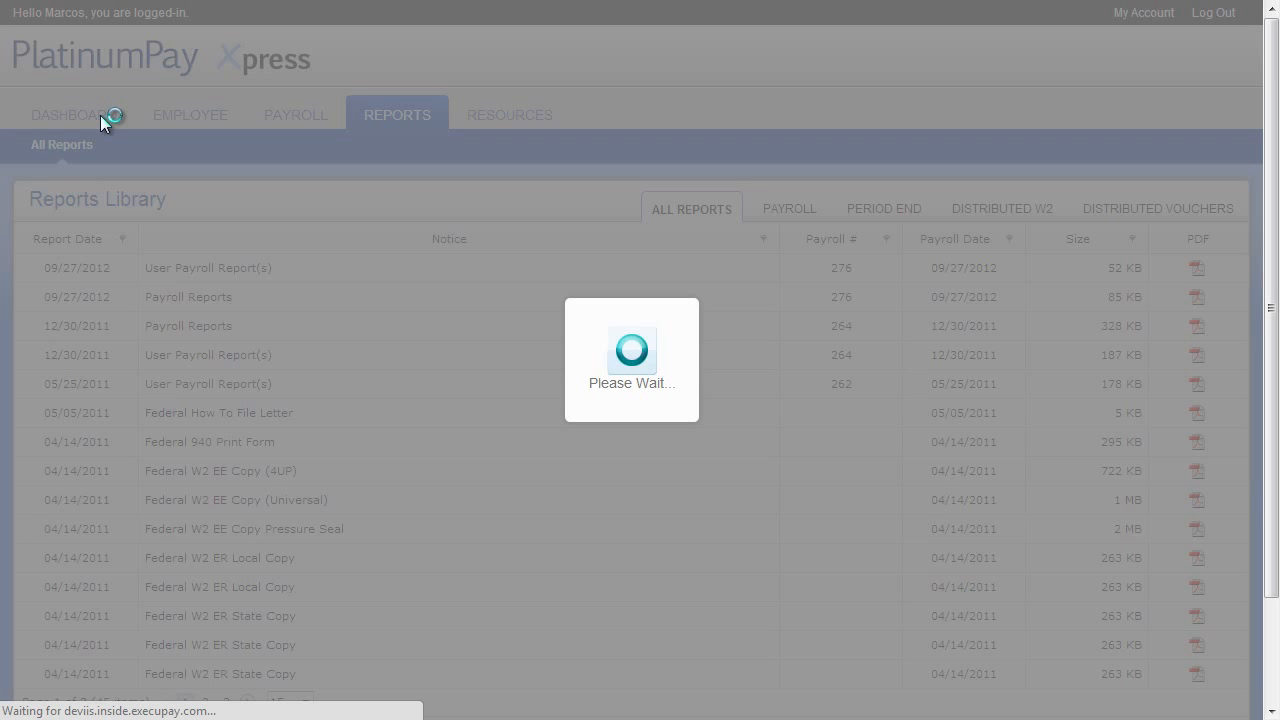
{"action": "scroll", "coordinate": [295, 409], "scroll_direction": "down", "scroll_amount": 3}
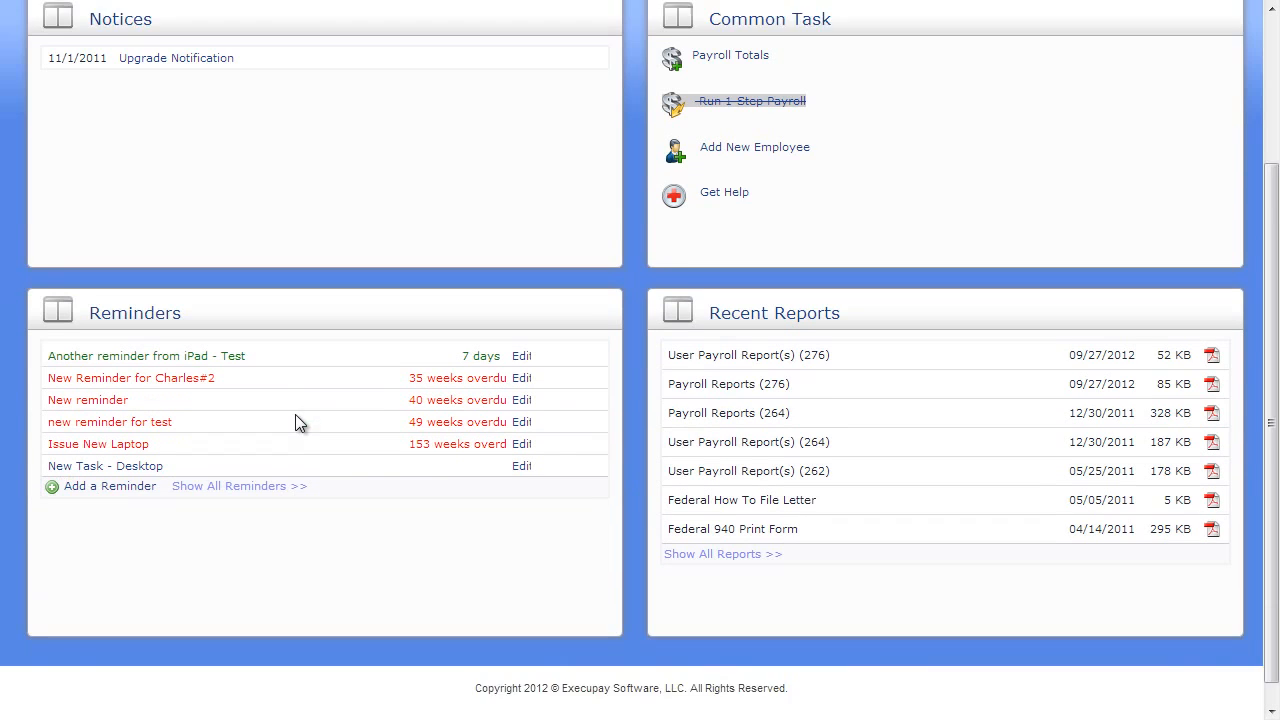